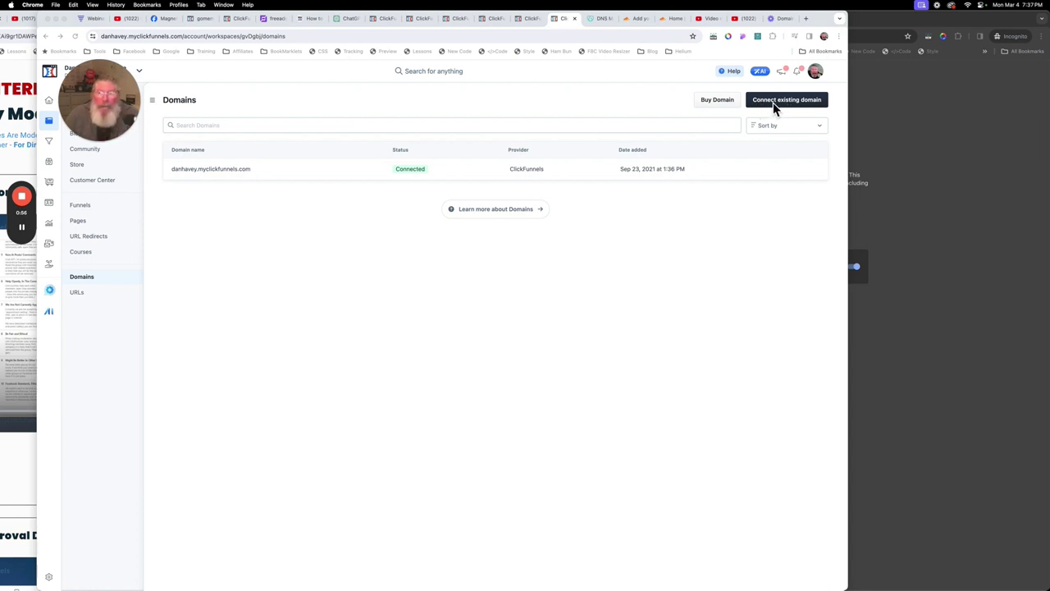
pyautogui.click(775, 107)
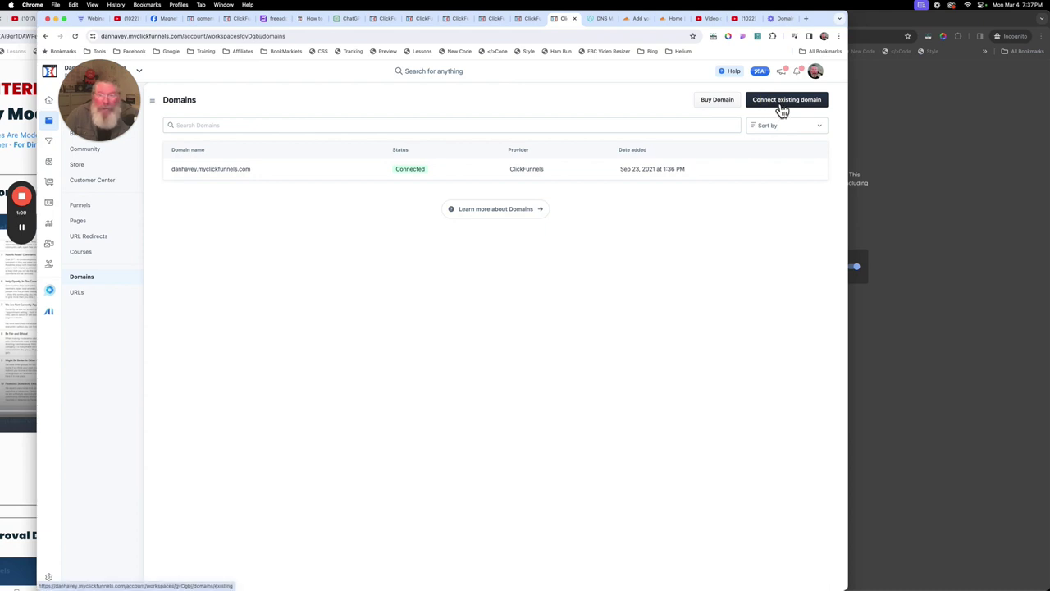
pyautogui.click(782, 107)
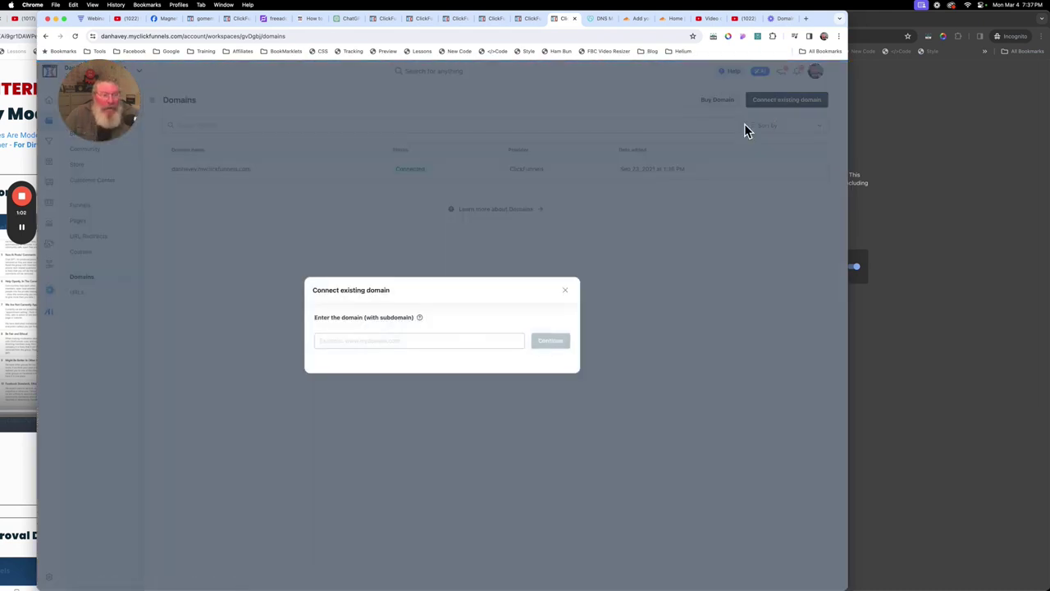
pyautogui.click(469, 341)
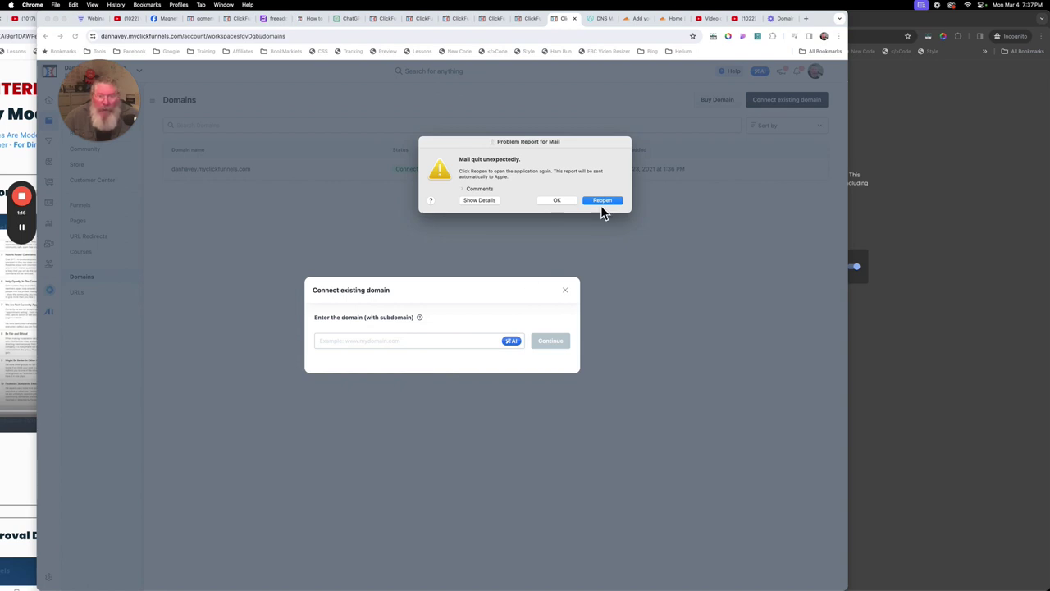
pyautogui.click(557, 201)
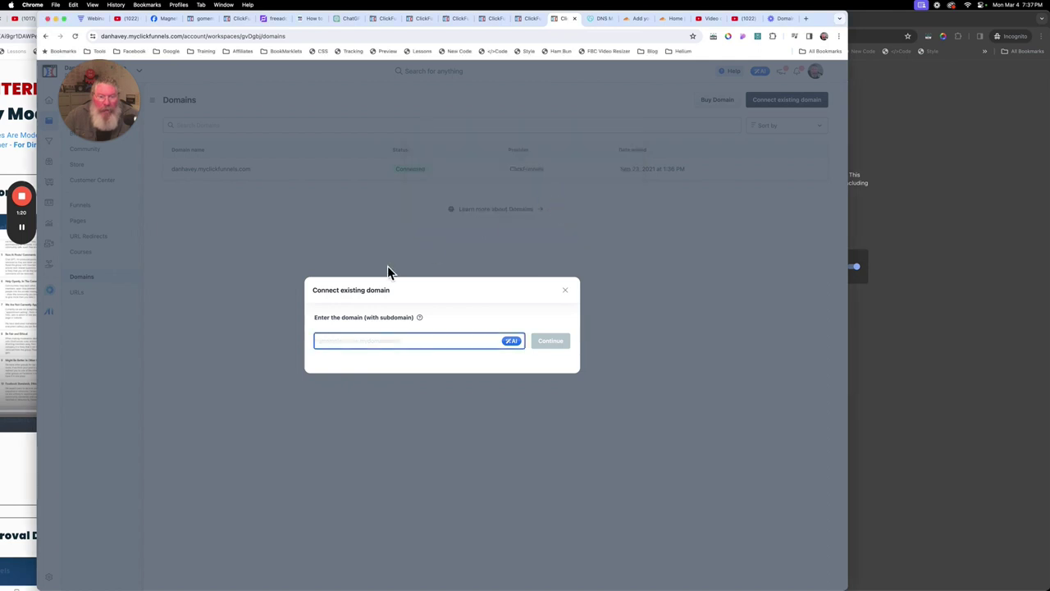
pyautogui.click(399, 346)
pyautogui.click(398, 363)
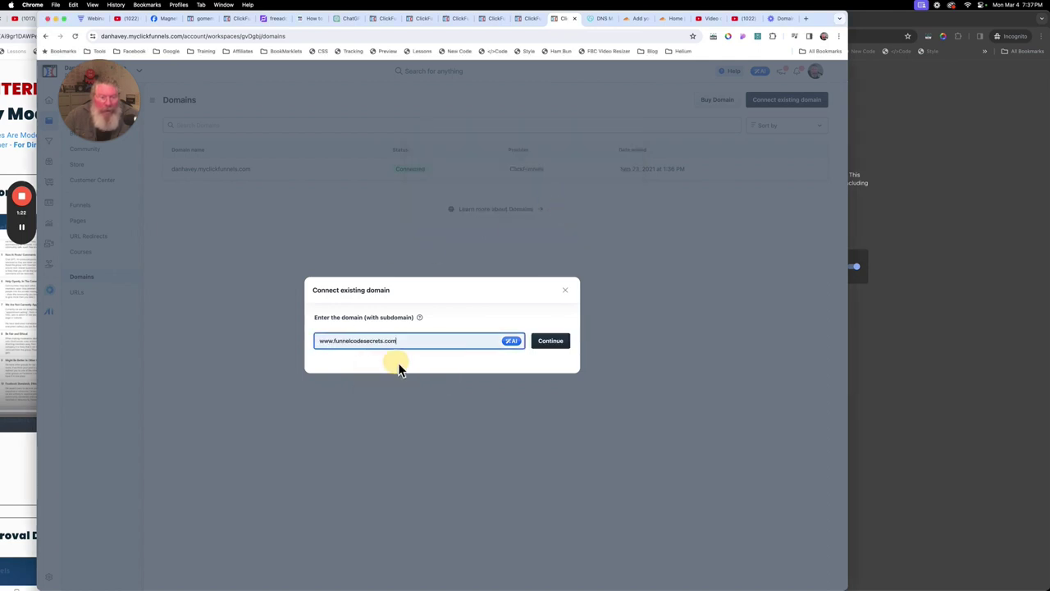
pyautogui.click(552, 349)
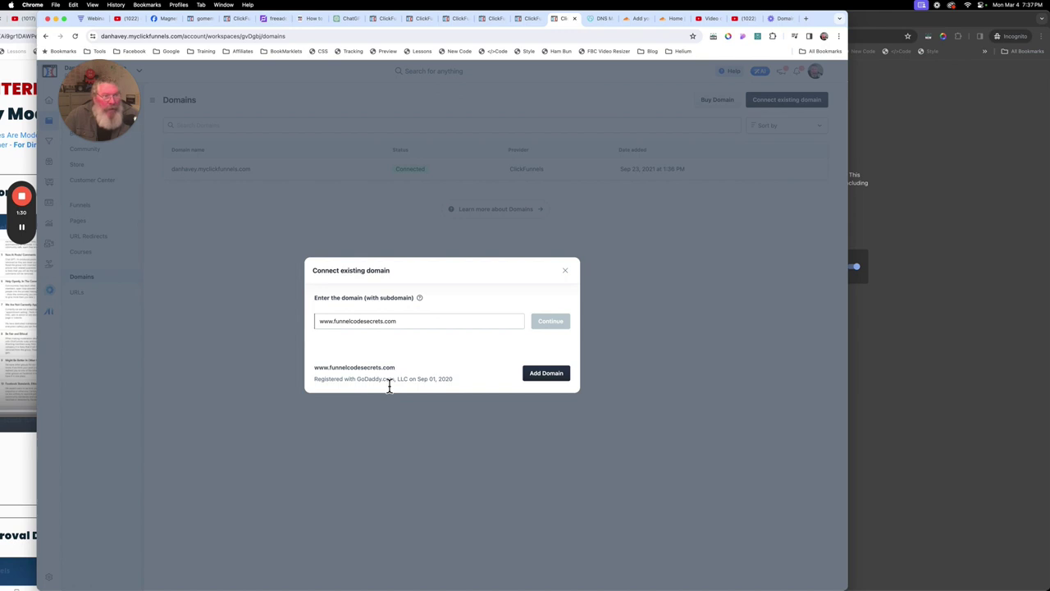
pyautogui.click(546, 378)
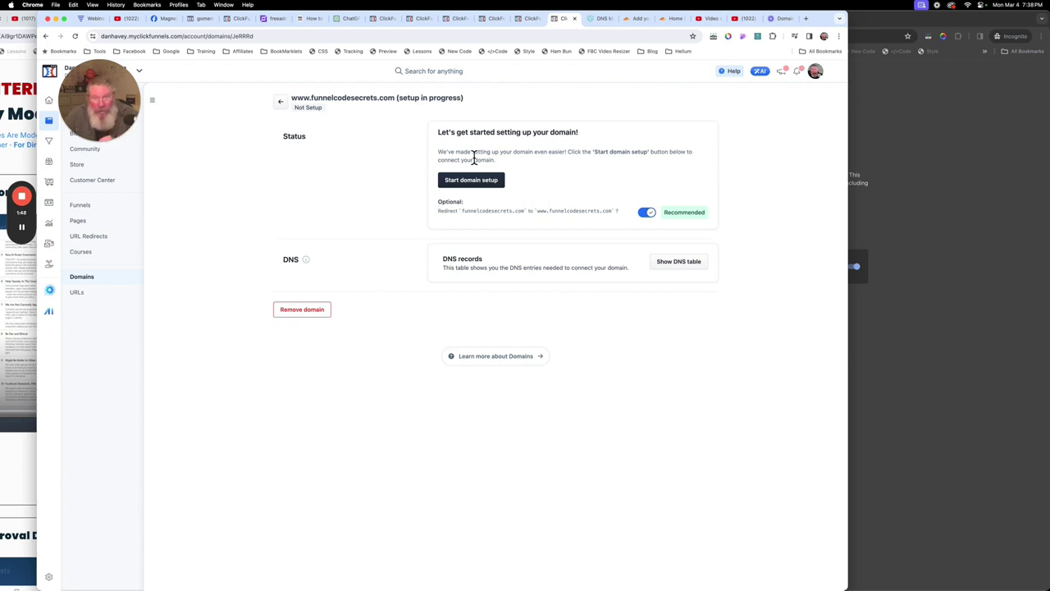
pyautogui.click(647, 212)
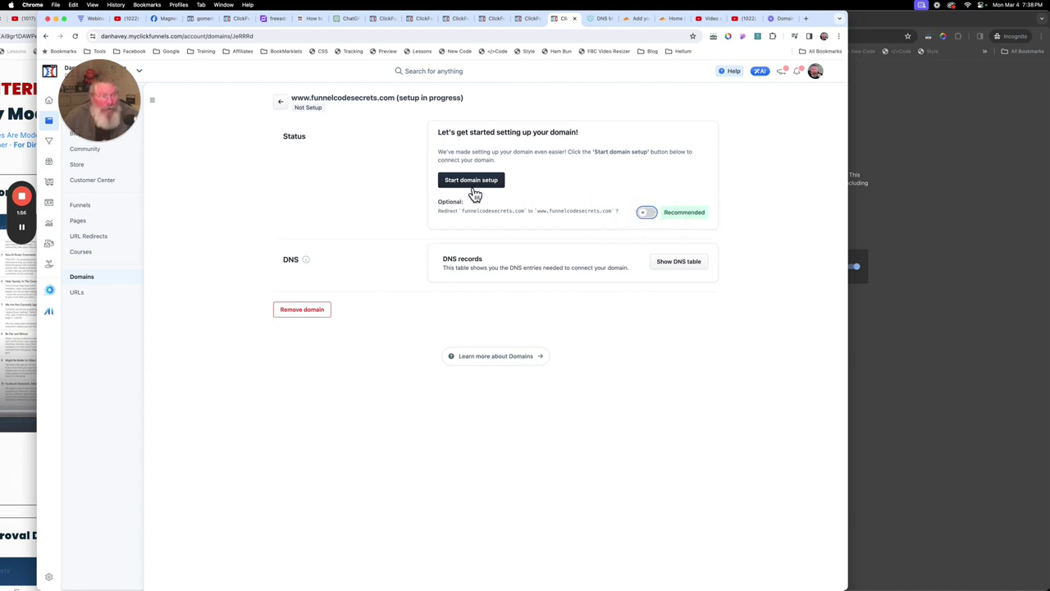
pyautogui.click(677, 261)
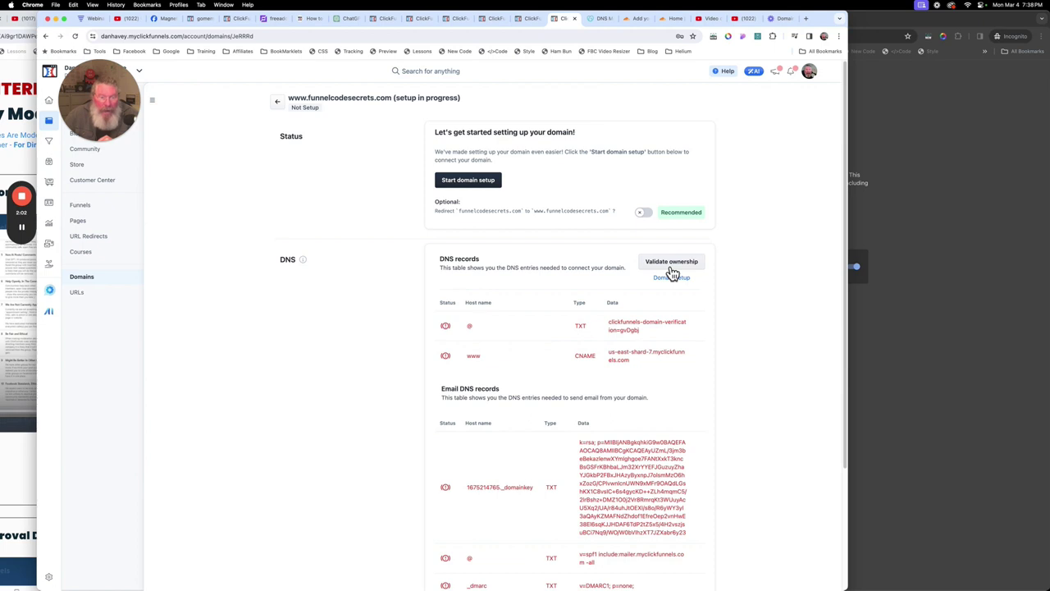
pyautogui.scroll(-3, 537, 334)
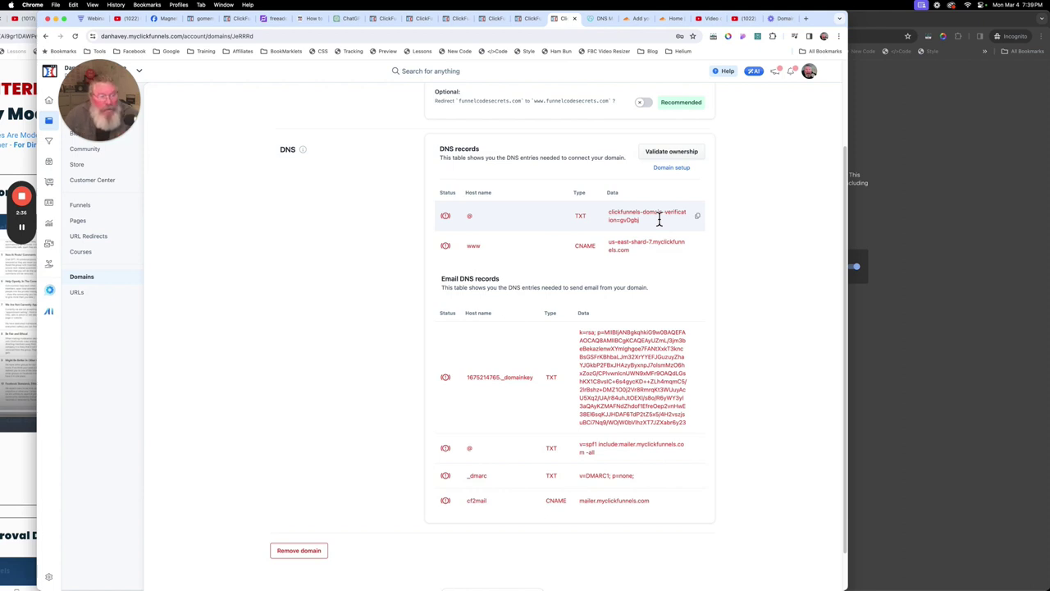
# - Switch to Cloudflare and add funnelcodesecrets.com as a new site on the Free plan
pyautogui.click(633, 25)
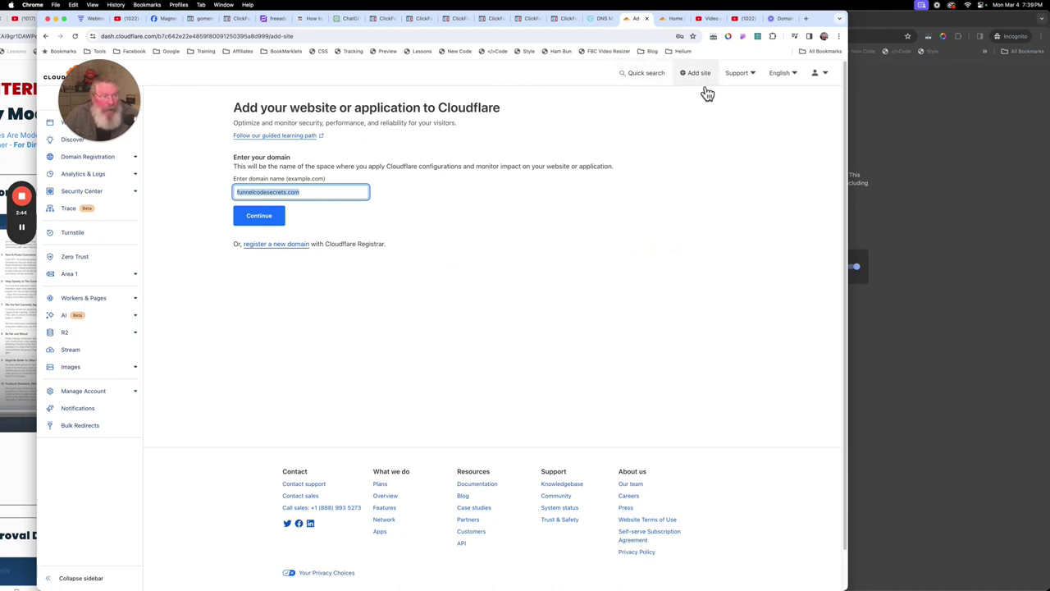
pyautogui.click(322, 194)
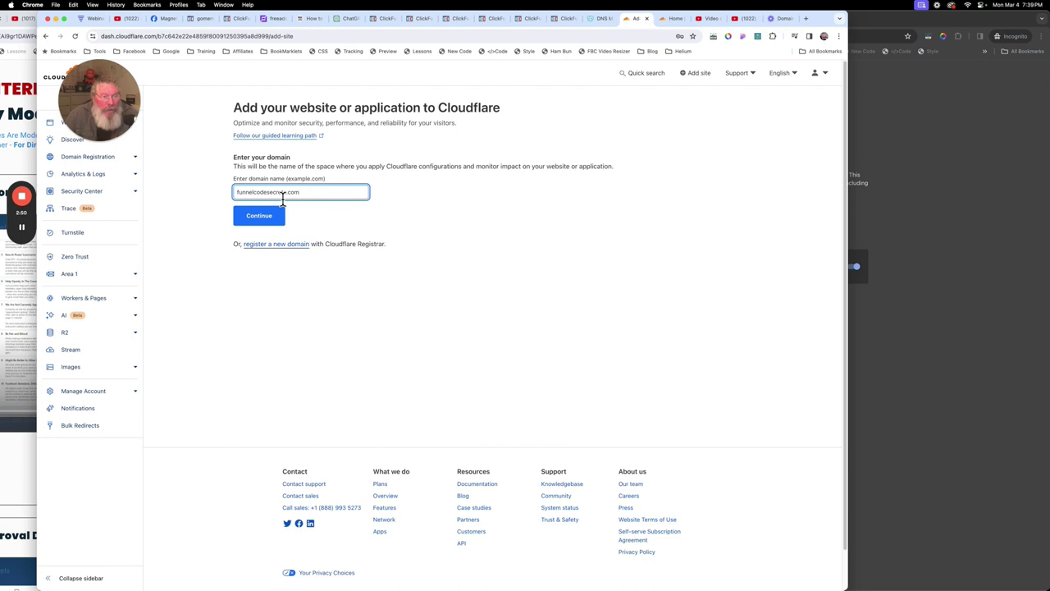
pyautogui.tripleClick(283, 197)
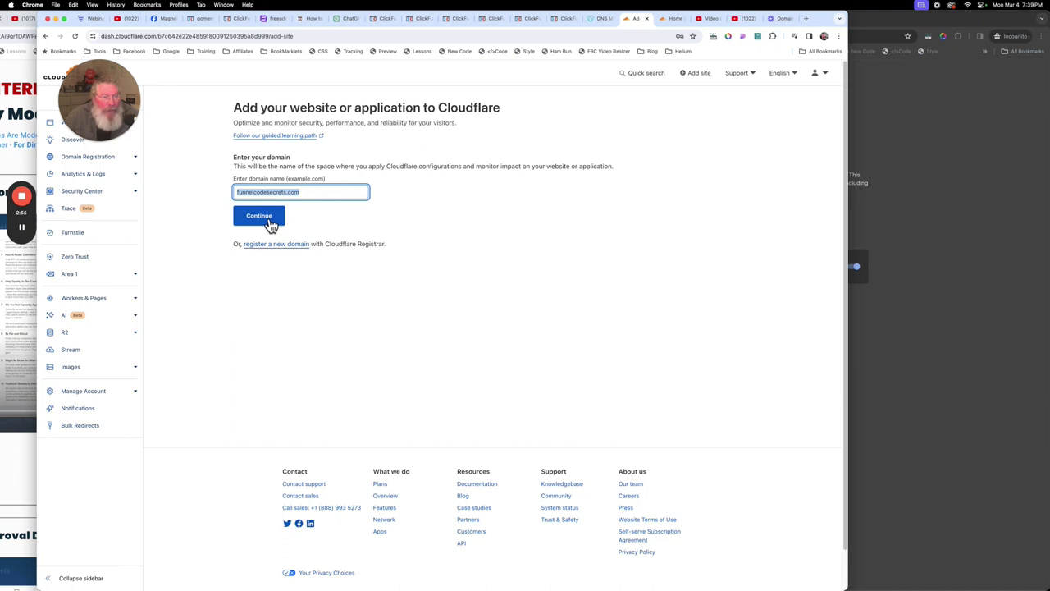
pyautogui.click(264, 218)
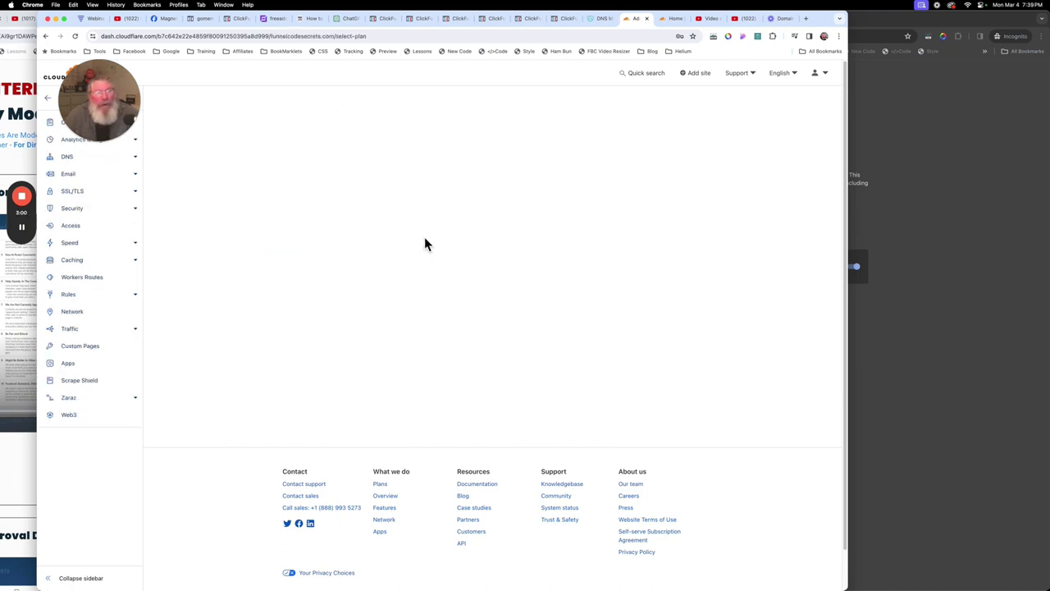
pyautogui.click(387, 424)
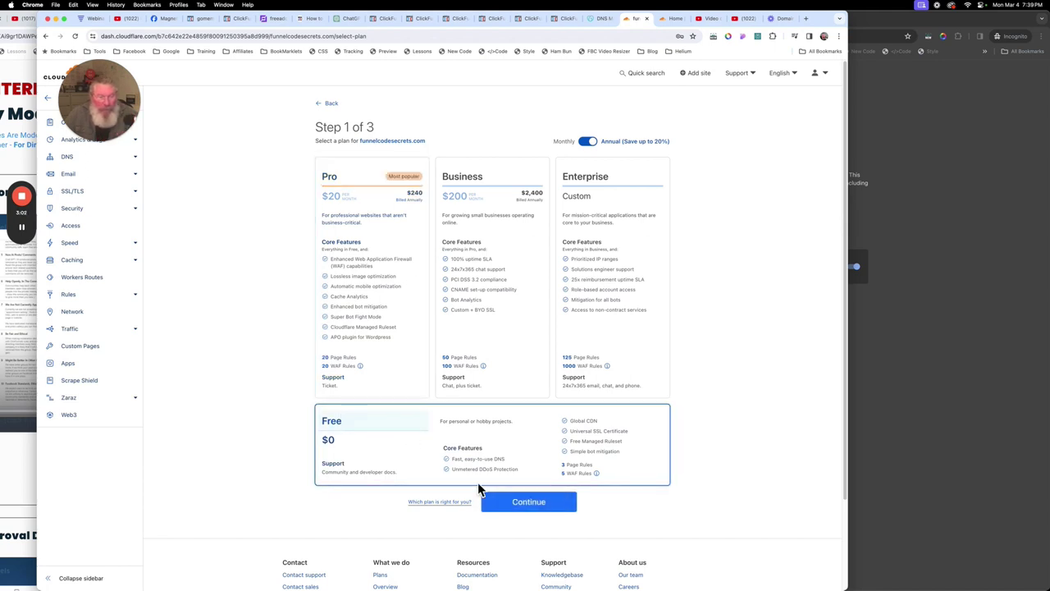
pyautogui.click(547, 512)
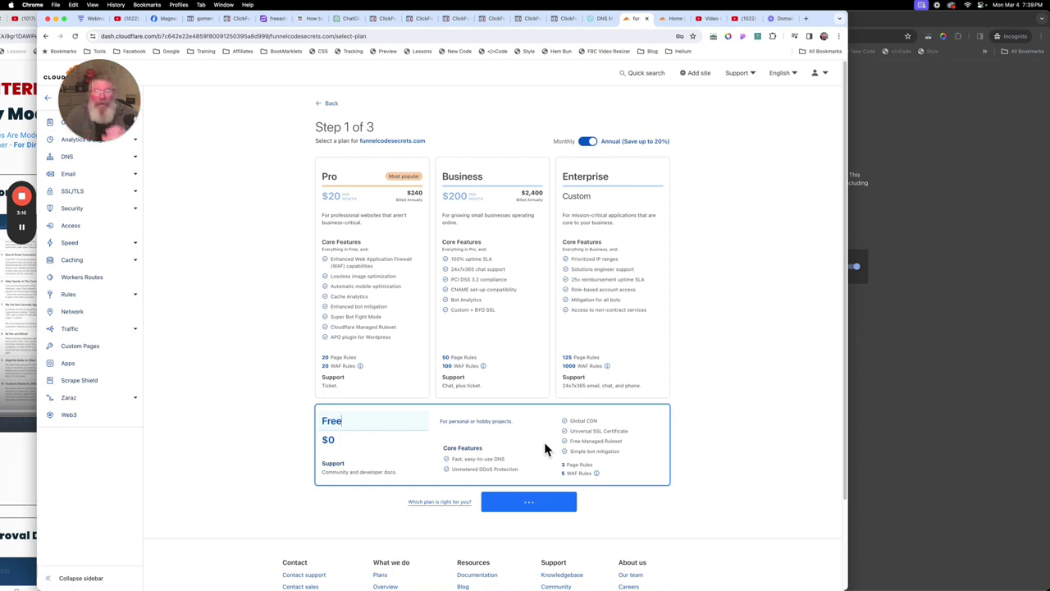
# - Continue past the DNS record review for funnelcodesecrets.com without adding any records, and confirm skipping them
pyautogui.moveTo(27, 236)
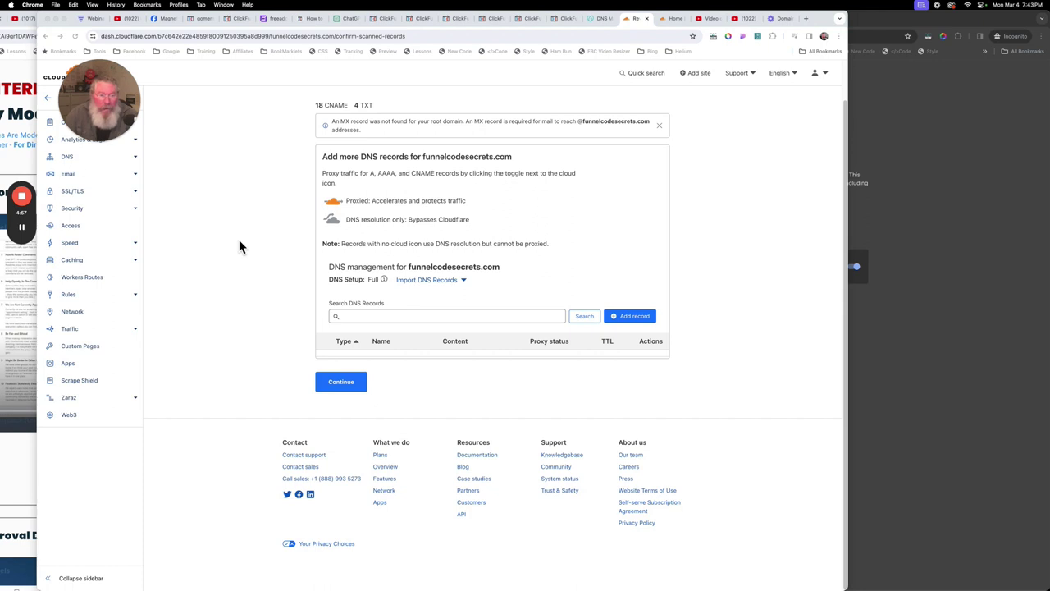
pyautogui.click(340, 387)
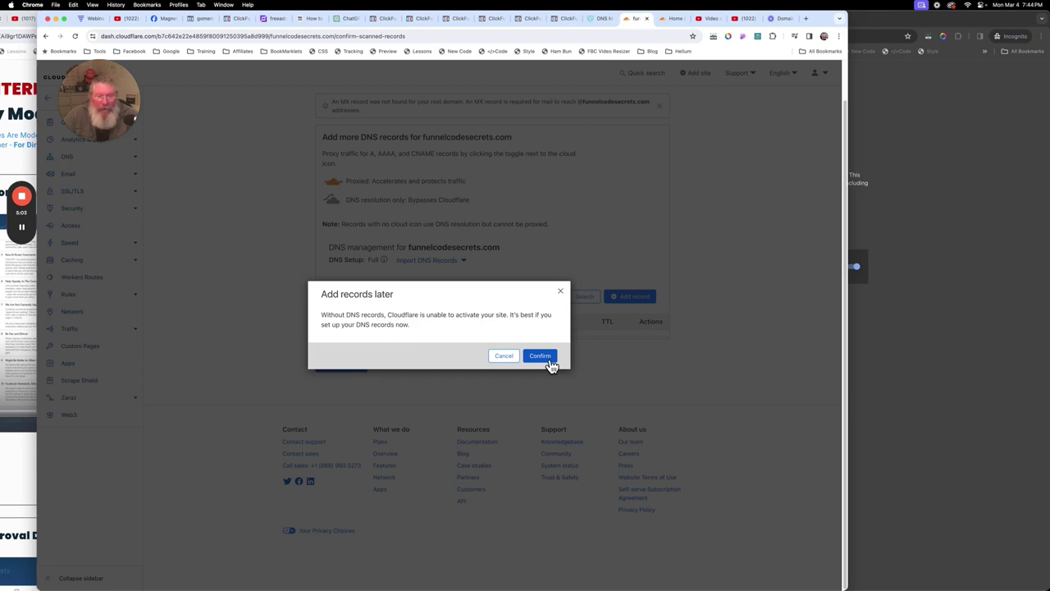
pyautogui.click(540, 356)
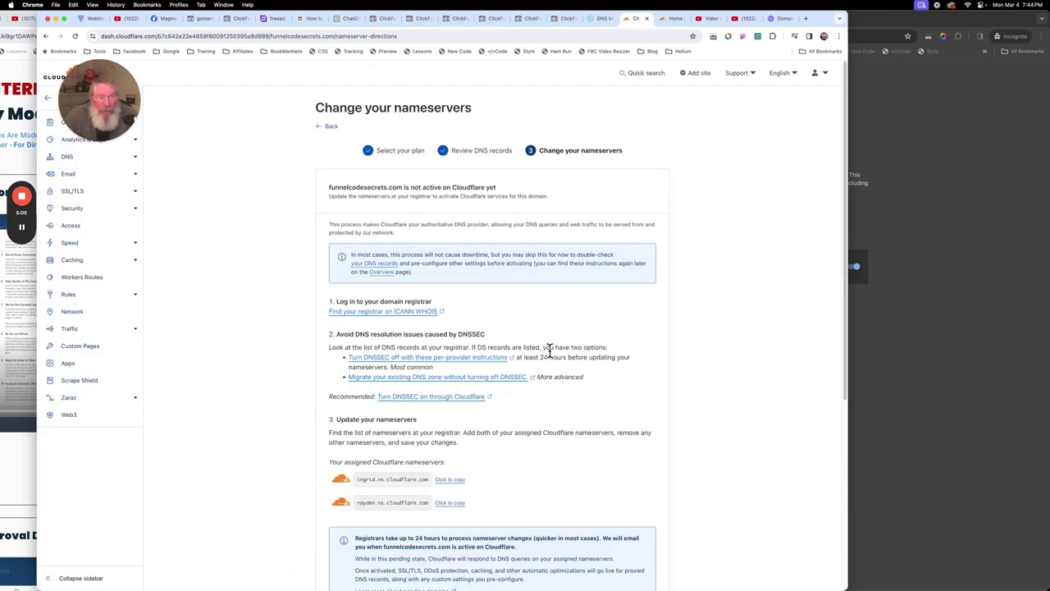
# - Copy Cloudflare's first assigned nameserver, switch to GoDaddy, and choose custom nameservers for funnelcodesecrets.com with ingrid.ns.cloudflare.com as Nameserver 1
pyautogui.scroll(-5, 559, 330)
pyautogui.scroll(2, 557, 330)
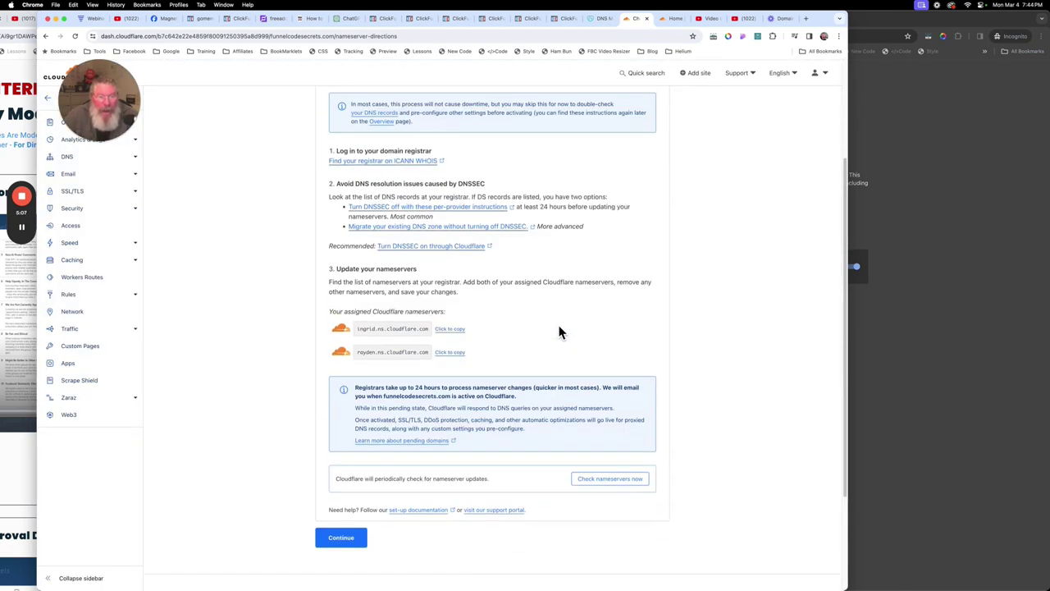
pyautogui.click(454, 333)
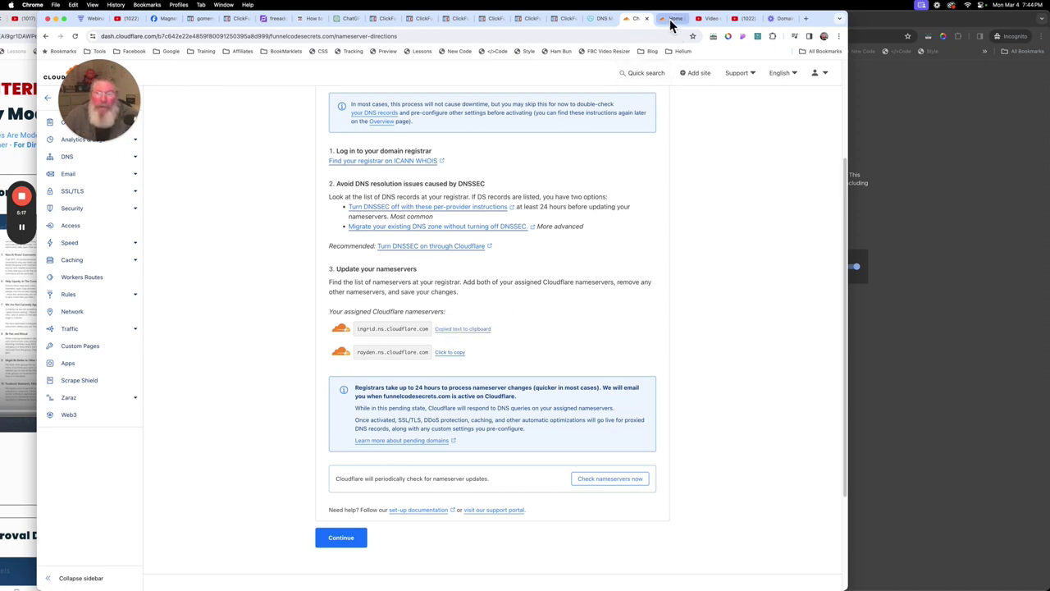
pyautogui.click(603, 23)
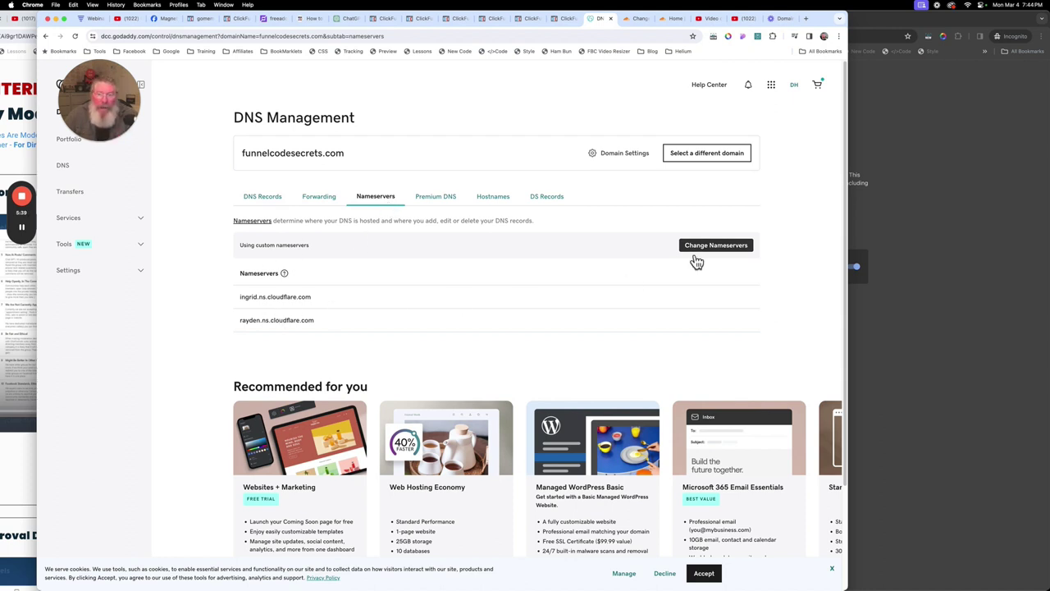
pyautogui.click(76, 37)
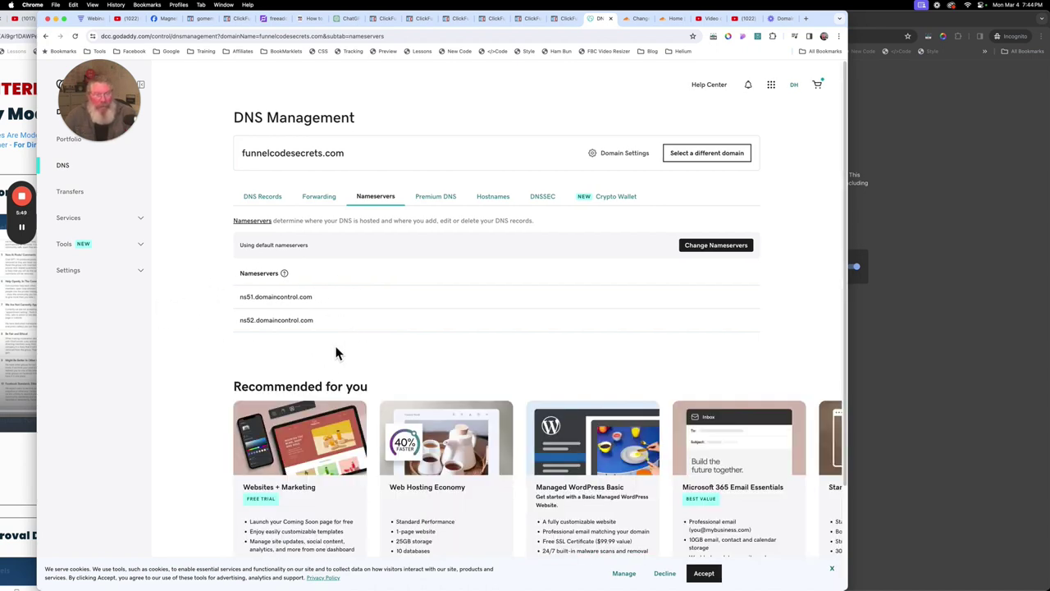
pyautogui.click(694, 252)
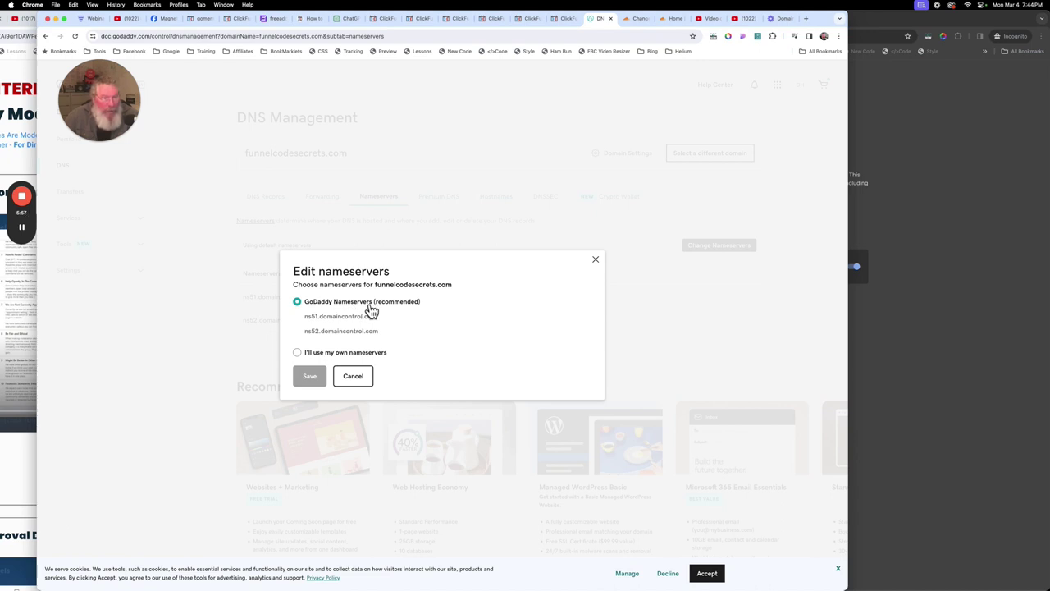
pyautogui.click(303, 354)
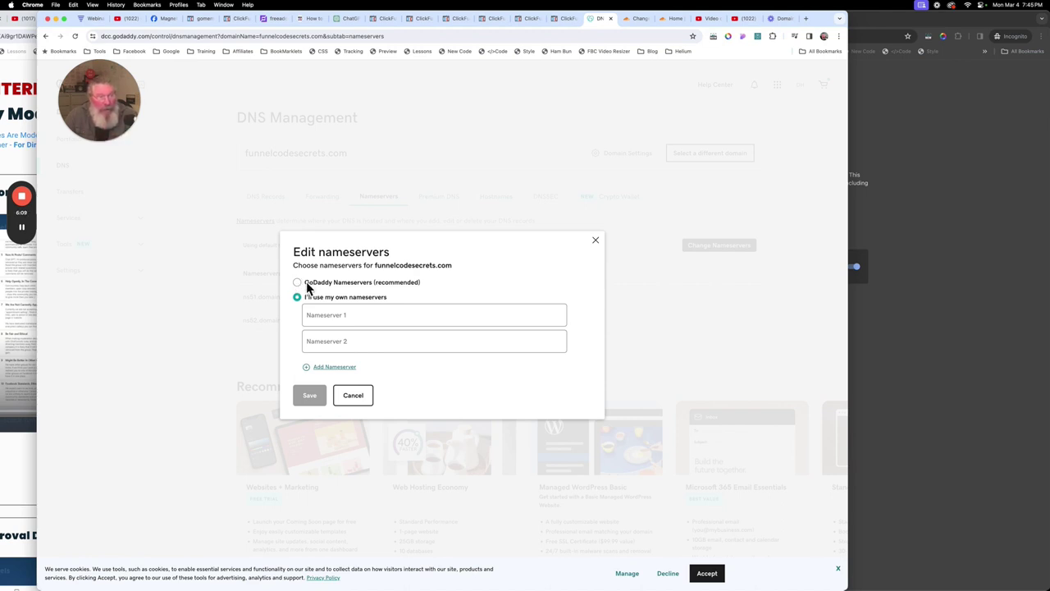
pyautogui.click(332, 316)
pyautogui.press('super+v')
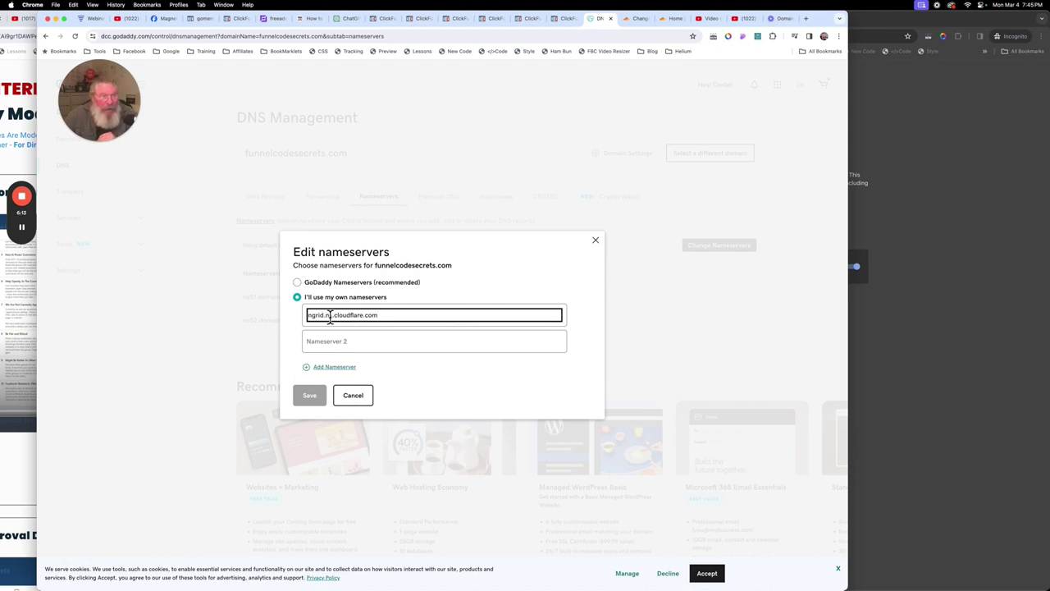
# - Copy rayden.ns.cloudflare.com from Cloudflare into GoDaddy as Nameserver 2, save, and consent to the nameserver update
pyautogui.click(636, 19)
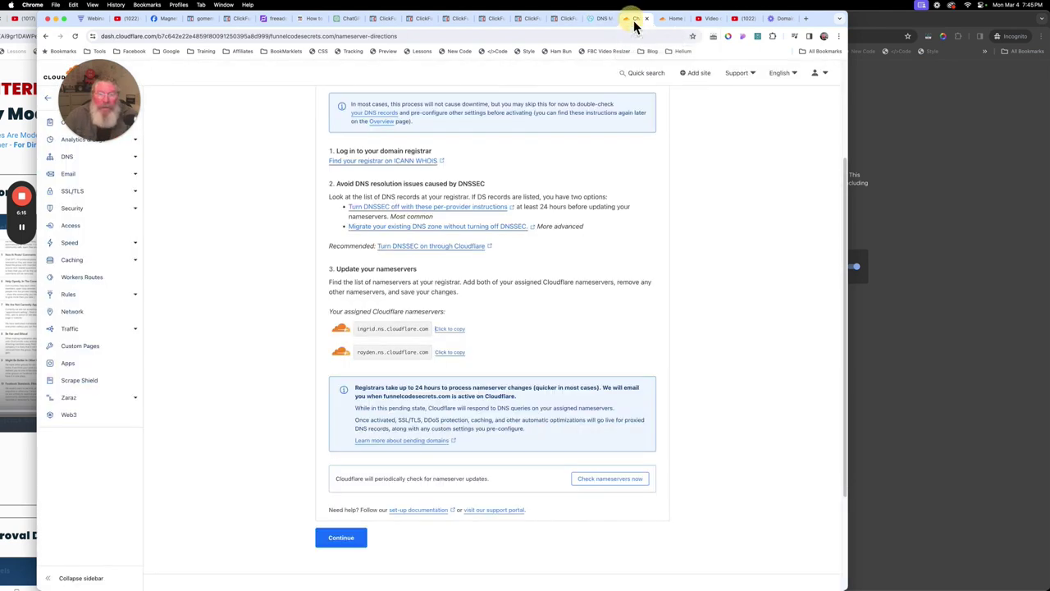
pyautogui.click(451, 353)
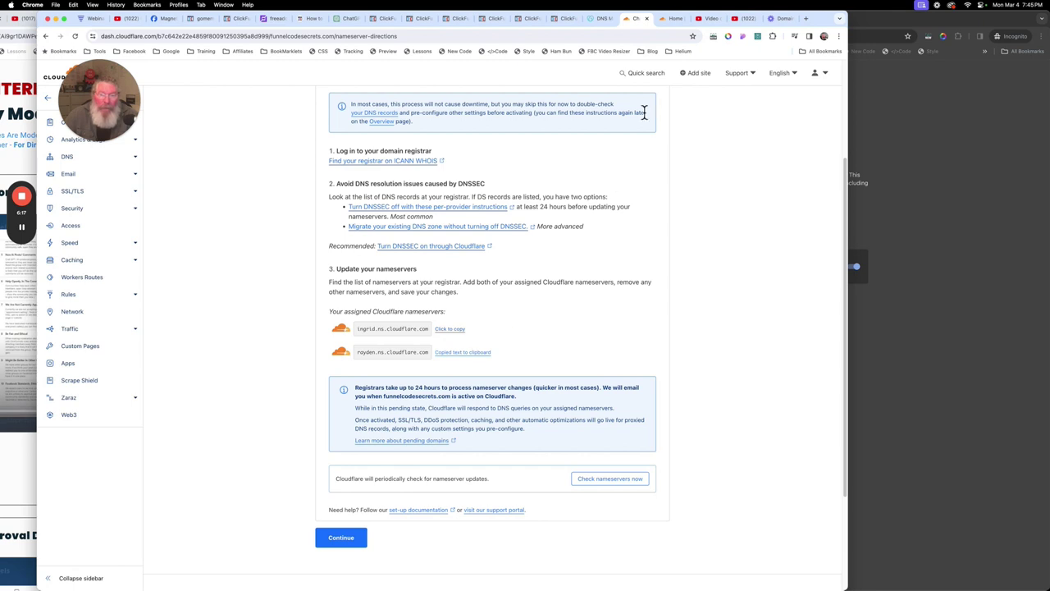
pyautogui.click(601, 19)
pyautogui.click(360, 345)
pyautogui.press('super+v')
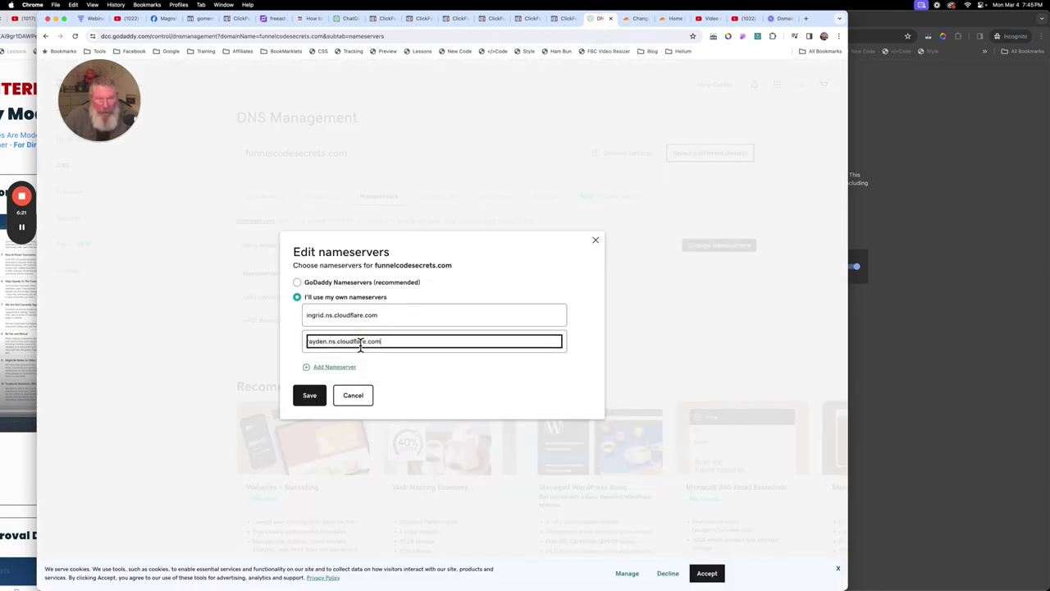
pyautogui.click(310, 396)
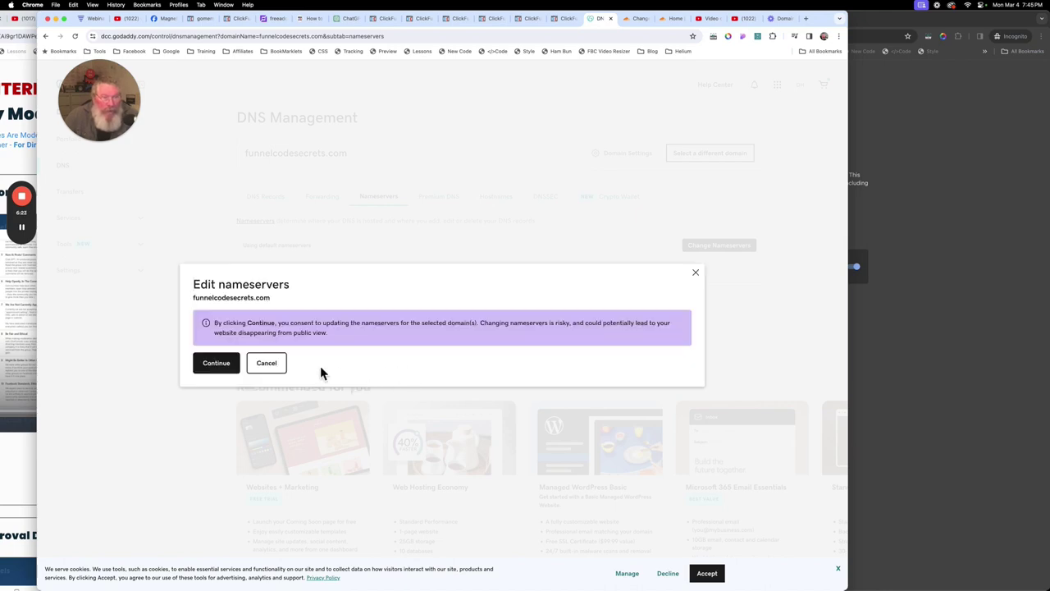
pyautogui.click(232, 369)
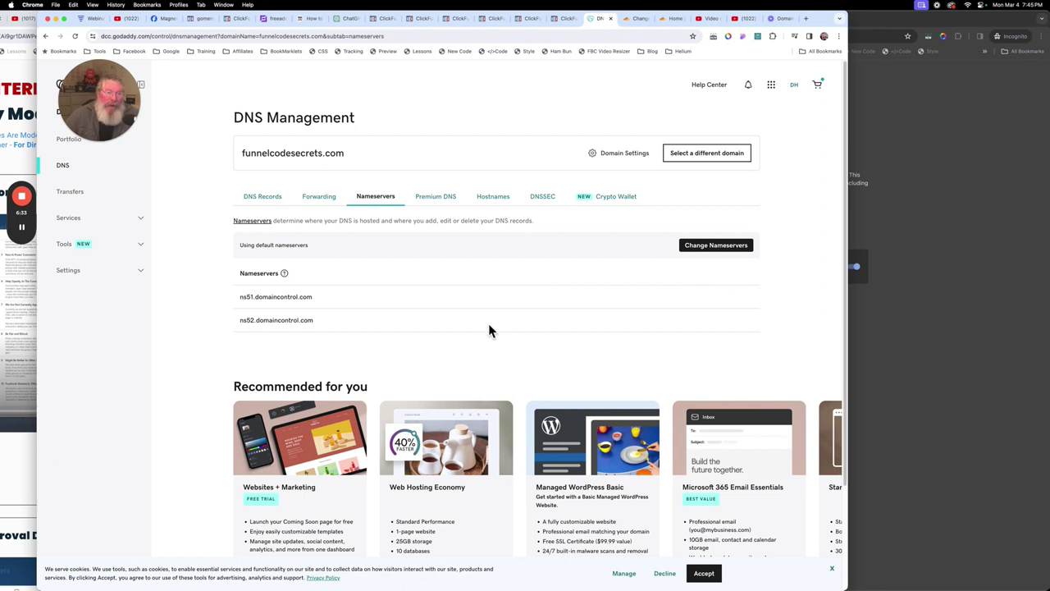
# - Return to Cloudflare, proceed to the Quick Start Guide, and save Automatic HTTPS Rewrites as enabled
pyautogui.click(639, 19)
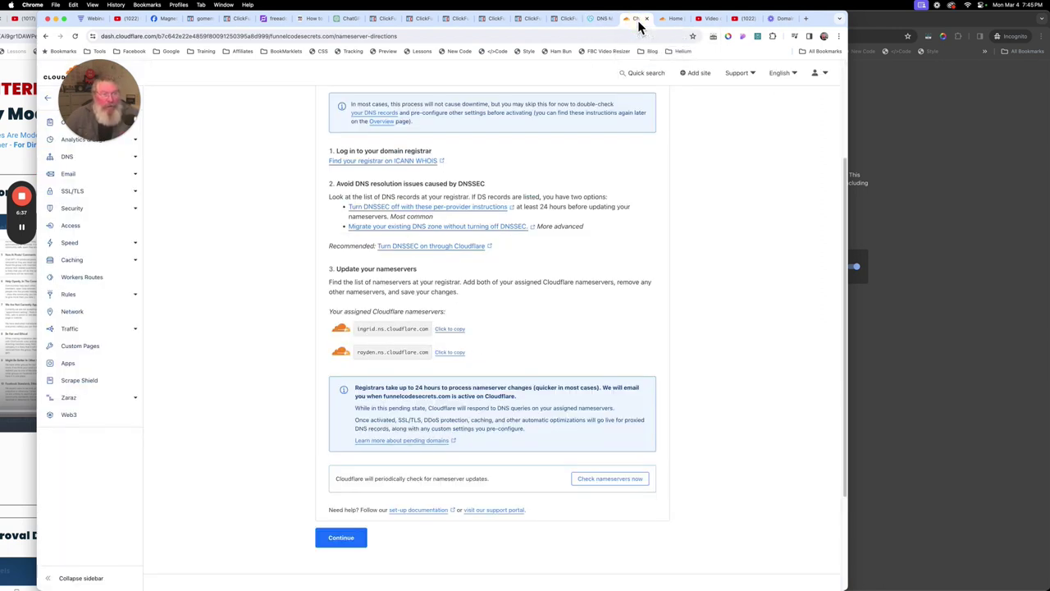
pyautogui.click(341, 538)
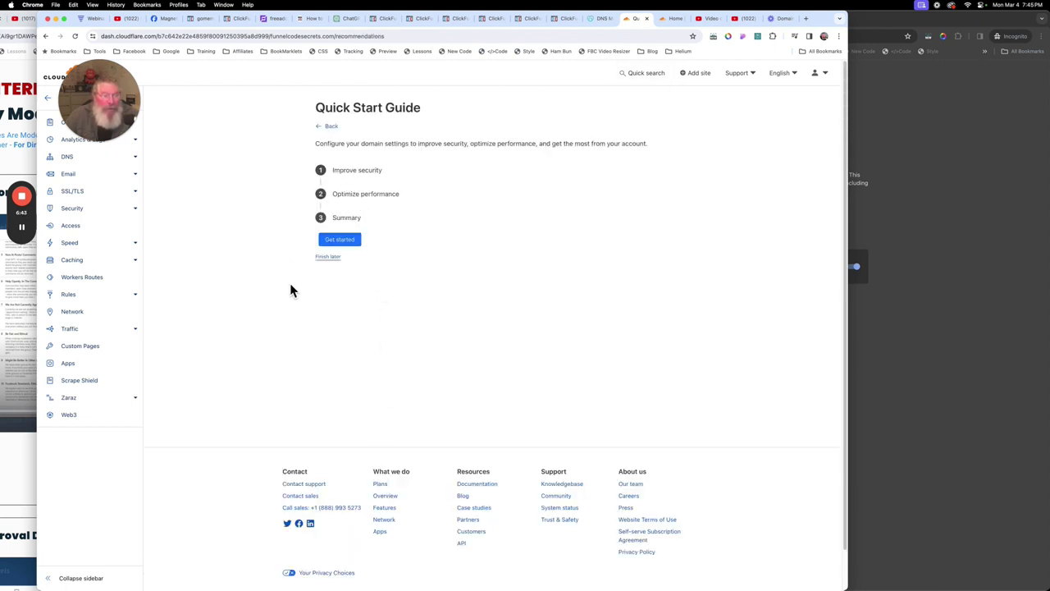
pyautogui.click(345, 245)
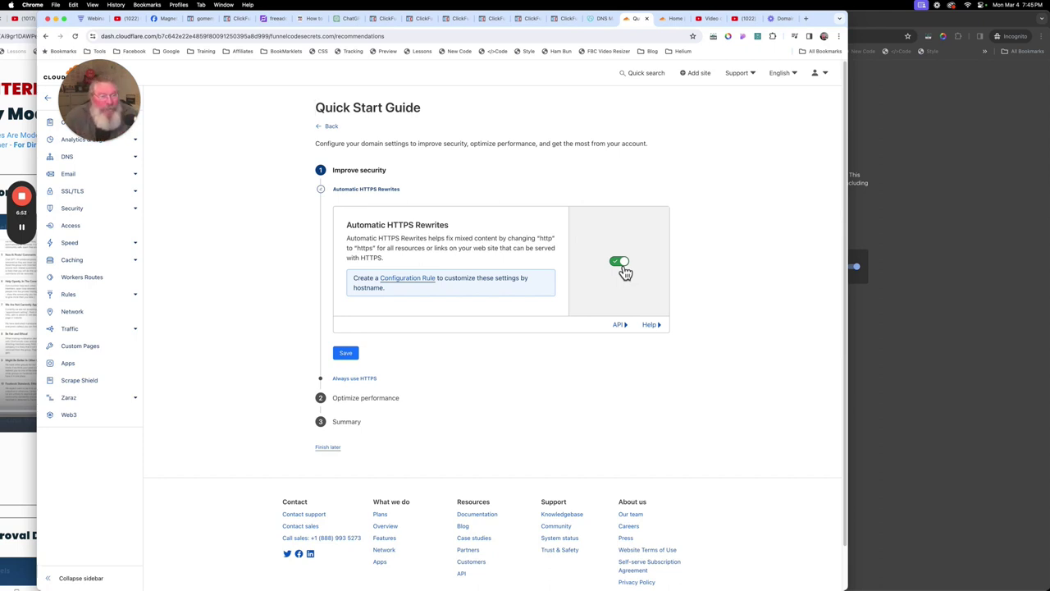
pyautogui.click(348, 353)
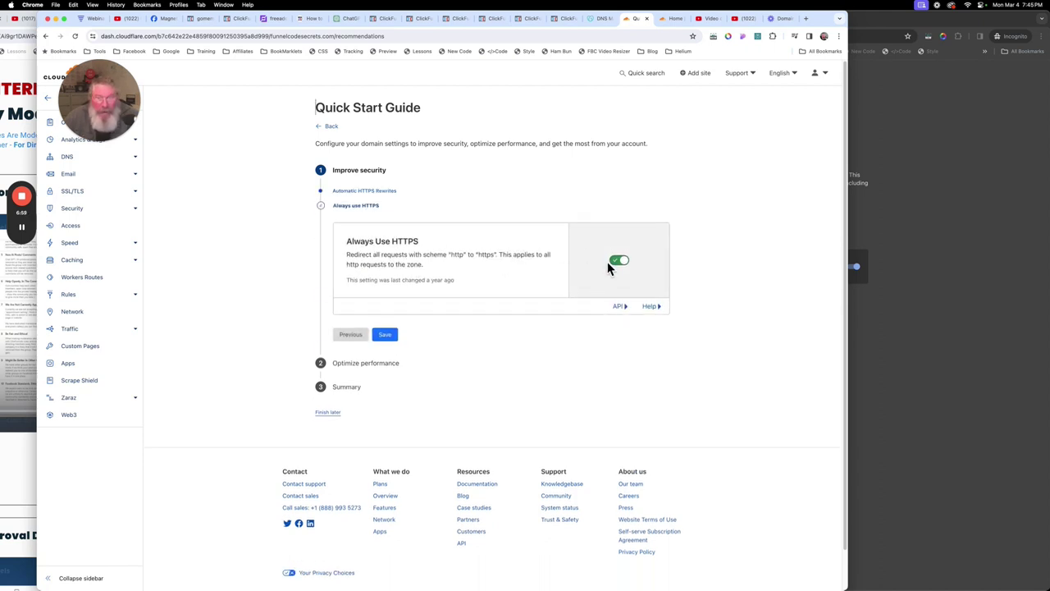
# - Save Always Use HTTPS and Brotli as enabled, and finish the Quick Start Guide
pyautogui.click(389, 338)
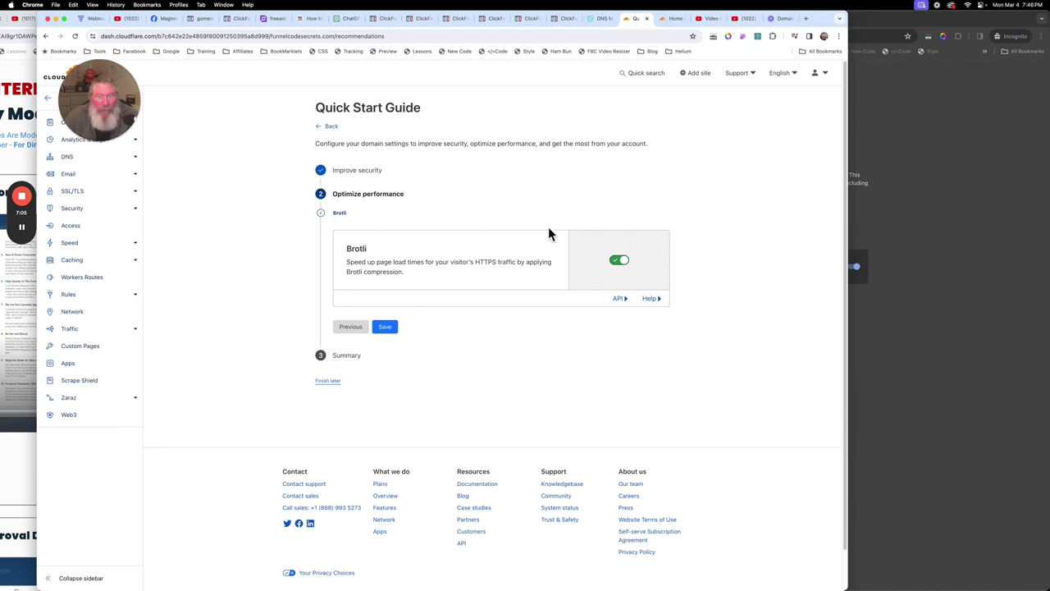
pyautogui.click(388, 329)
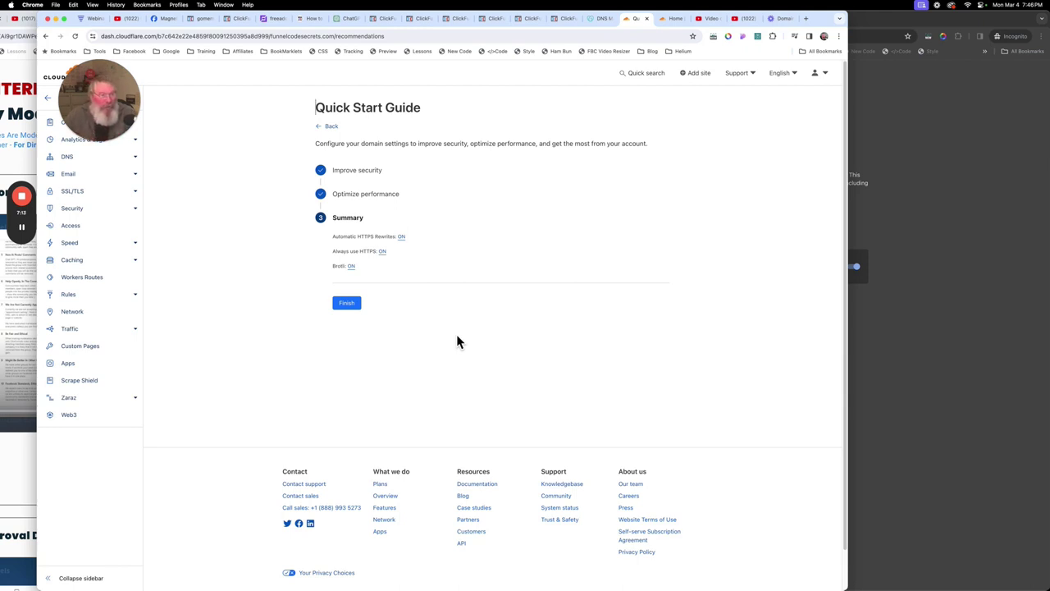
pyautogui.click(347, 304)
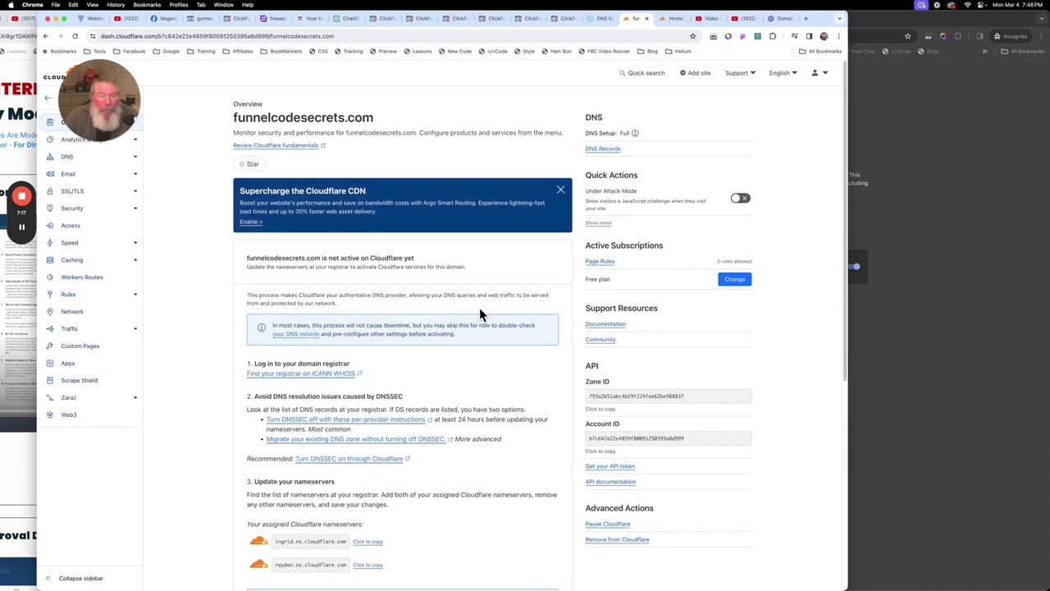
# - Open the DNS records of funnelcodesecrets.com and start adding a new record
pyautogui.scroll(-5, 480, 312)
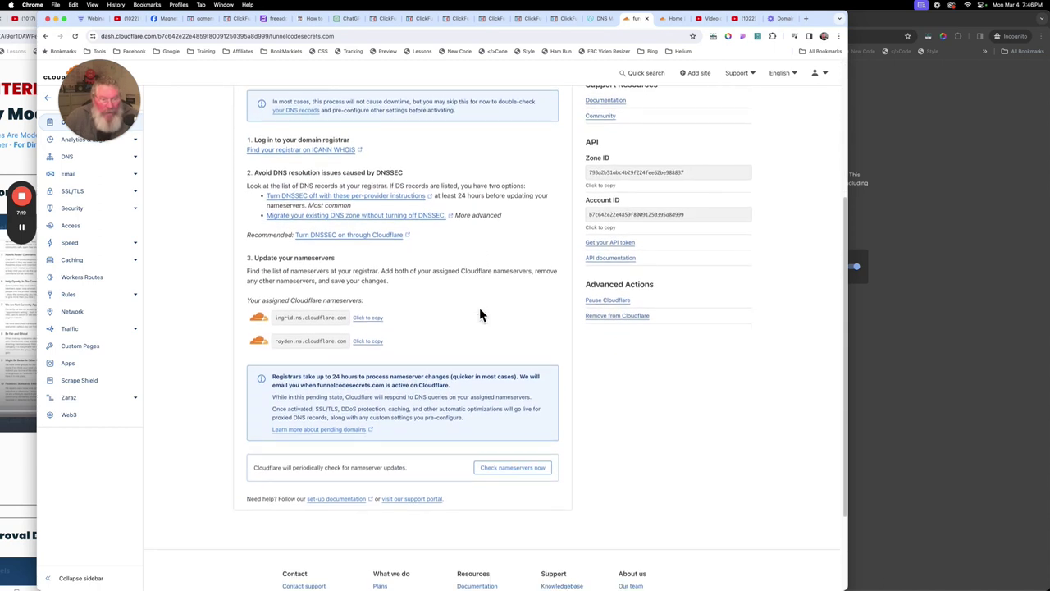
pyautogui.scroll(5, 479, 312)
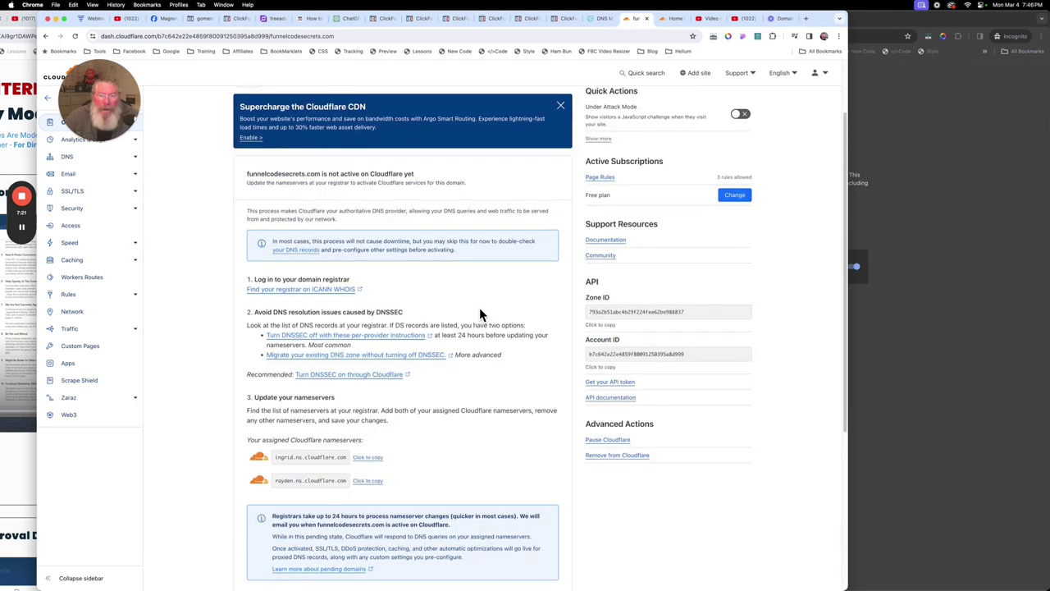
pyautogui.scroll(-4, 479, 312)
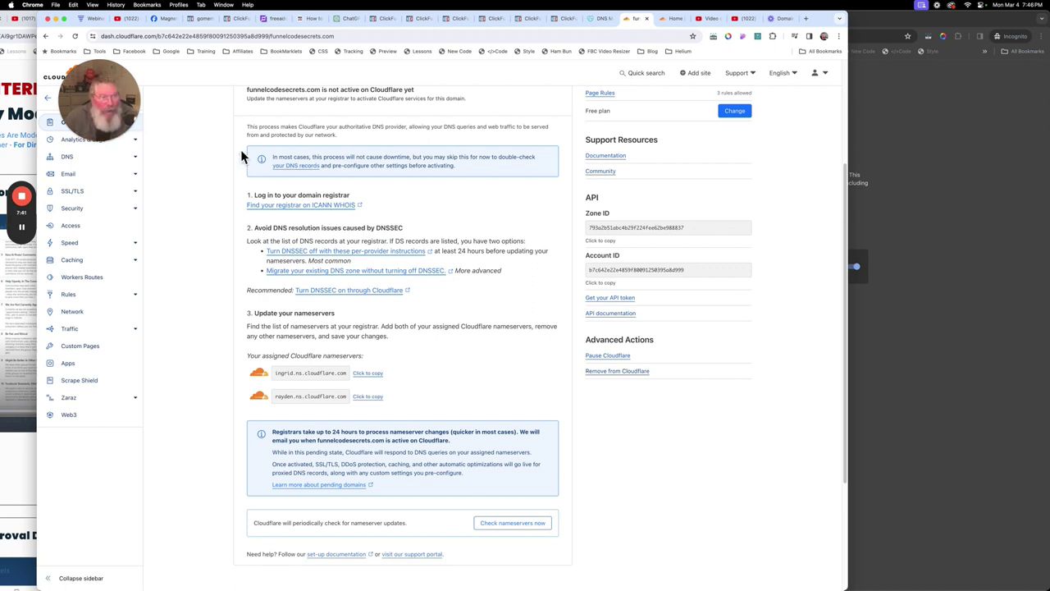
pyautogui.click(79, 163)
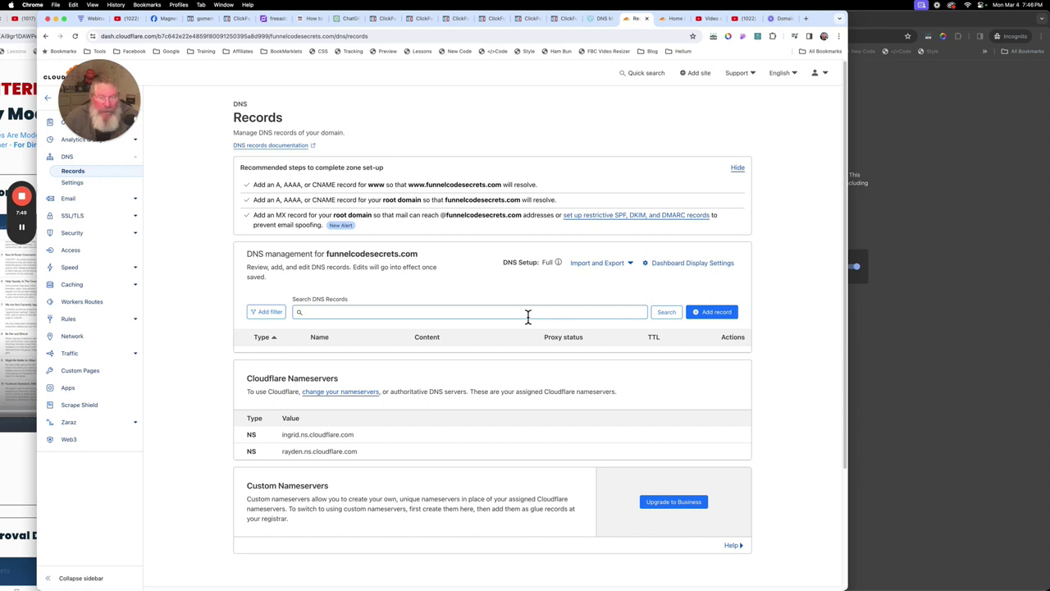
pyautogui.click(706, 321)
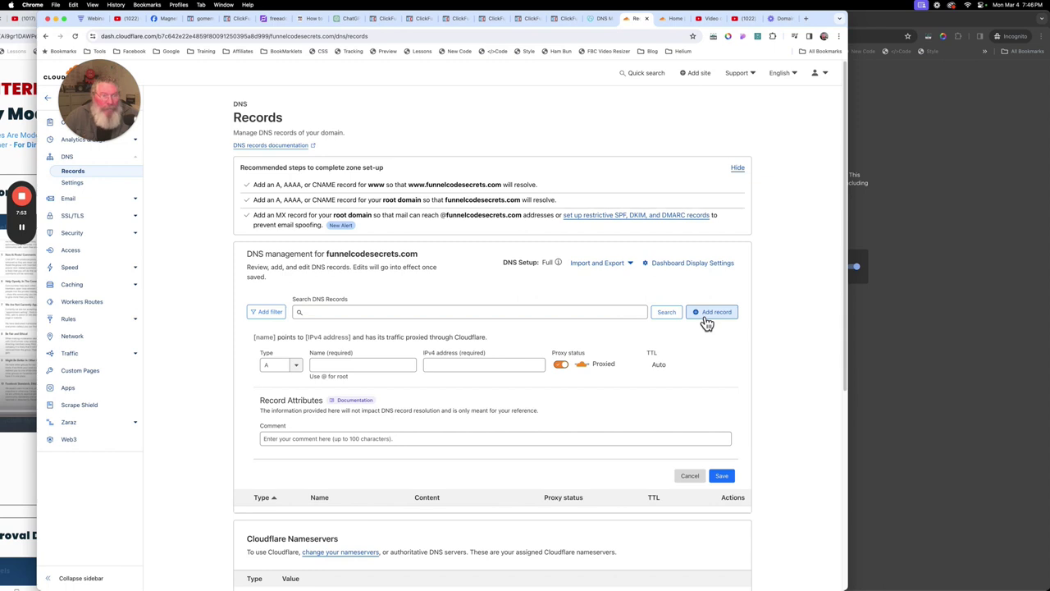
# - Switch to ClickFunnels and copy the domain verification value of the @ TXT record
pyautogui.click(561, 19)
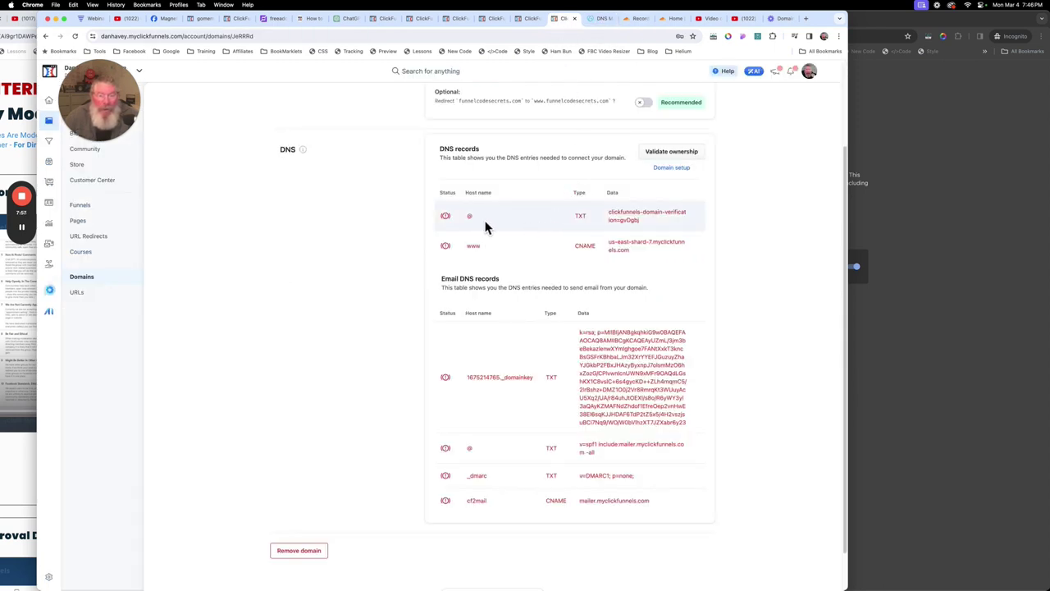
pyautogui.moveTo(662, 229)
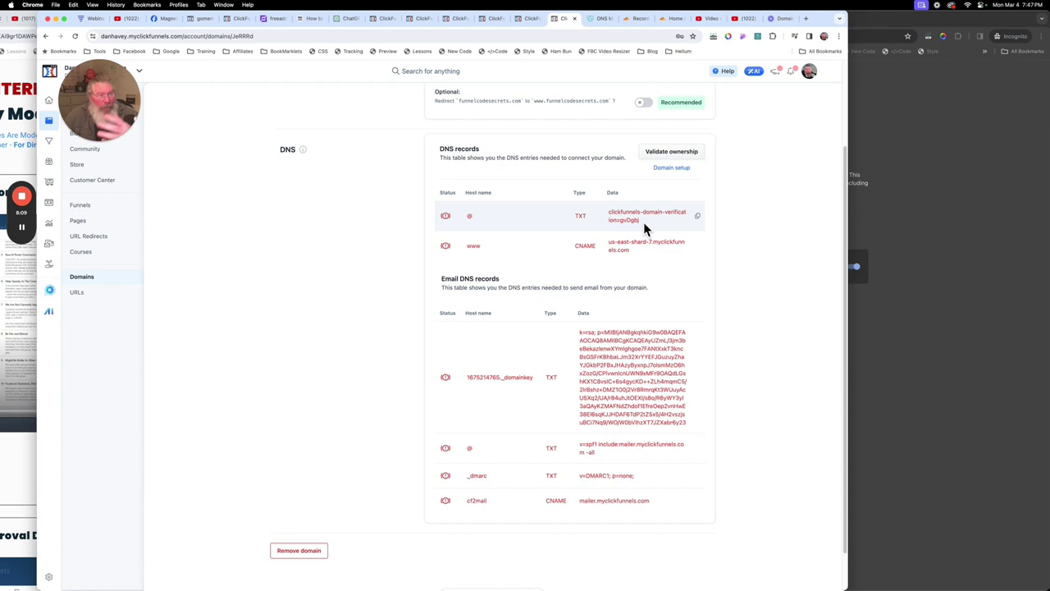
pyautogui.click(697, 216)
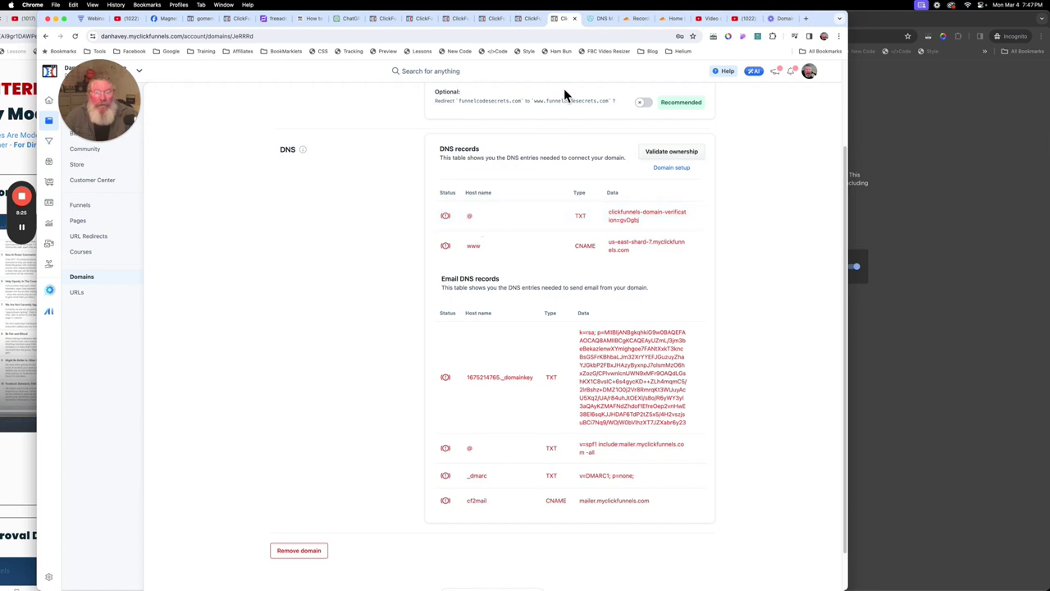
# - Back in Cloudflare, paste the domain verification value, set the record type to TXT, and check the required host name in ClickFunnels
pyautogui.click(628, 20)
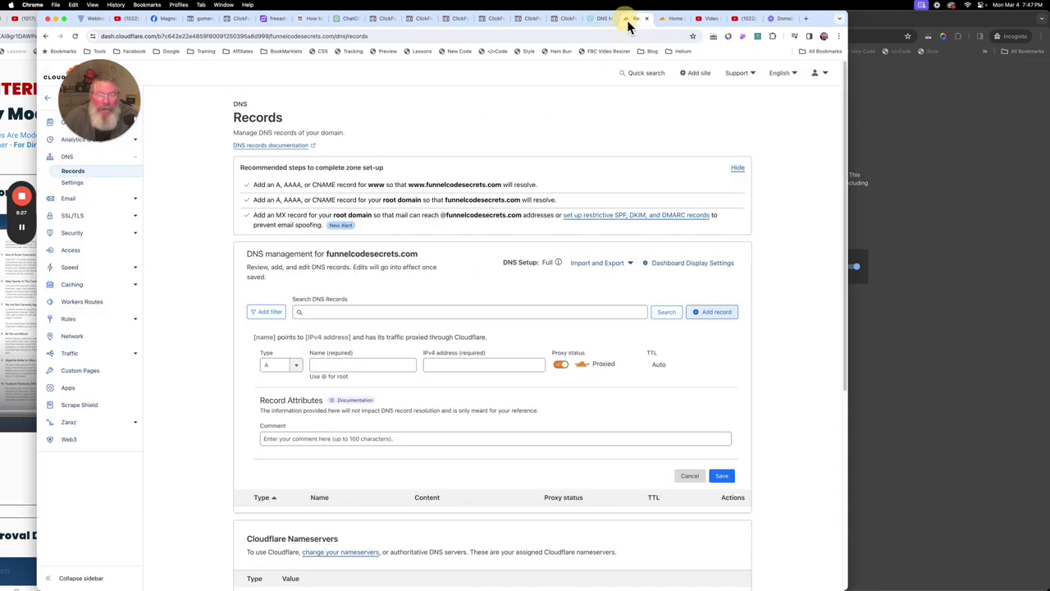
pyautogui.click(449, 367)
pyautogui.press('super+v')
pyautogui.click(294, 366)
pyautogui.scroll(-5, 289, 410)
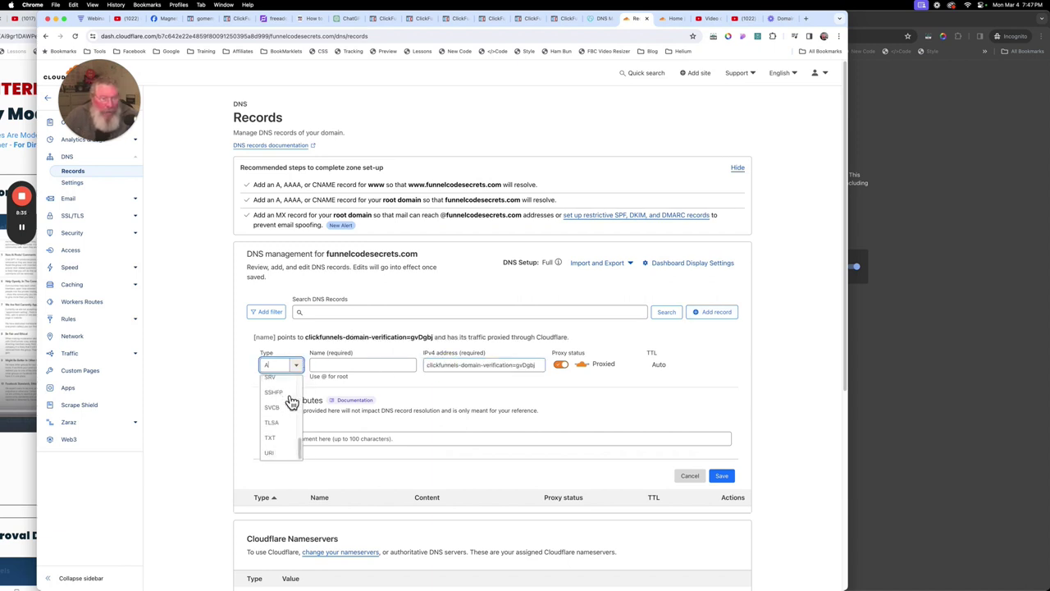
pyautogui.click(284, 443)
pyautogui.click(566, 18)
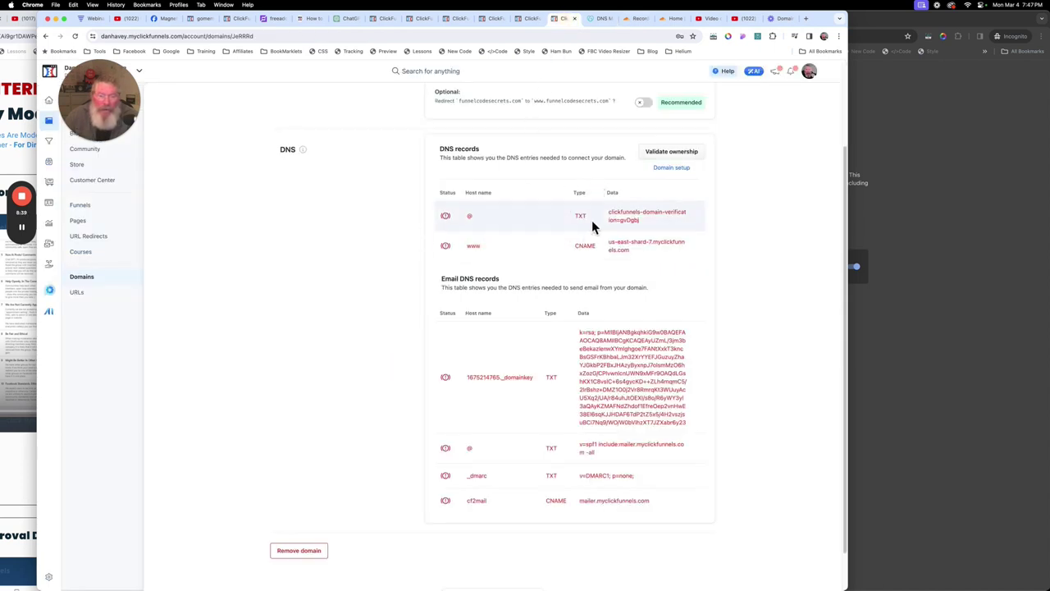
pyautogui.click(636, 19)
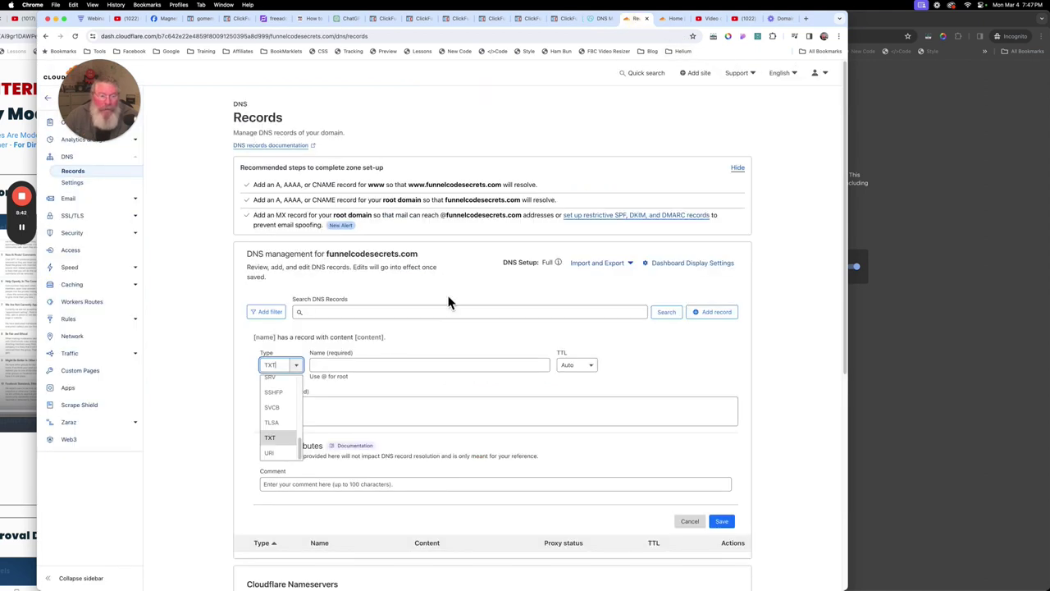
# - Name the TXT record @, paste the ClickFunnels domain verification value as its content, and save the record
pyautogui.click(333, 366)
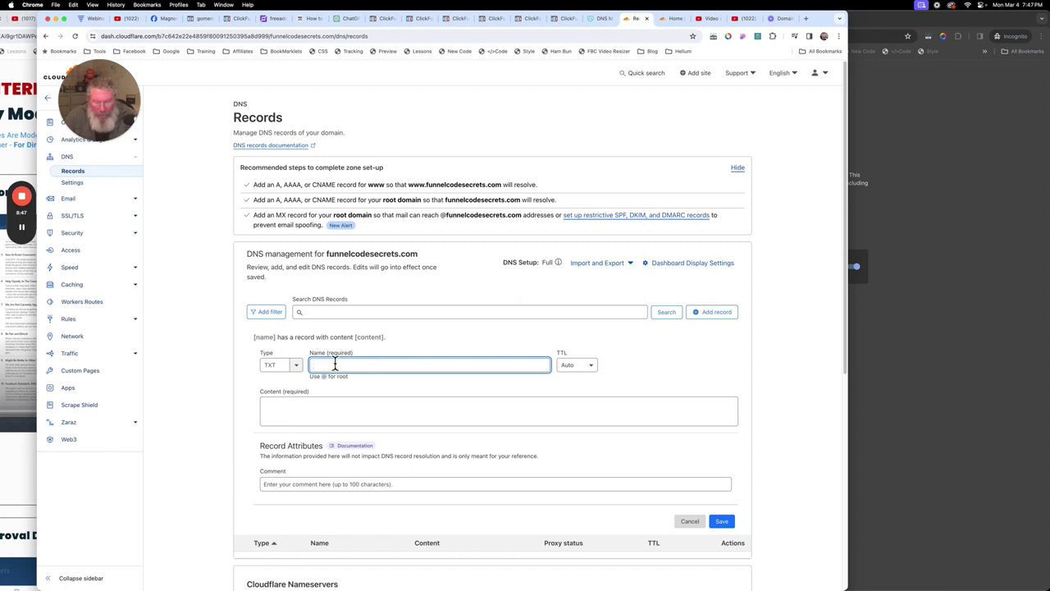
pyautogui.write('@')
pyautogui.click(304, 403)
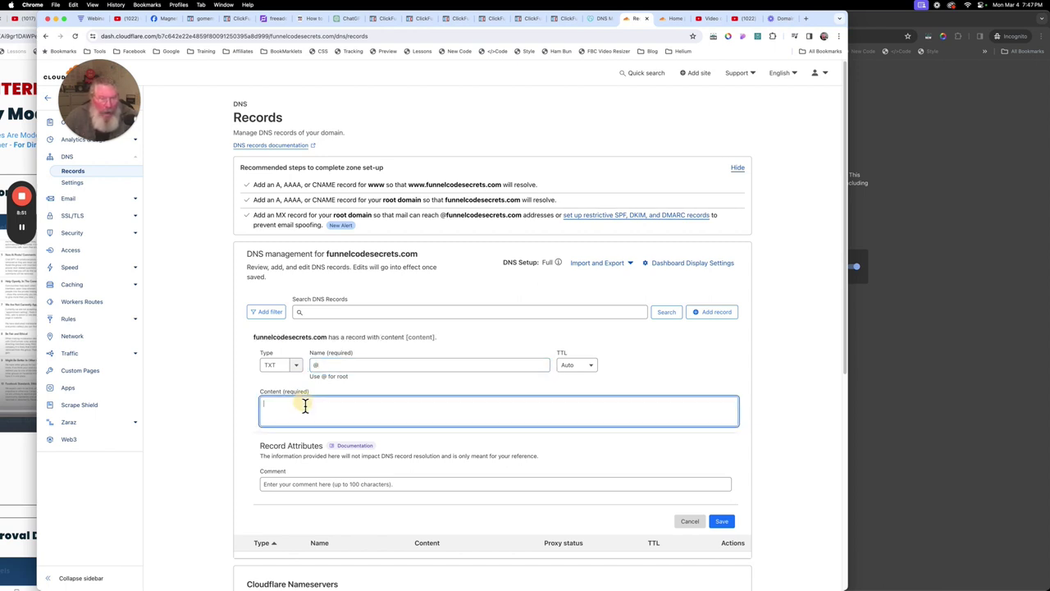
pyautogui.hotkey('ctrl', 'v')
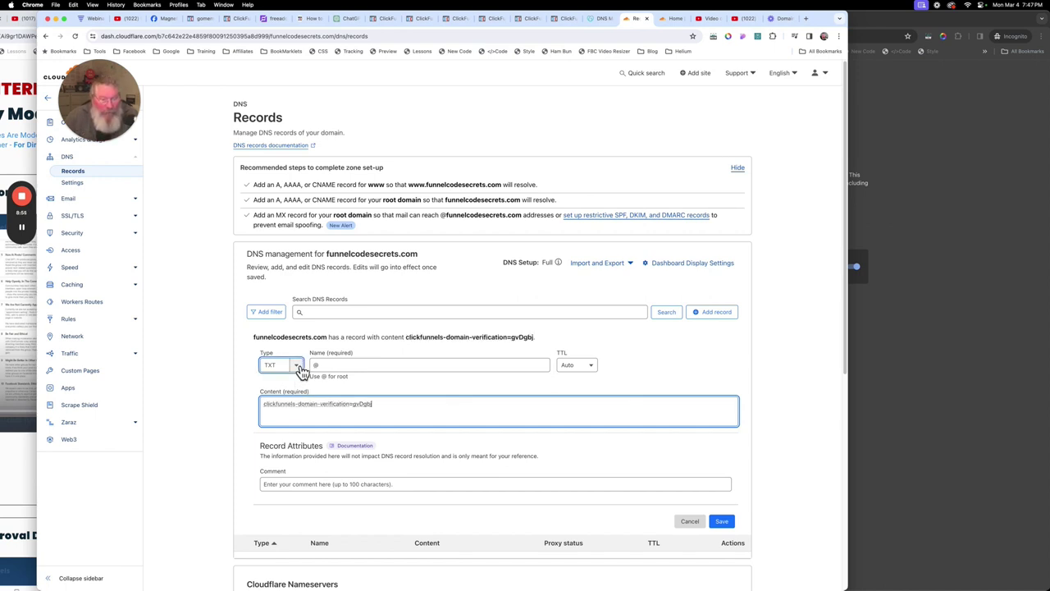
pyautogui.click(728, 524)
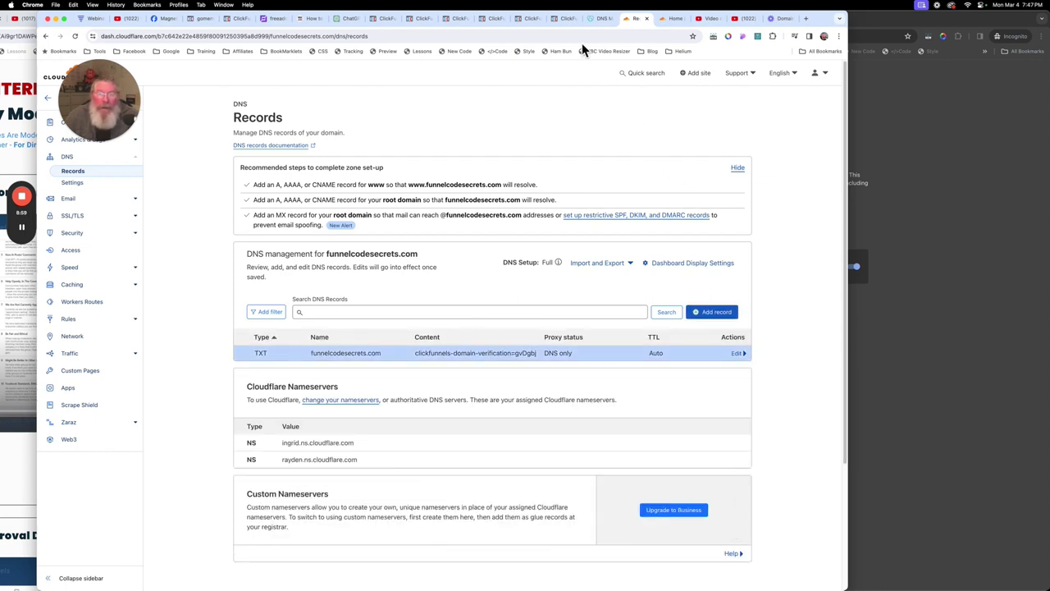
# - Switch to ClickFunnels, validate ownership of the domain, and show its DNS table
pyautogui.click(566, 18)
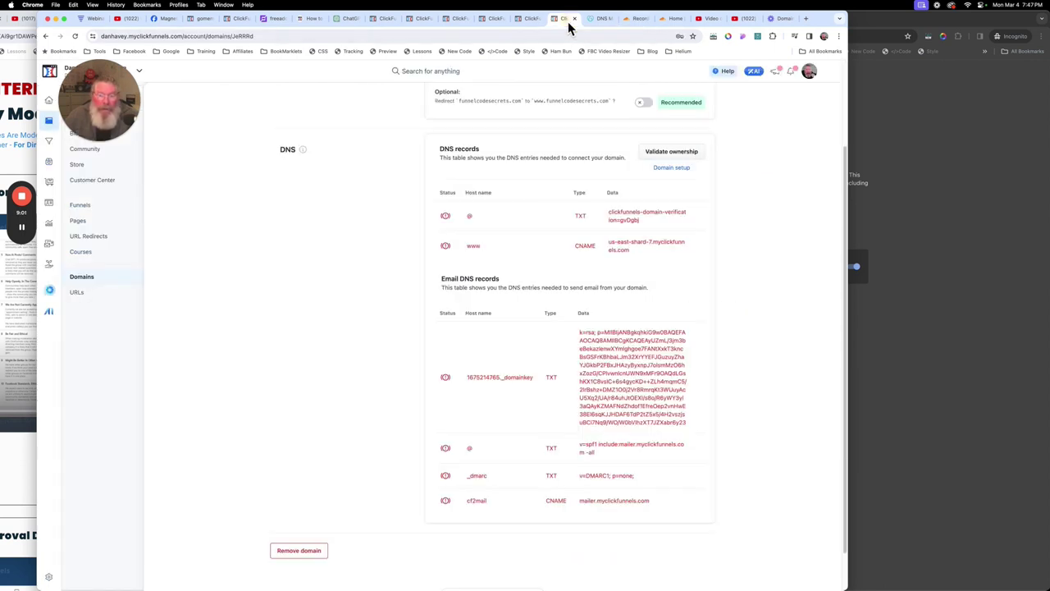
pyautogui.click(666, 156)
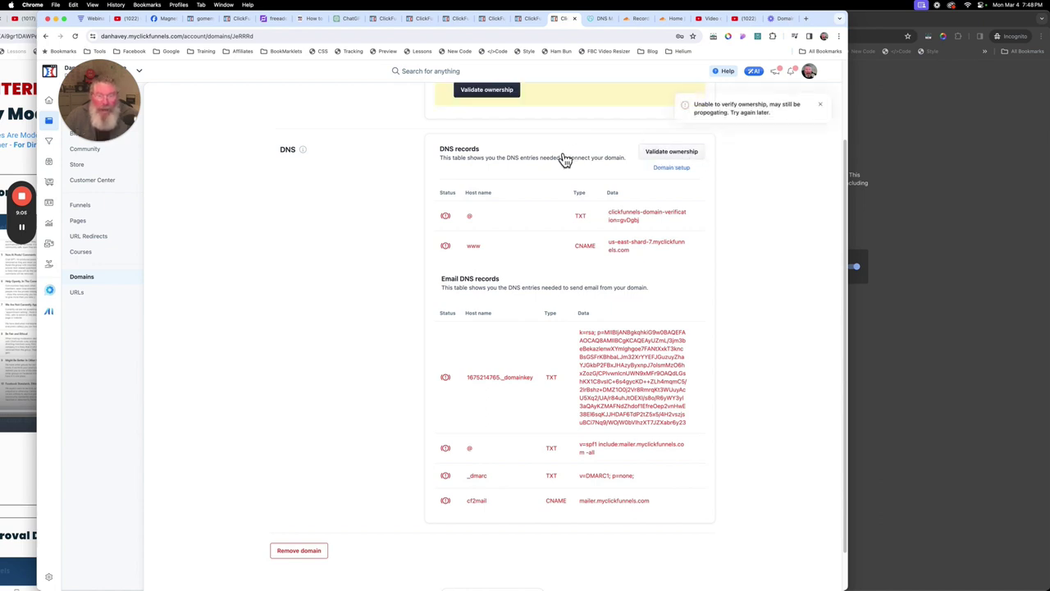
pyautogui.scroll(1, 562, 159)
pyautogui.click(488, 114)
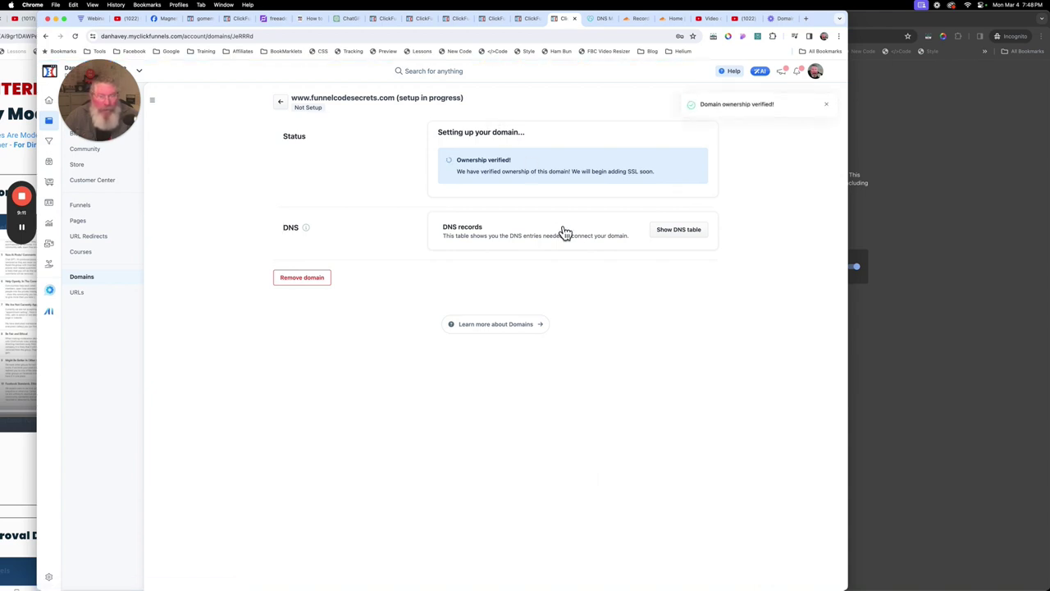
pyautogui.moveTo(21, 233)
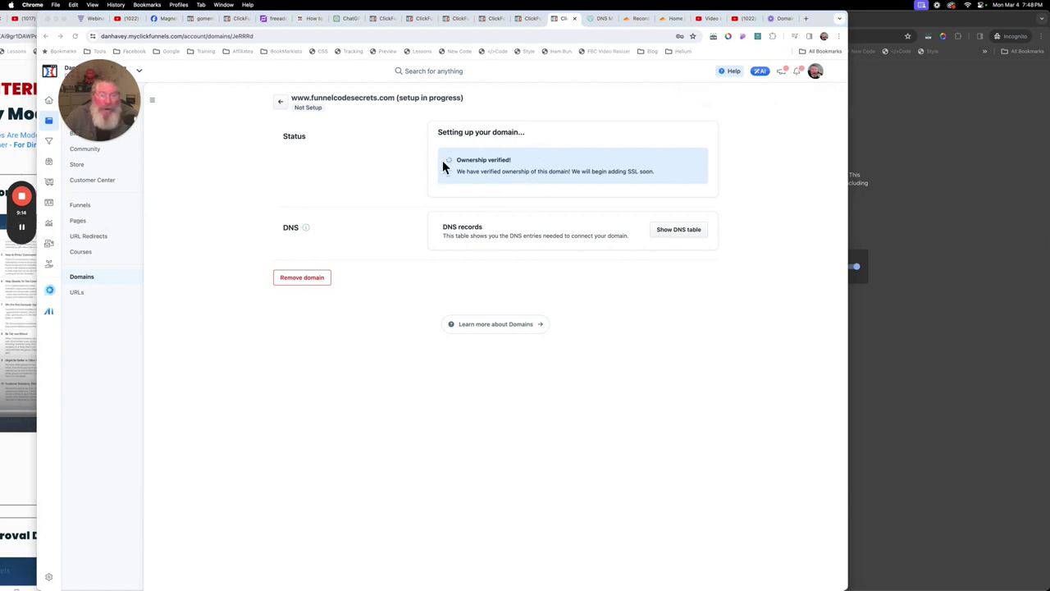
pyautogui.click(688, 231)
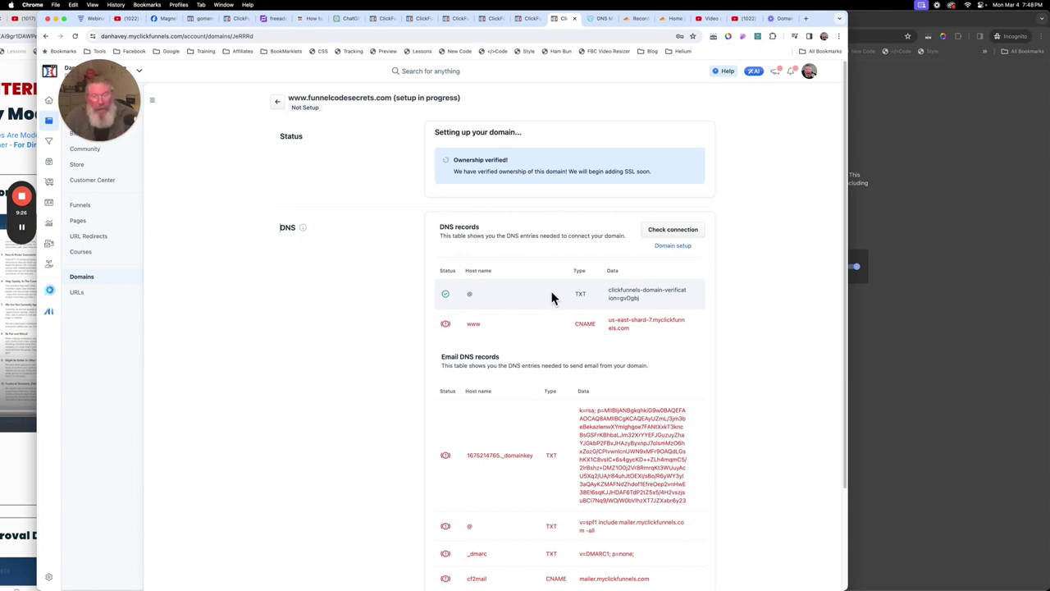
# - Check the saved nameservers of funnelcodesecrets.com on GoDaddy's reloaded DNS Management page, and return to ClickFunnels
pyautogui.click(597, 22)
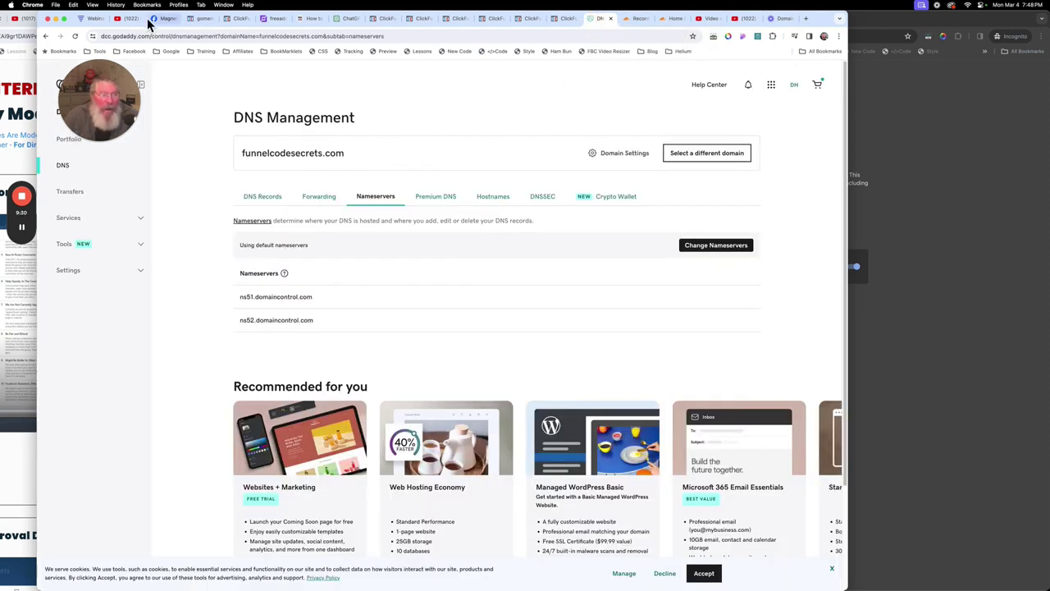
pyautogui.click(76, 36)
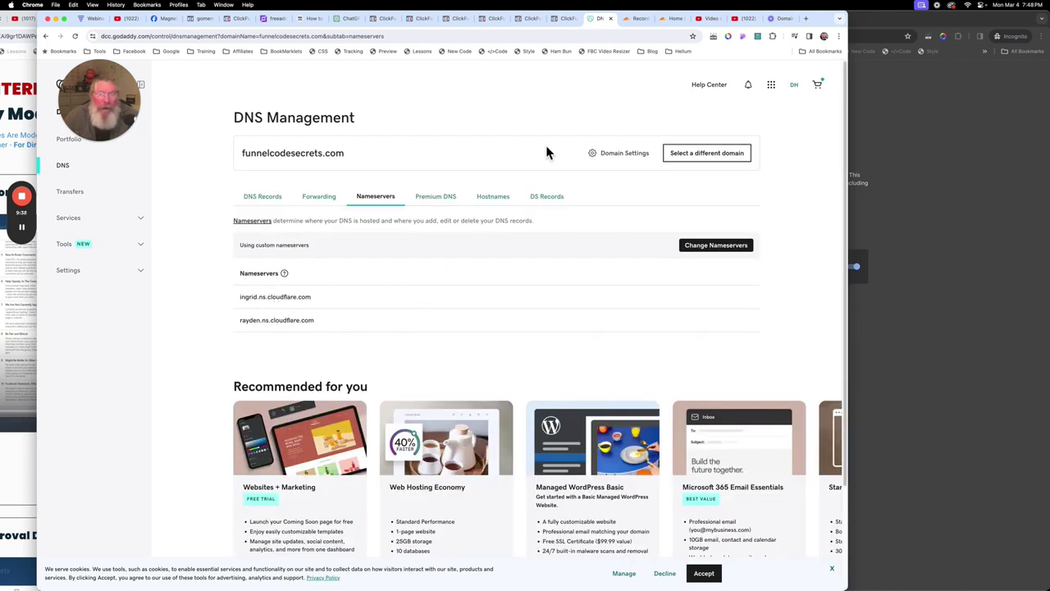
pyautogui.click(564, 18)
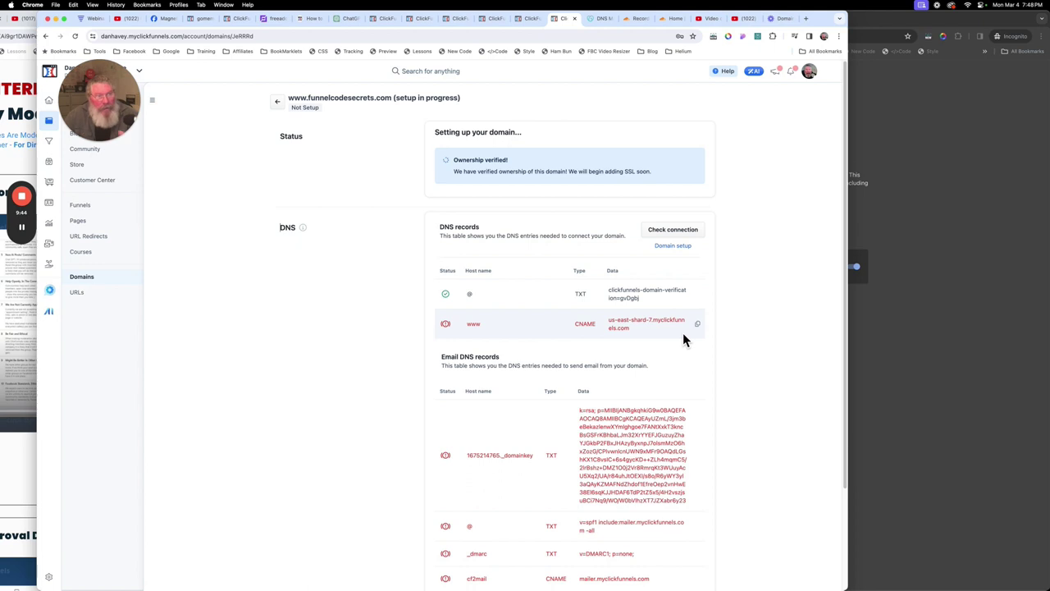
# - Copy the www record's target from ClickFunnels, switch to Cloudflare, and start a new CNAME record
pyautogui.click(703, 329)
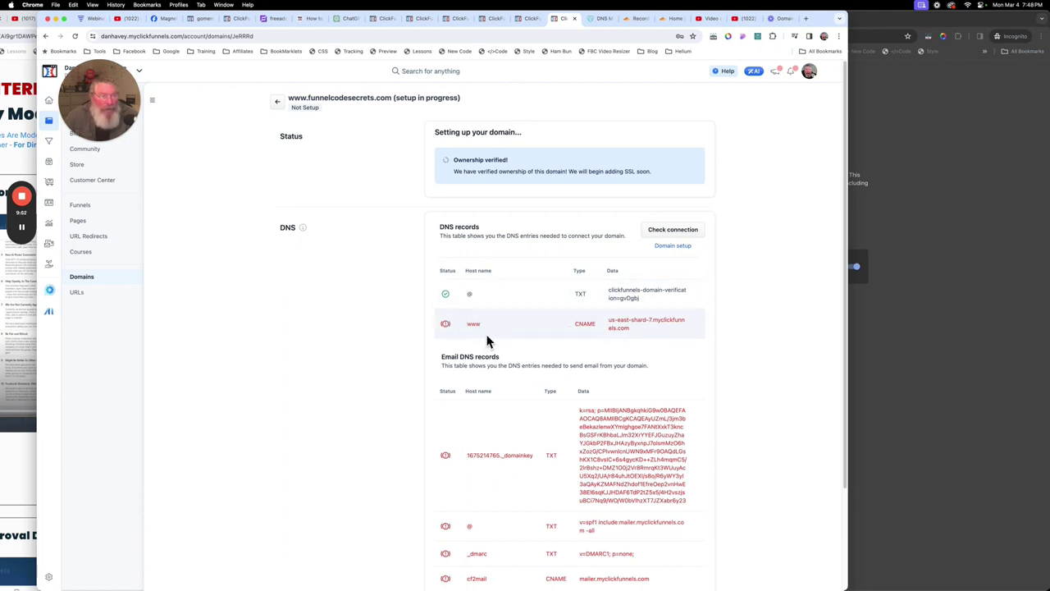
pyautogui.click(632, 21)
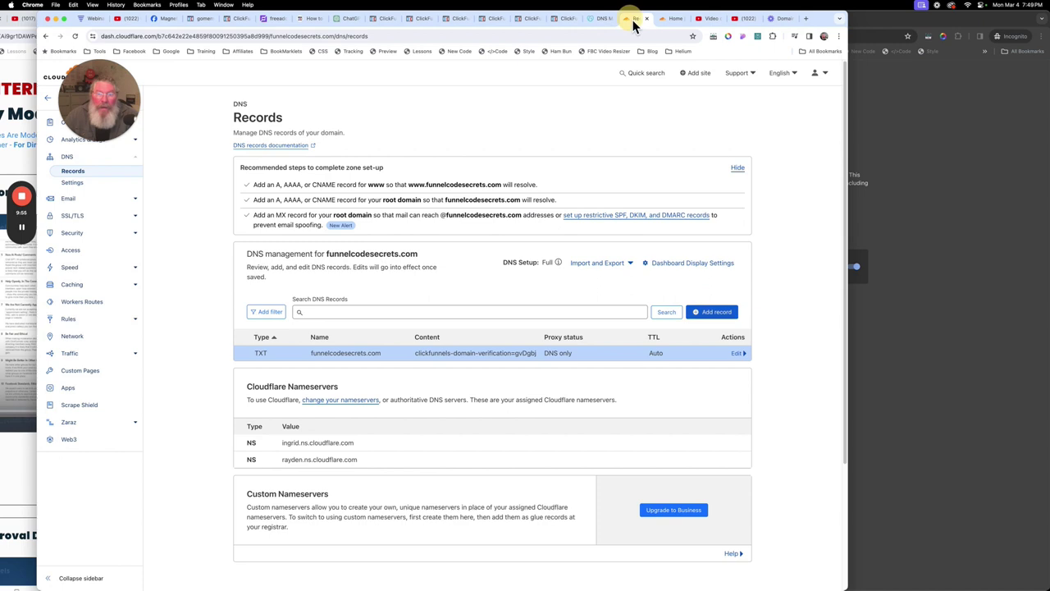
pyautogui.click(712, 316)
pyautogui.click(306, 372)
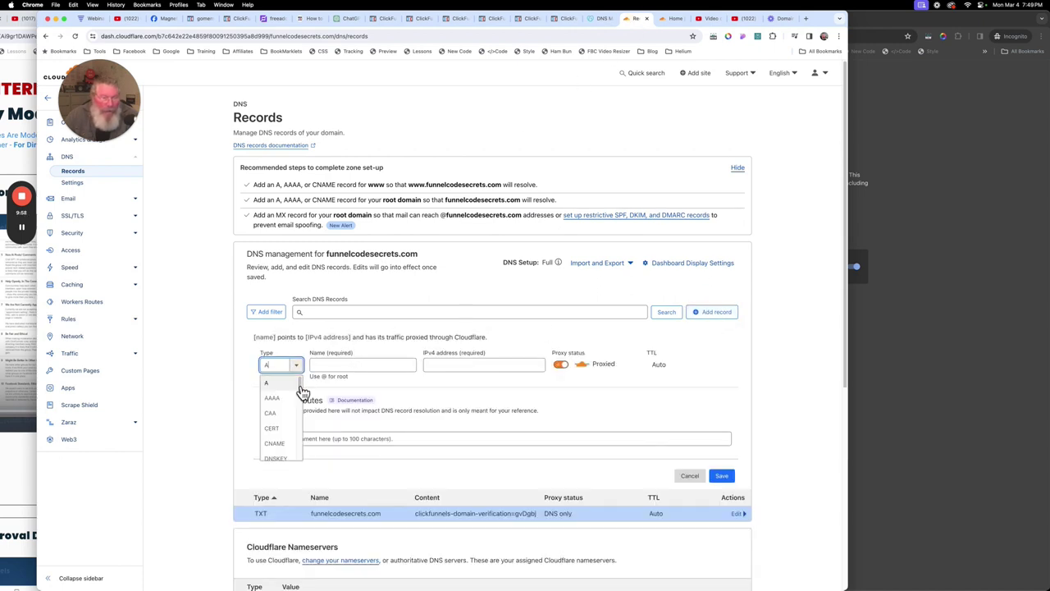
pyautogui.click(276, 446)
# - Name the CNAME record www with target us-east-shard-7.myclickfunnels.com, set it to DNS only, save it, and return to ClickFunnels
pyautogui.click(334, 372)
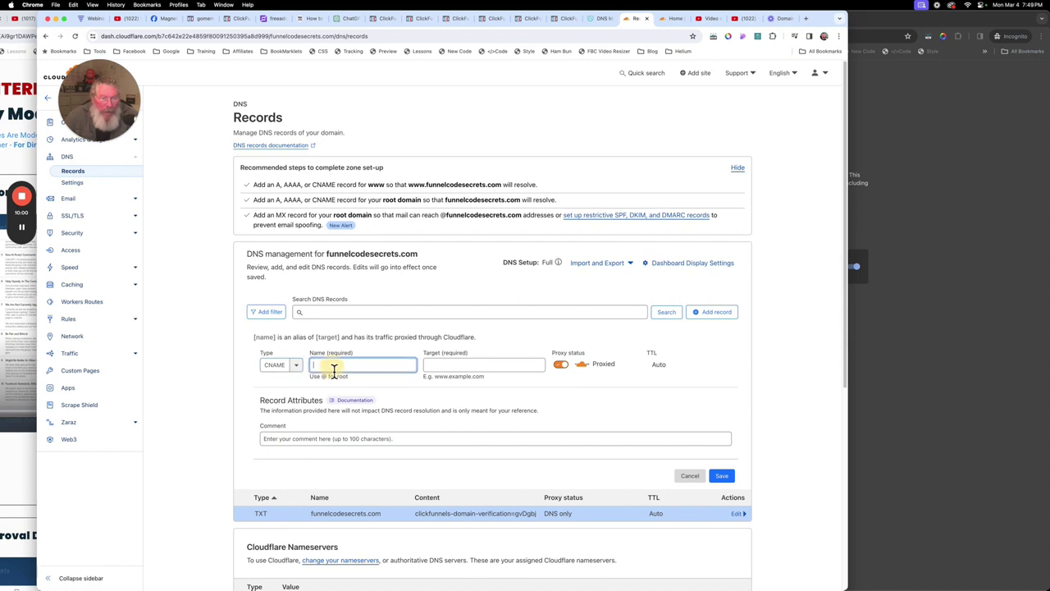
pyautogui.write('www')
pyautogui.click(443, 366)
pyautogui.press('super+v')
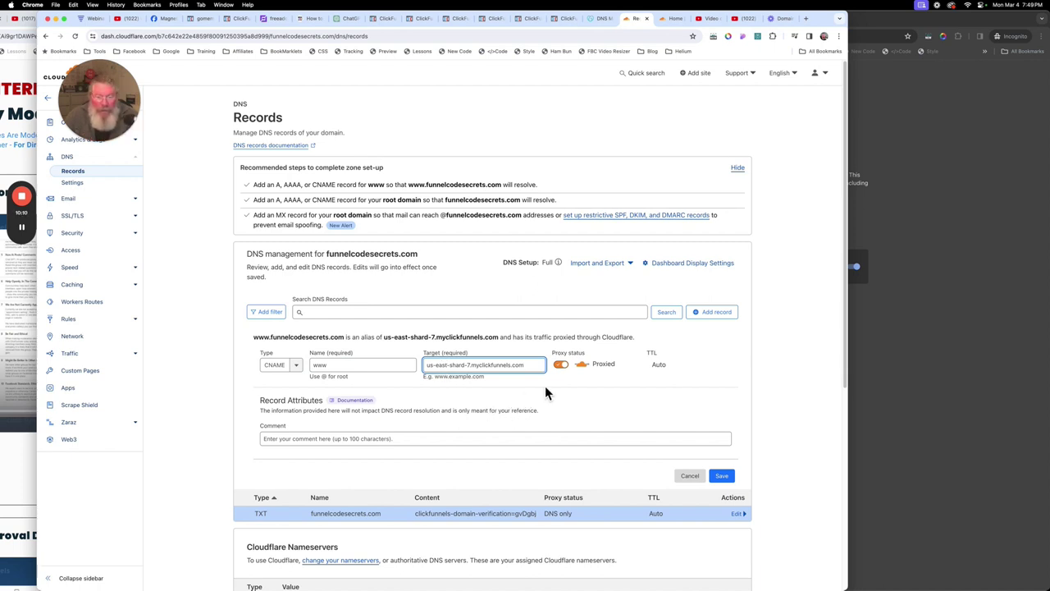
pyautogui.click(562, 366)
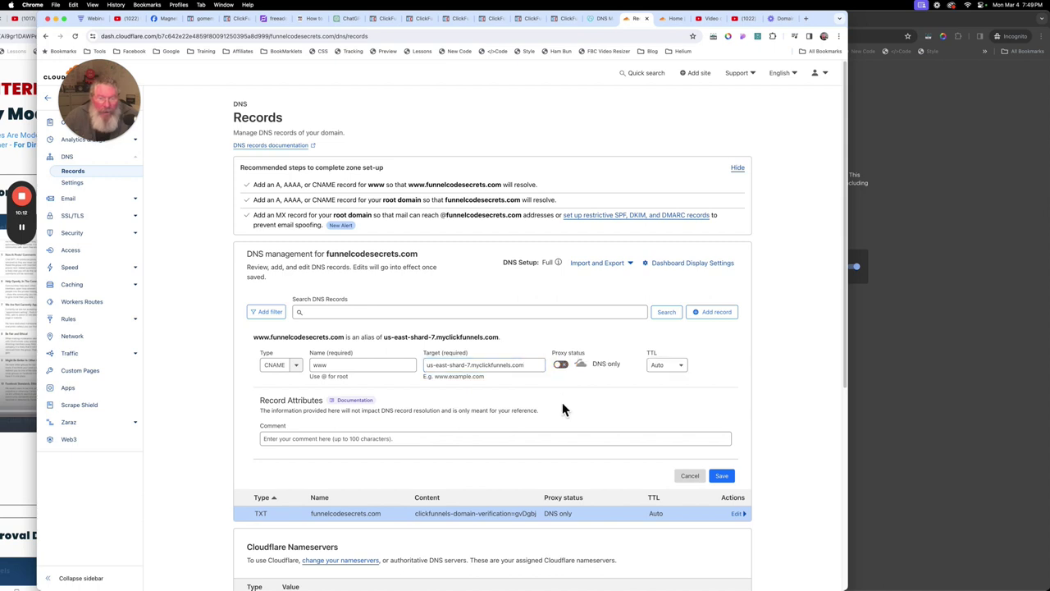
pyautogui.click(721, 477)
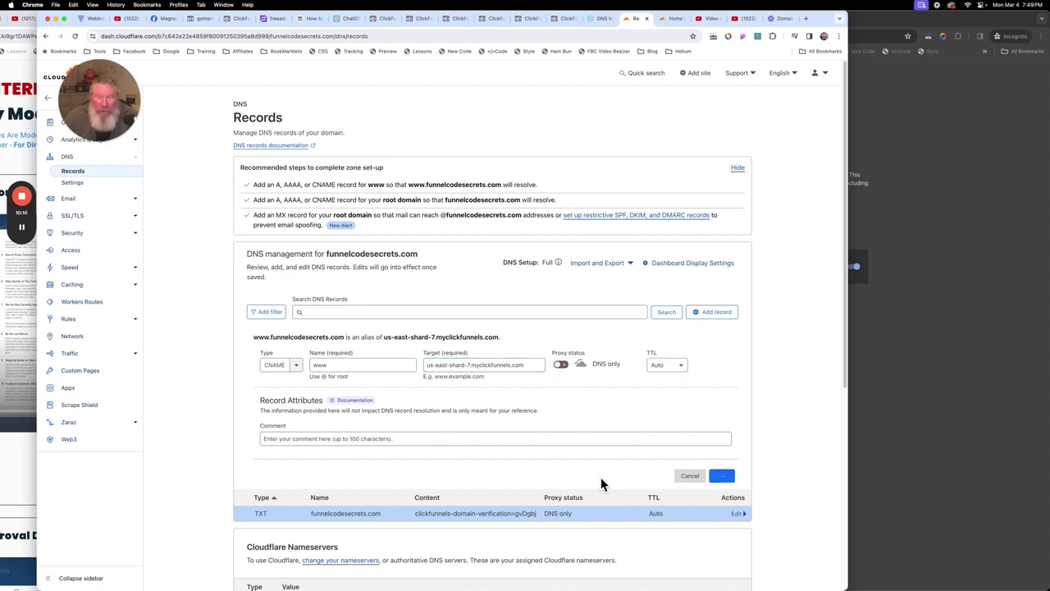
pyautogui.click(564, 19)
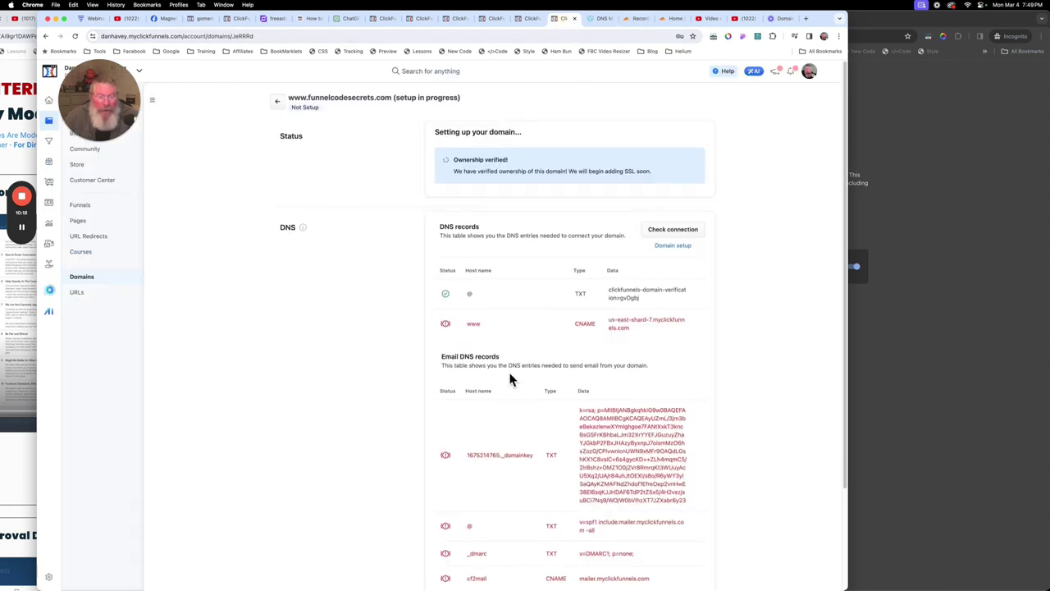
# - Copy the _domainkey record's value from ClickFunnels, switch to Cloudflare, and enter it as the content of a new TXT record
pyautogui.scroll(-2, 509, 375)
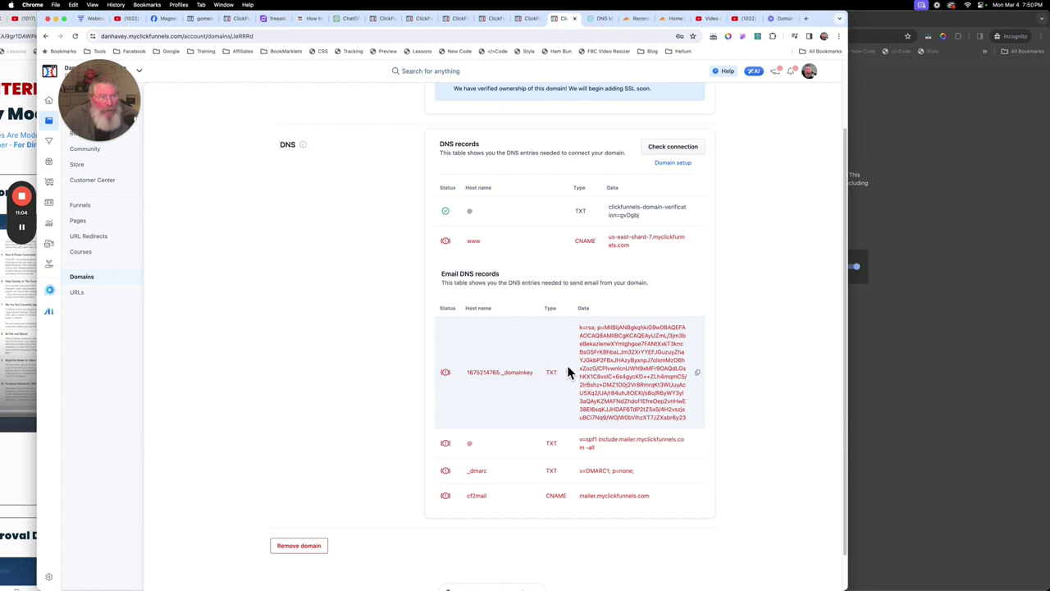
pyautogui.click(704, 379)
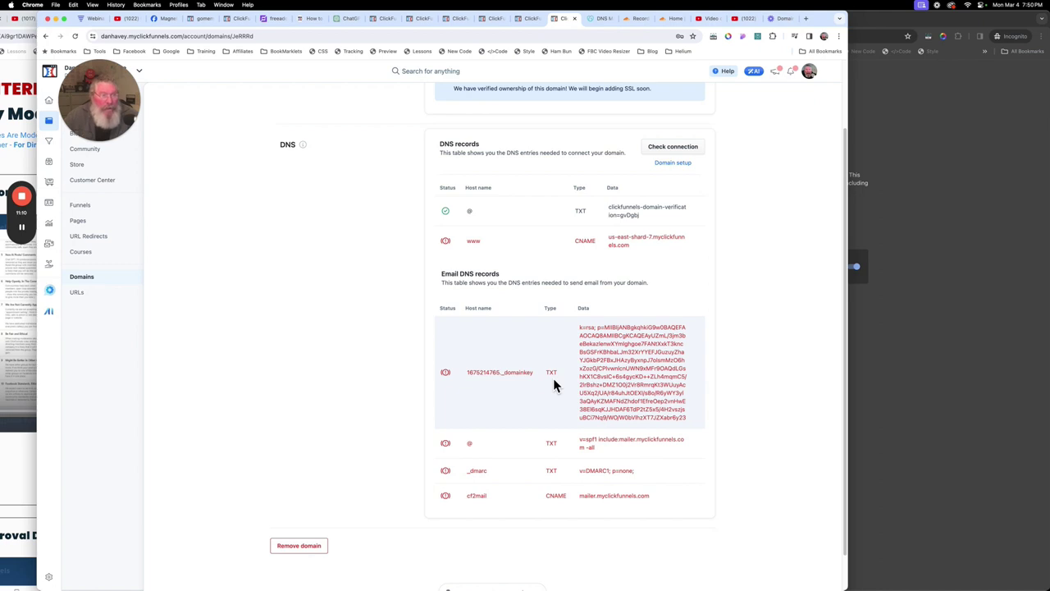
pyautogui.click(641, 25)
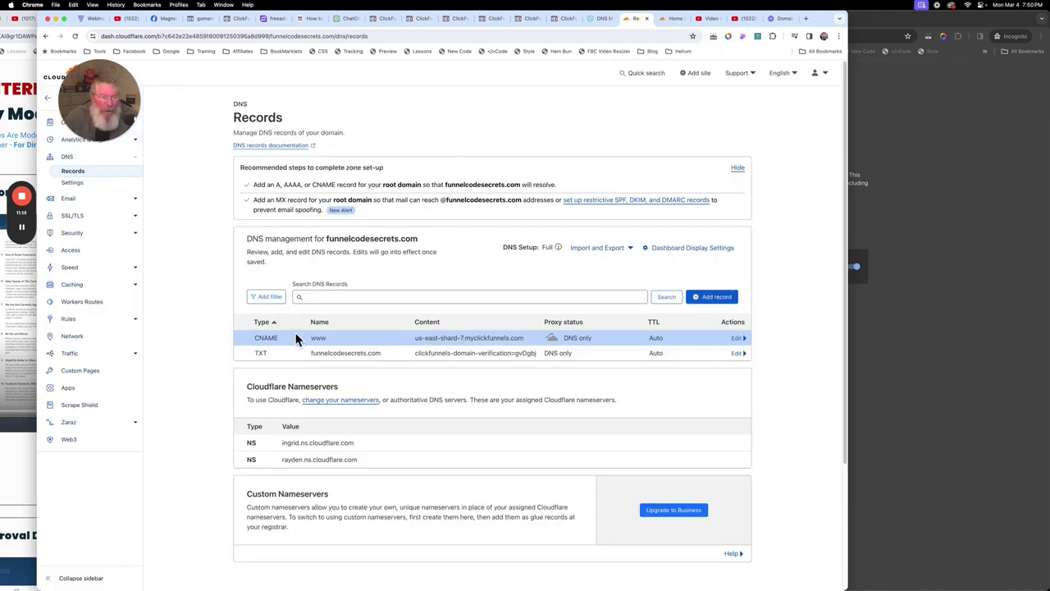
pyautogui.click(722, 301)
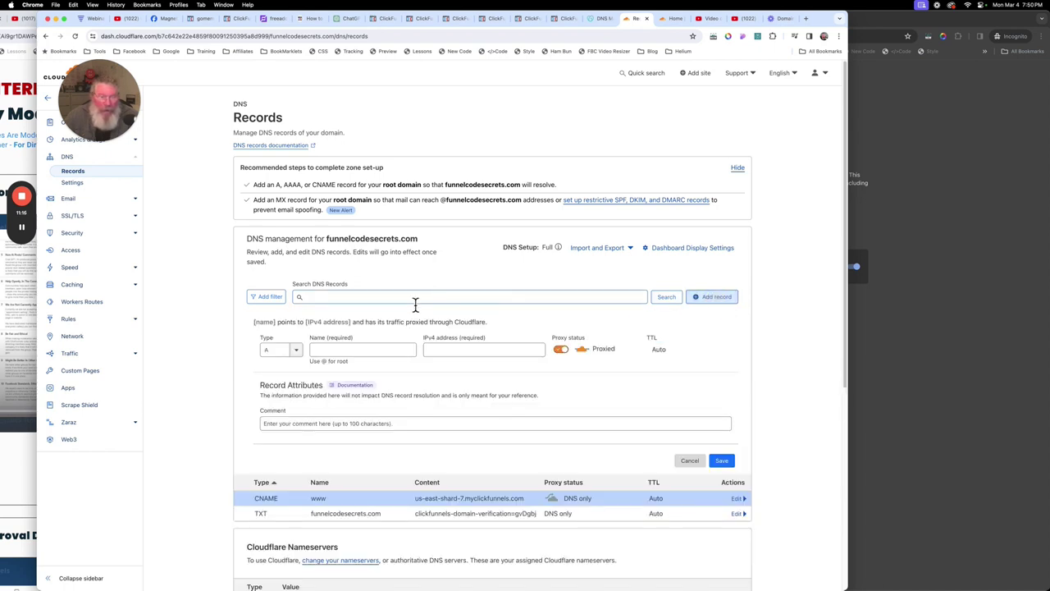
pyautogui.click(297, 350)
pyautogui.scroll(-5, 283, 427)
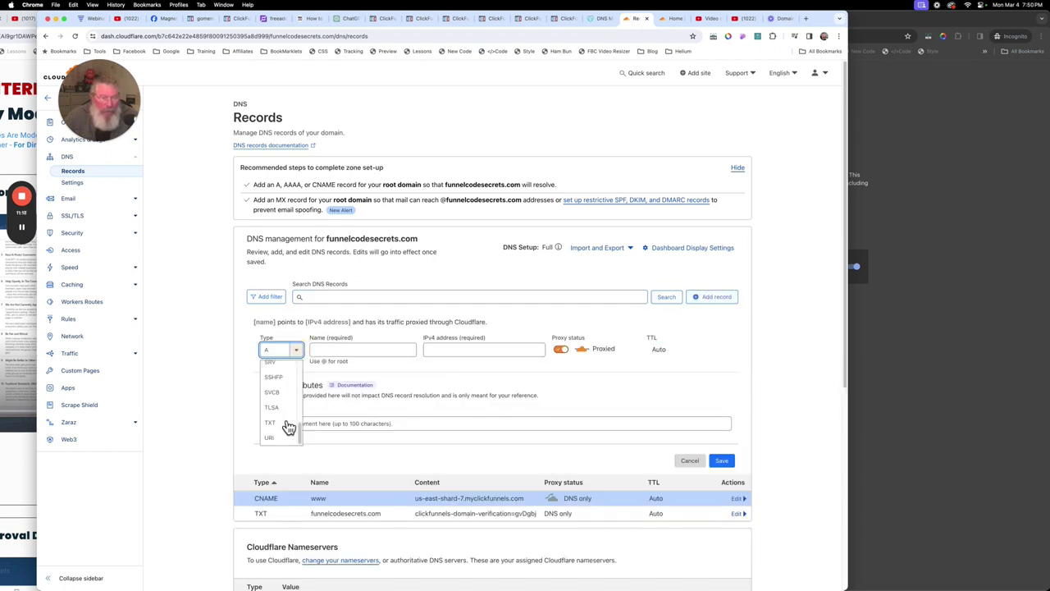
pyautogui.click(283, 429)
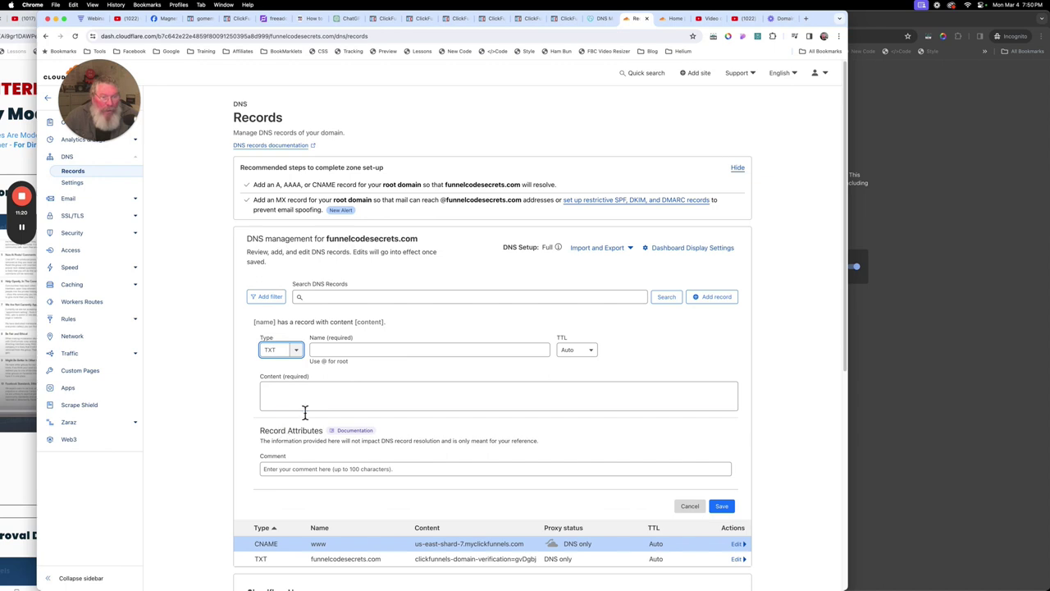
pyautogui.click(317, 399)
pyautogui.press('super+v')
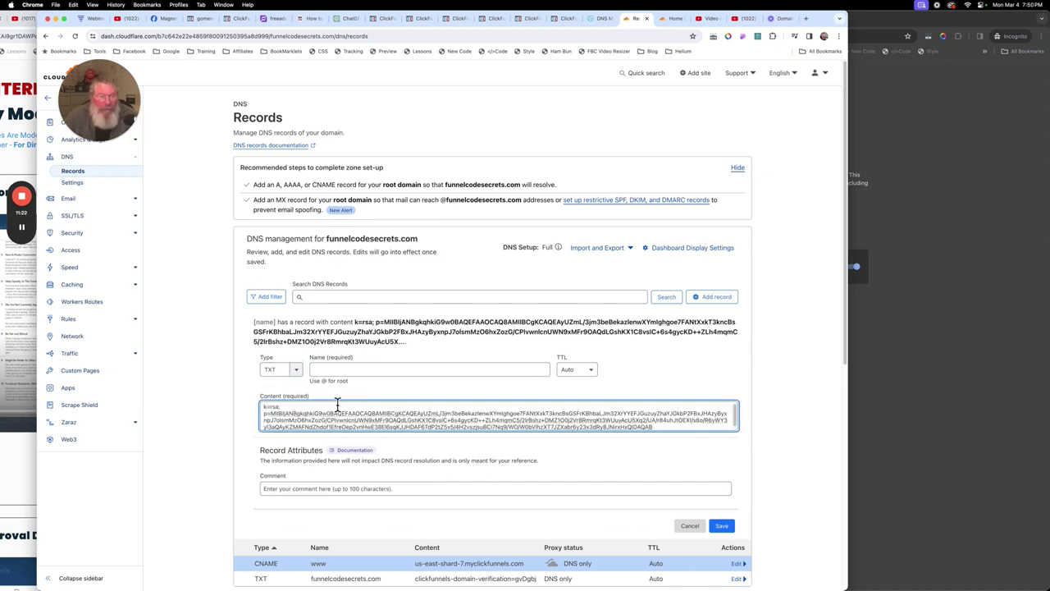
# - Copy the host name 1675214765._domainkey from ClickFunnels, use it as the new TXT record's name in Cloudflare, and save the record
pyautogui.click(565, 18)
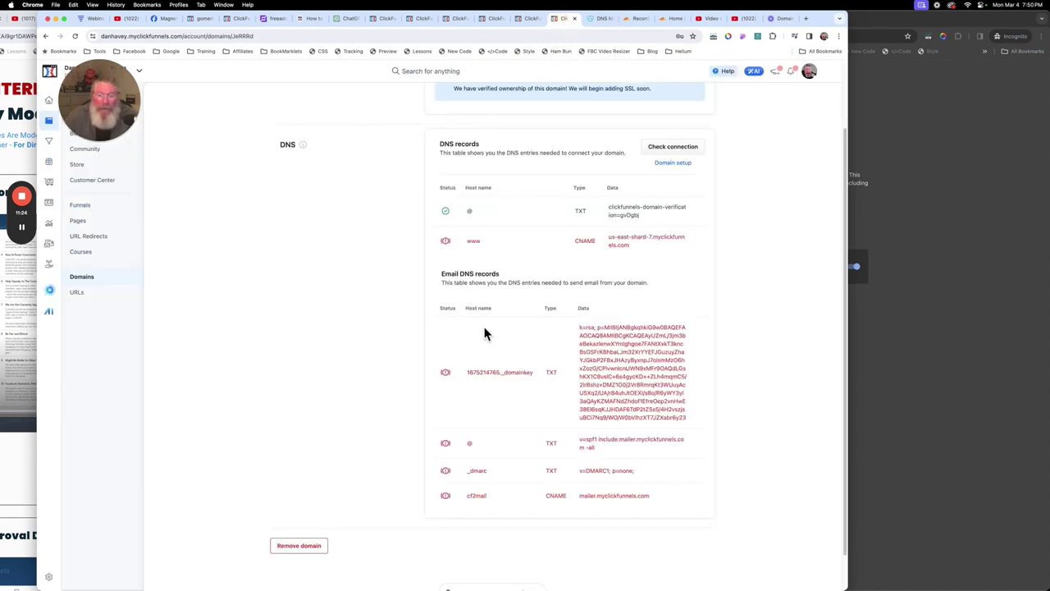
pyautogui.moveTo(534, 375); pyautogui.dragTo(468, 373)
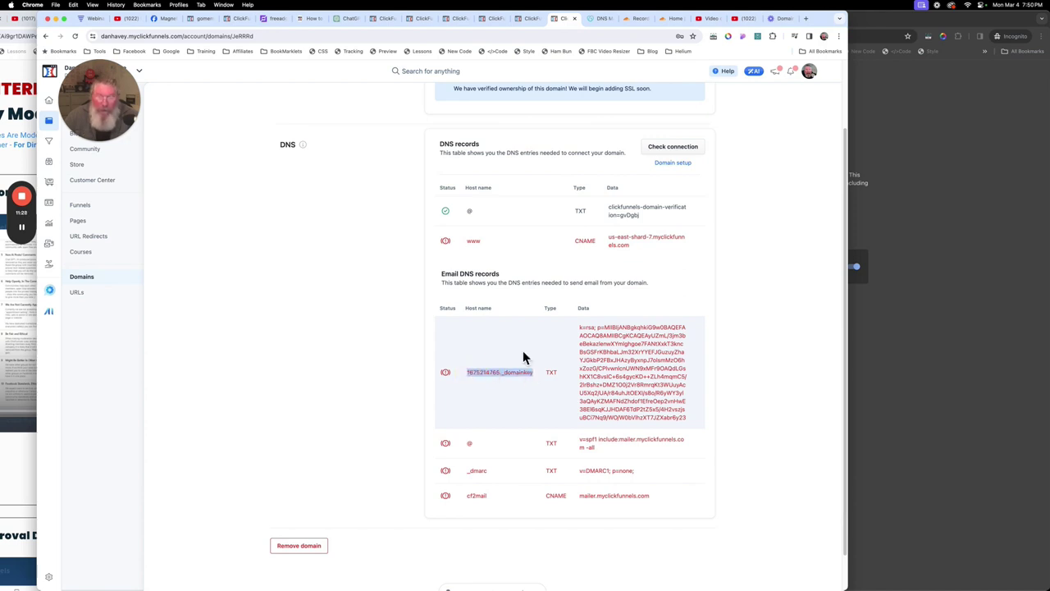
pyautogui.click(633, 18)
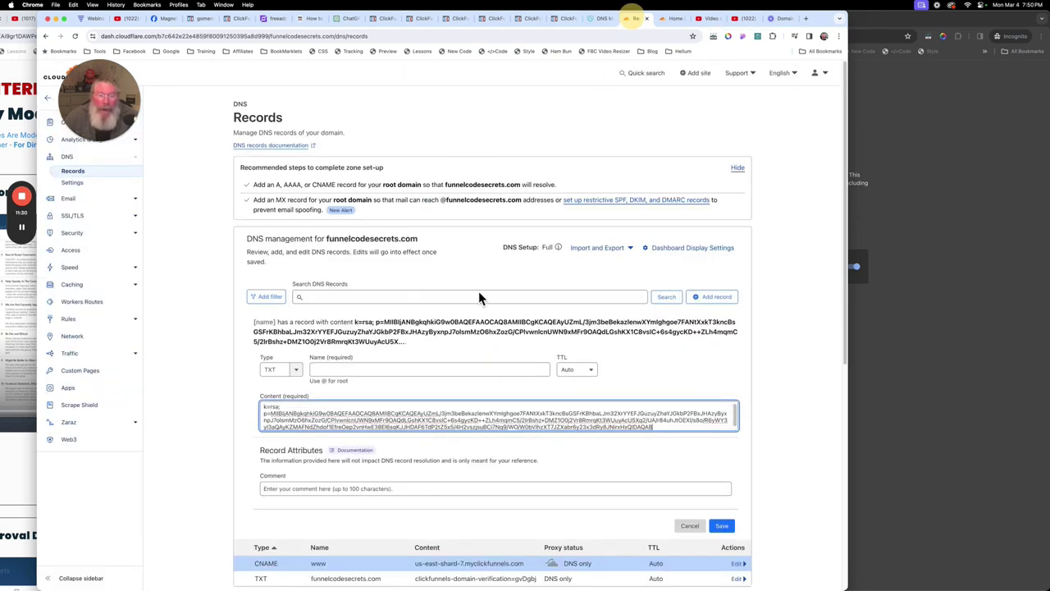
pyautogui.click(382, 369)
pyautogui.press('super+v')
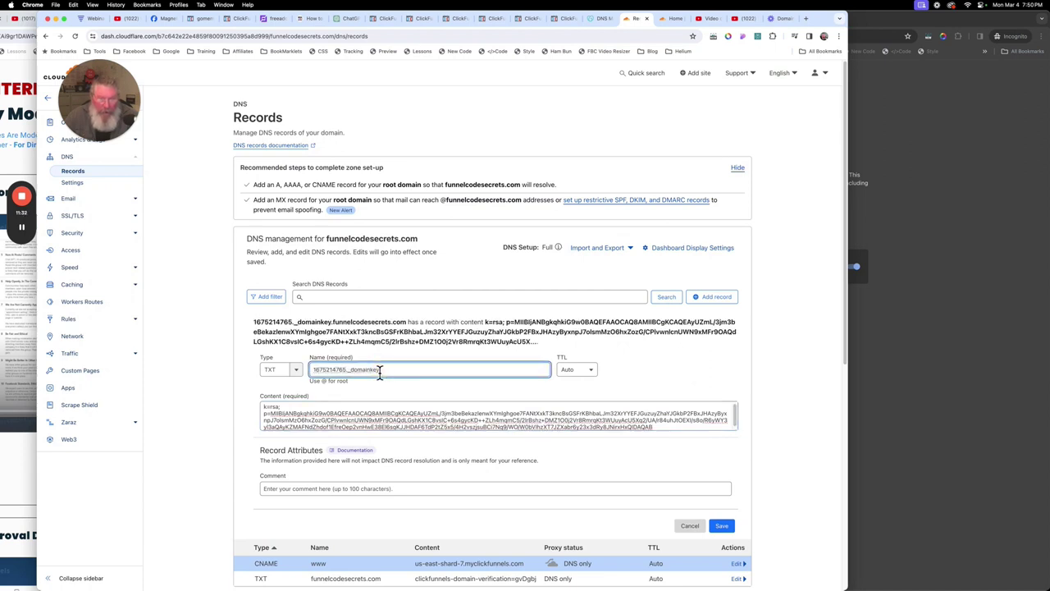
pyautogui.click(722, 525)
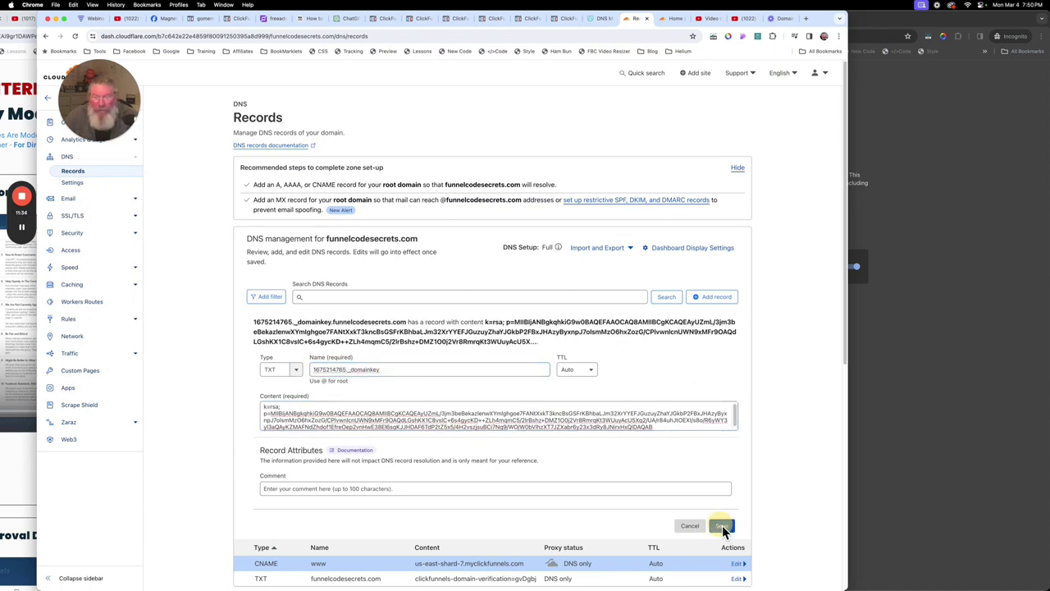
# - Copy the SPF value of the @ email record from ClickFunnels, switch to Cloudflare, and start a new TXT record
pyautogui.click(566, 18)
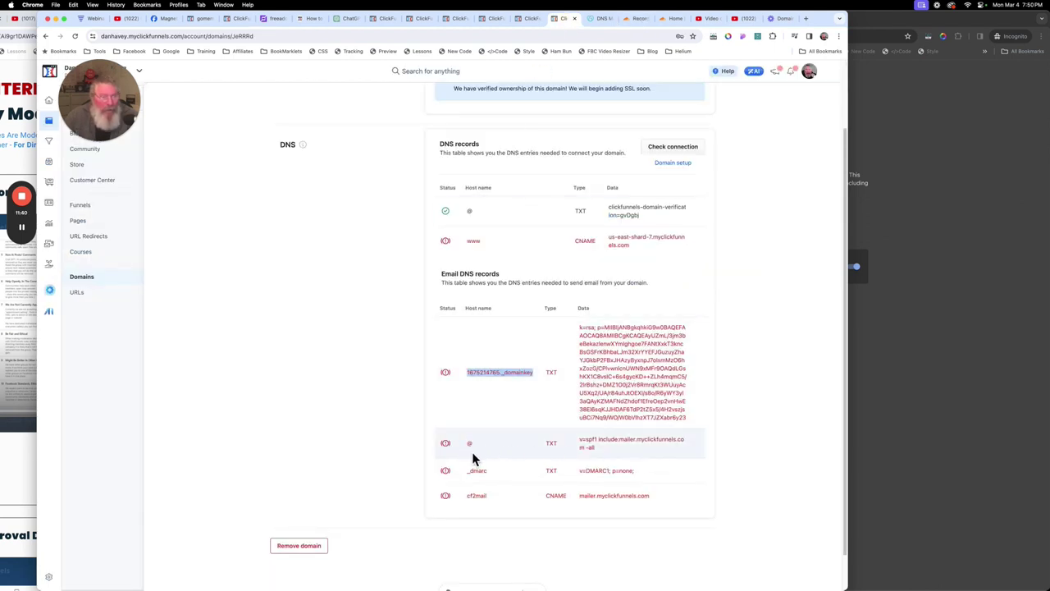
pyautogui.click(699, 448)
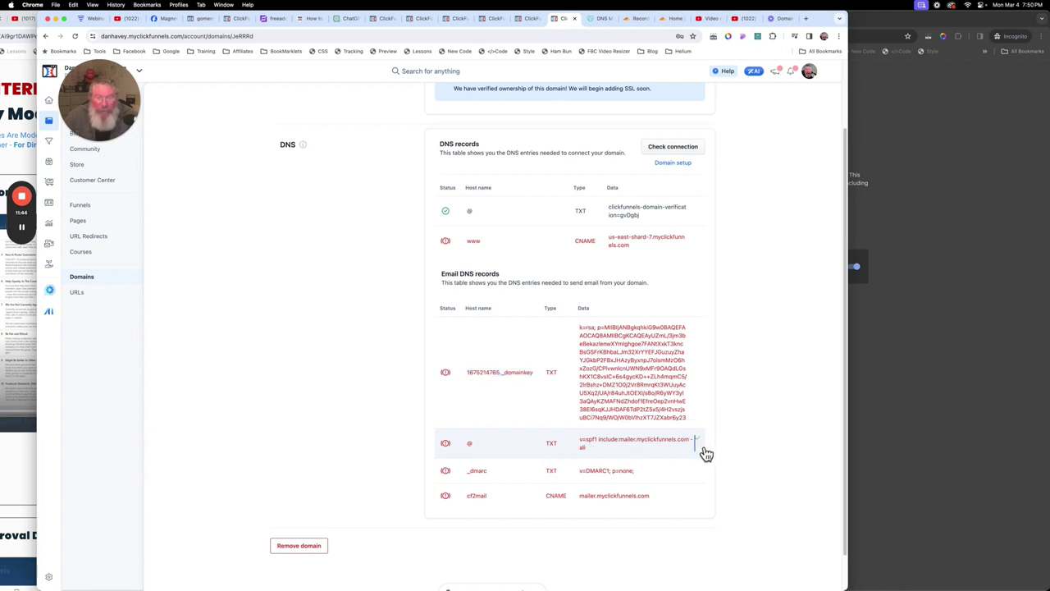
pyautogui.click(637, 18)
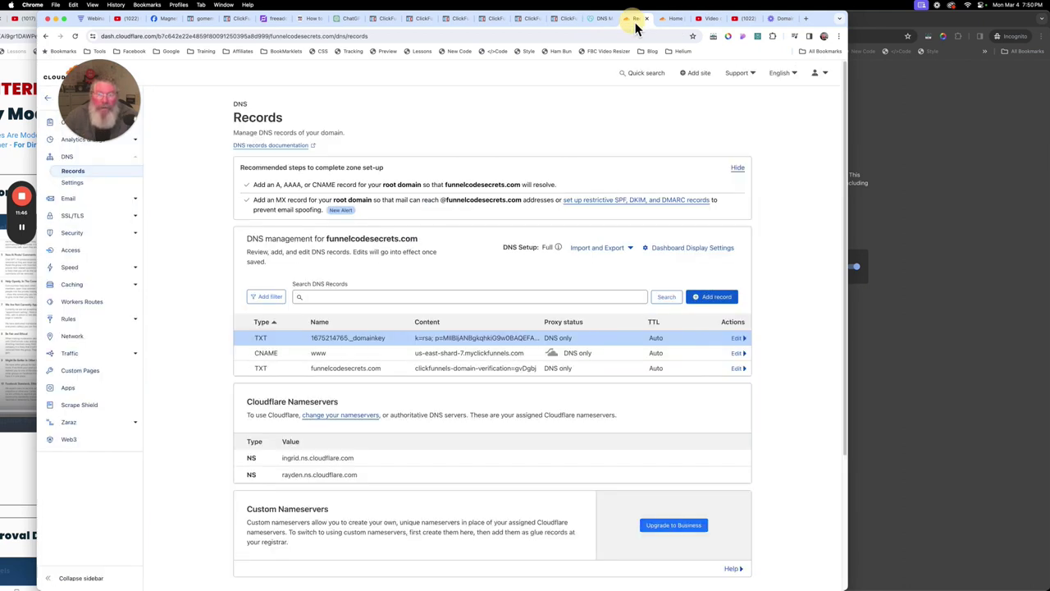
pyautogui.click(722, 298)
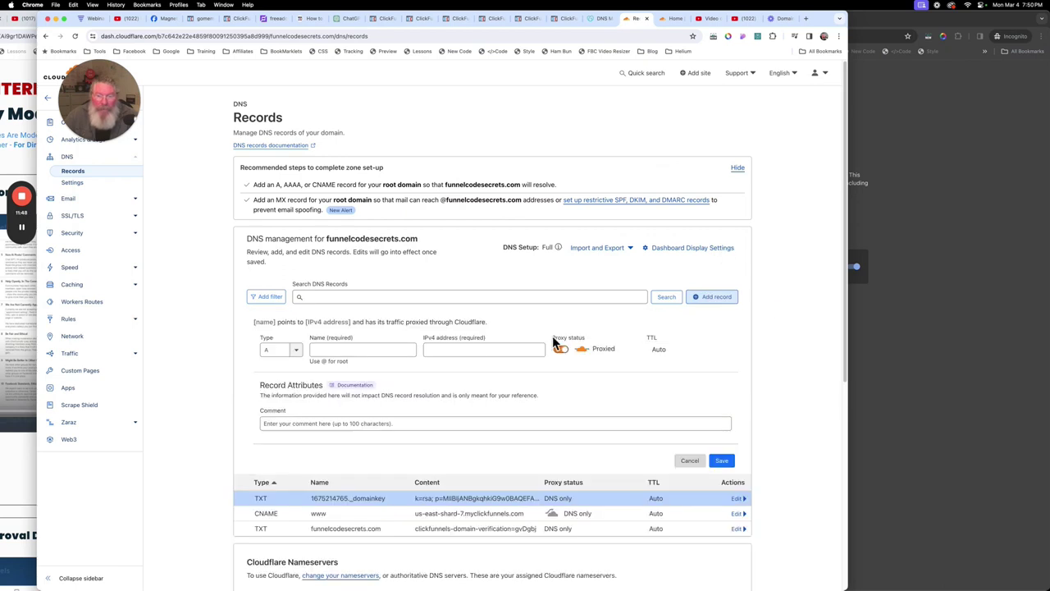
pyautogui.click(297, 351)
pyautogui.scroll(-5, 277, 418)
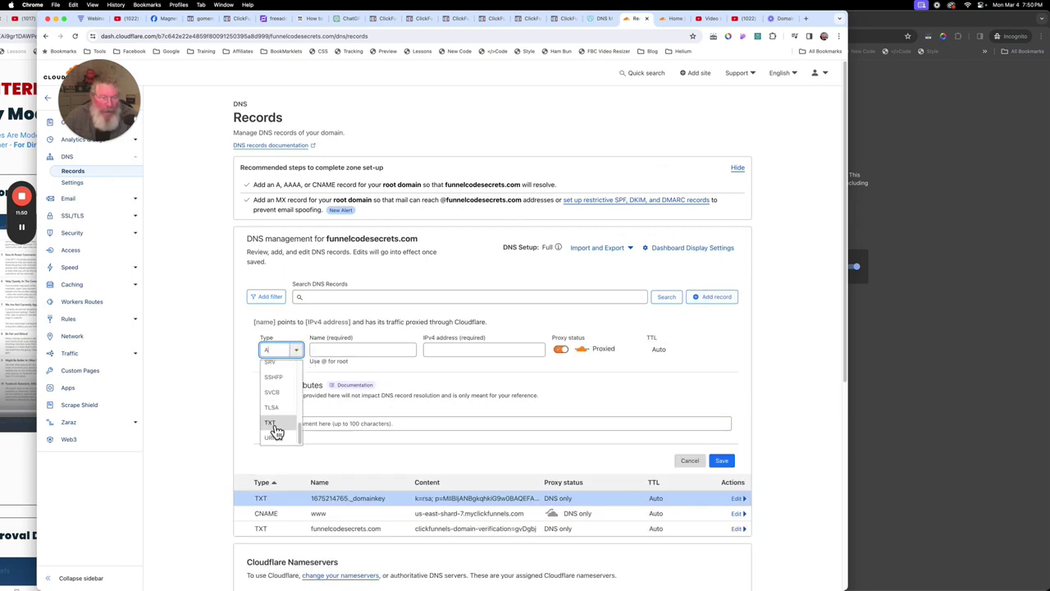
pyautogui.click(276, 422)
# - Name the TXT record @ with content v=spf1 include:mailer.myclickfunnels.com -all, and save it
pyautogui.click(321, 351)
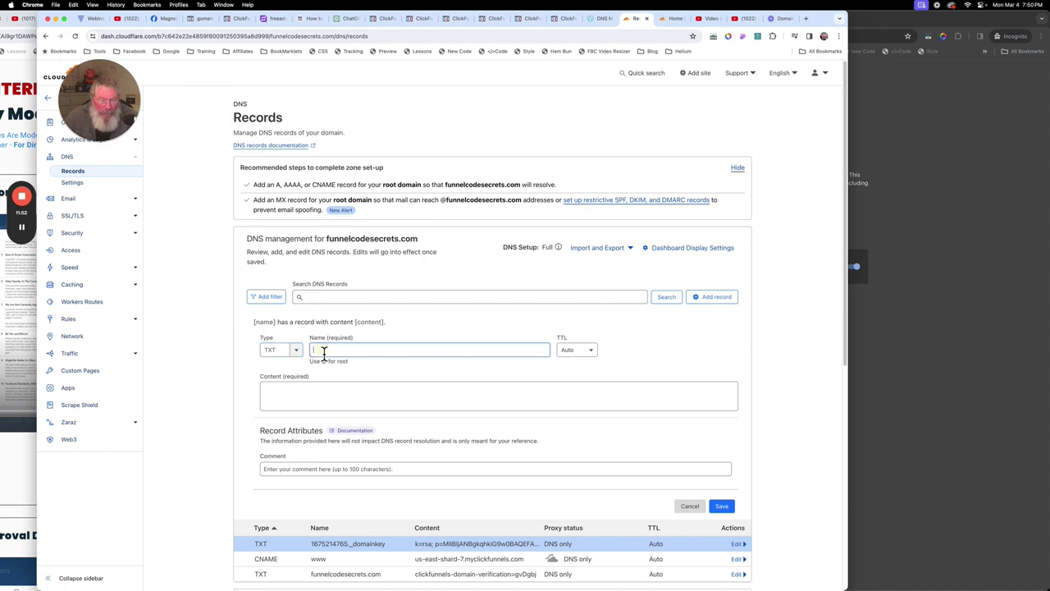
pyautogui.write('@')
pyautogui.click(412, 403)
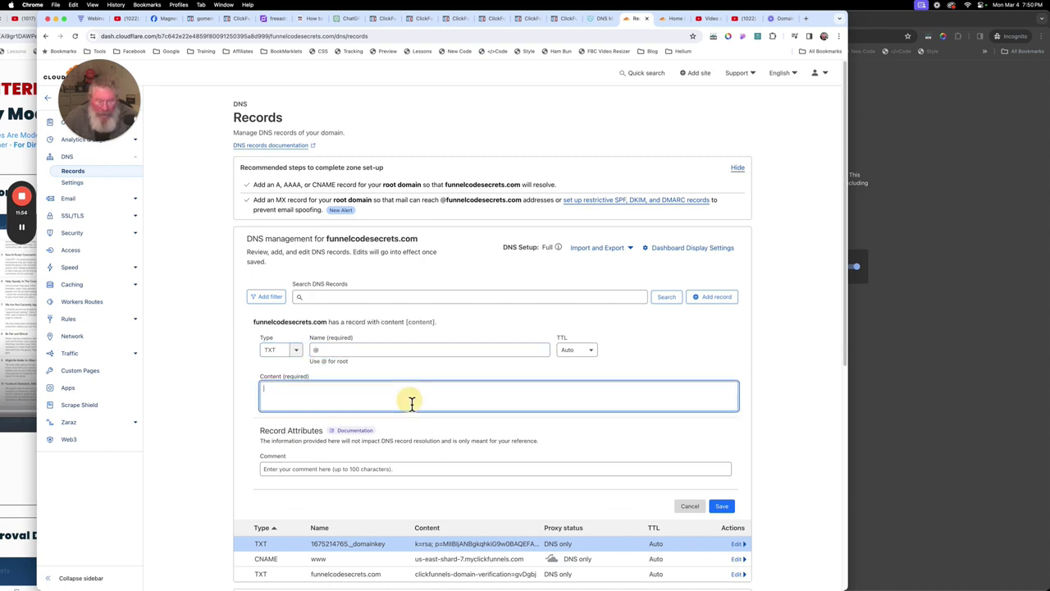
pyautogui.press('super+v')
pyautogui.click(726, 507)
# - Copy the _dmarc record's value from ClickFunnels and enter v=DMARC1; p=none; as the content of a new TXT record in Cloudflare
pyautogui.click(565, 23)
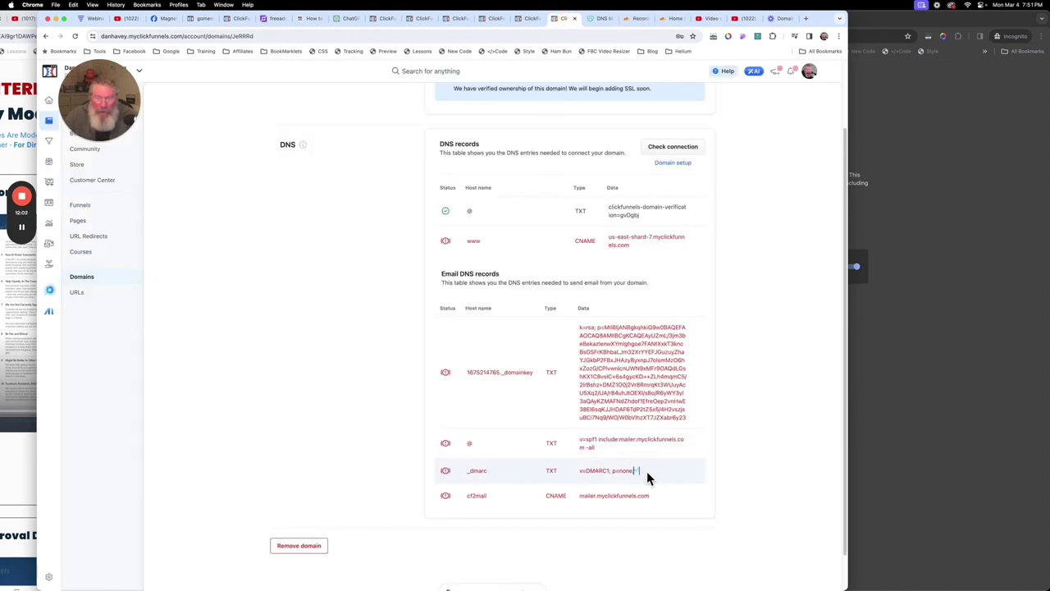
pyautogui.click(636, 18)
pyautogui.click(713, 273)
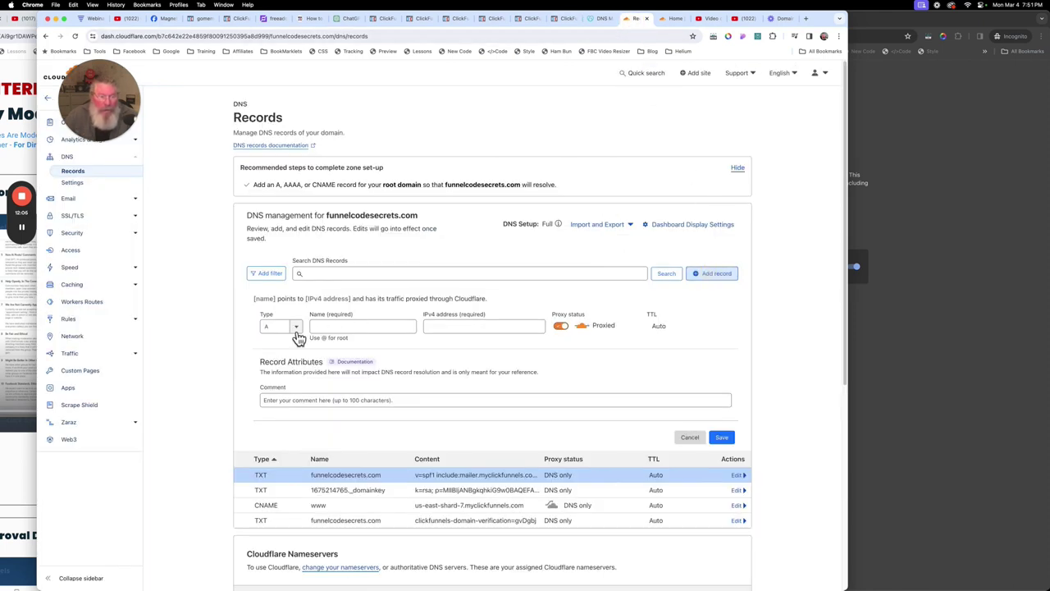
pyautogui.click(295, 329)
pyautogui.scroll(-5, 291, 385)
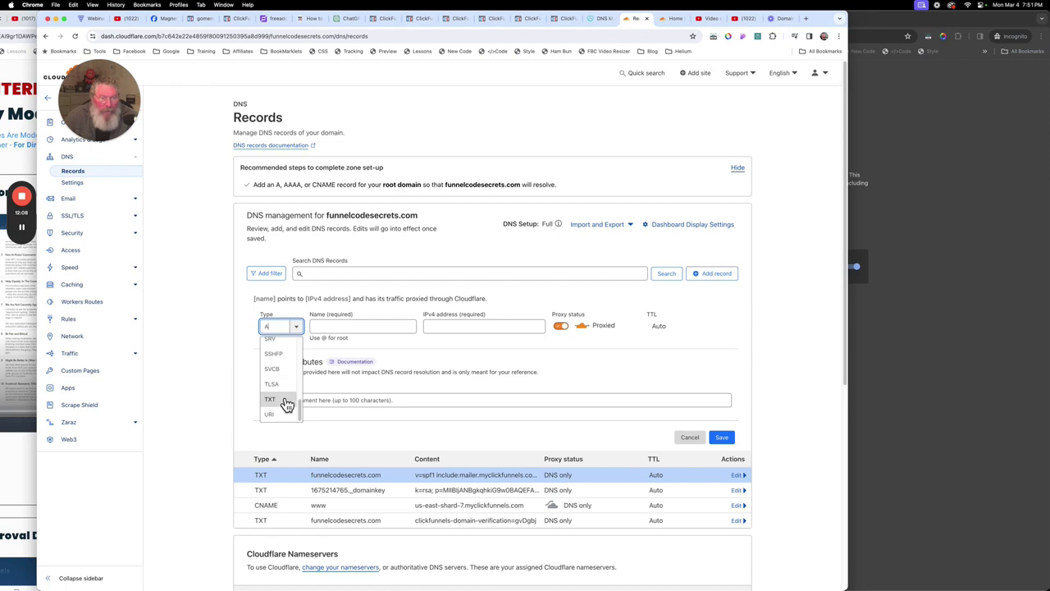
pyautogui.click(288, 403)
pyautogui.click(376, 372)
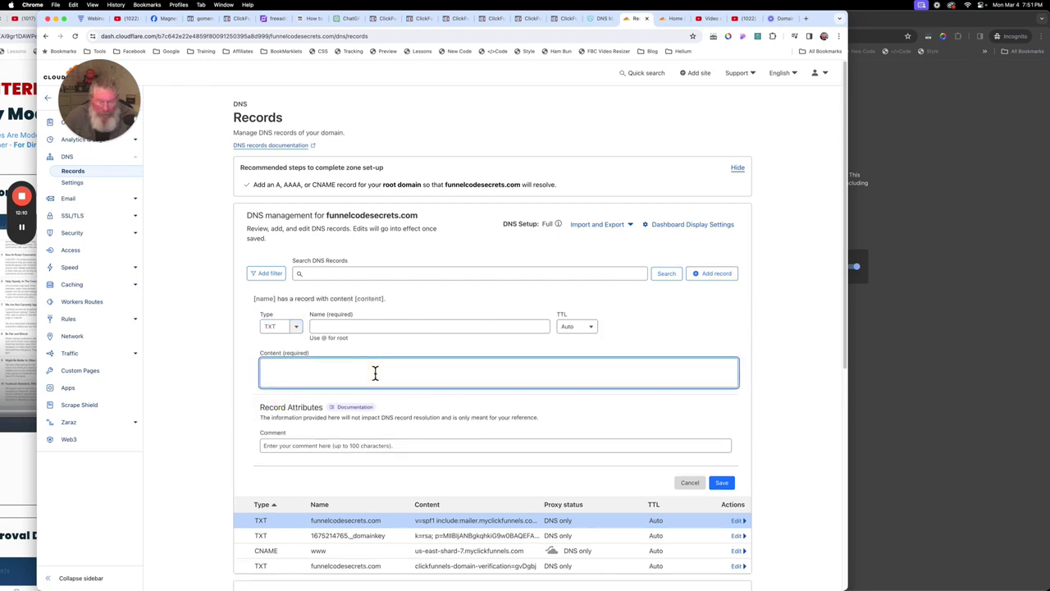
pyautogui.press('super+v')
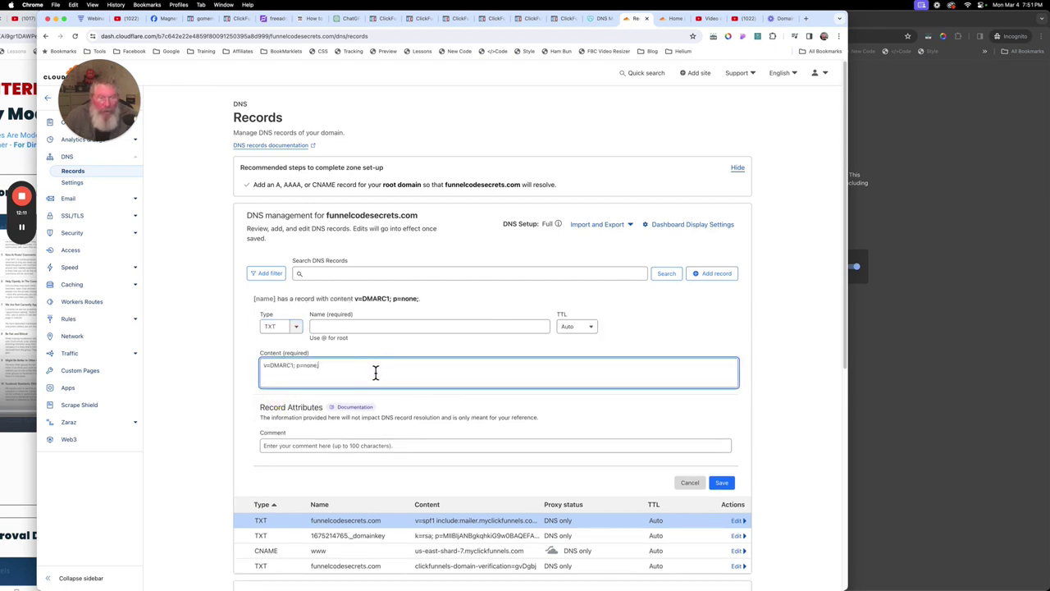
# - Copy the host name _dmarc from ClickFunnels, use it as the TXT record's name in Cloudflare, and save the record
pyautogui.click(562, 18)
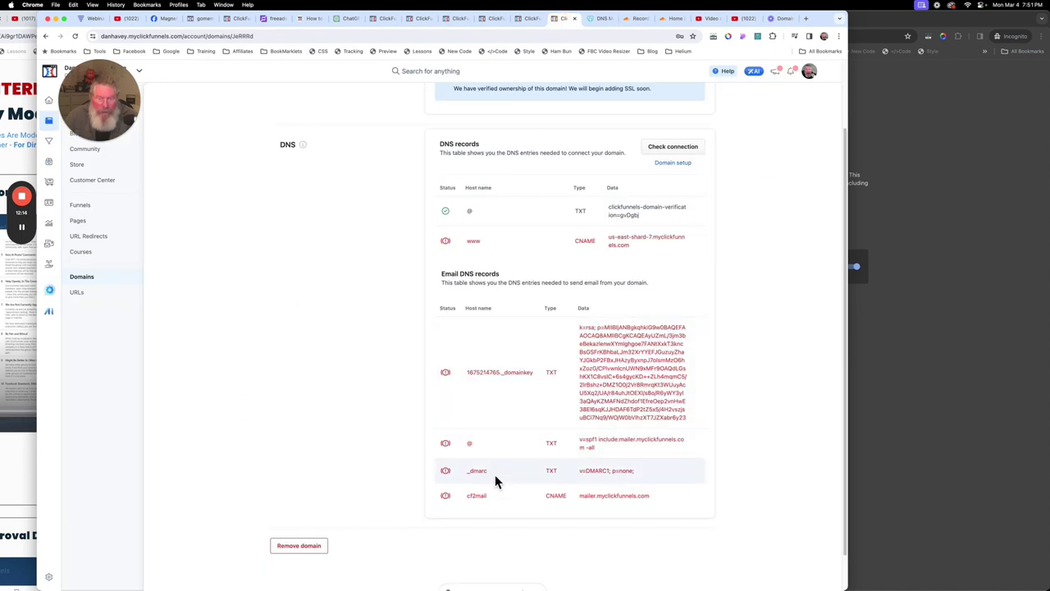
pyautogui.moveTo(486, 474); pyautogui.dragTo(467, 471)
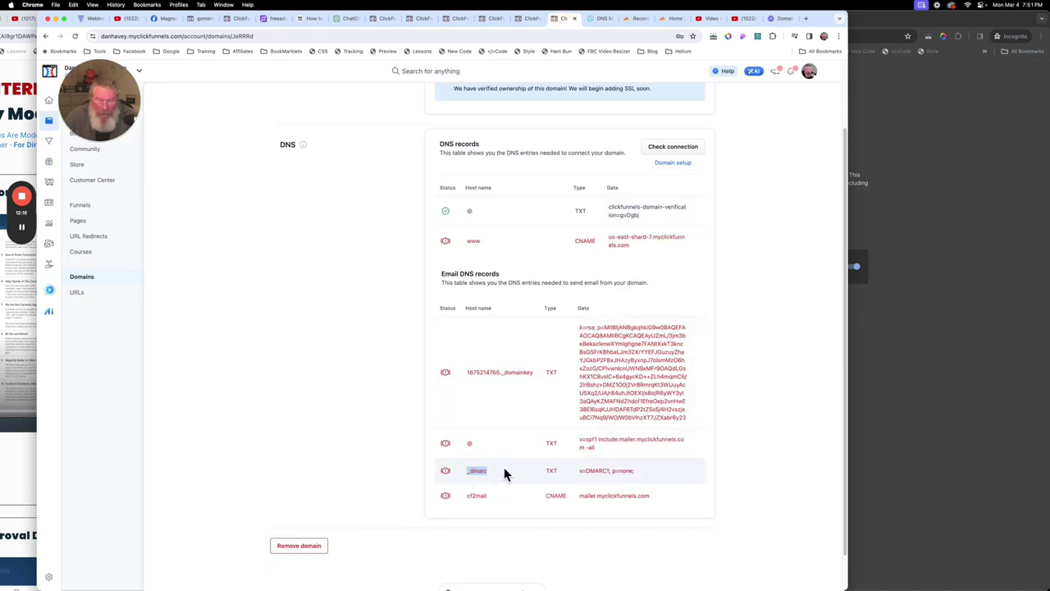
pyautogui.click(636, 18)
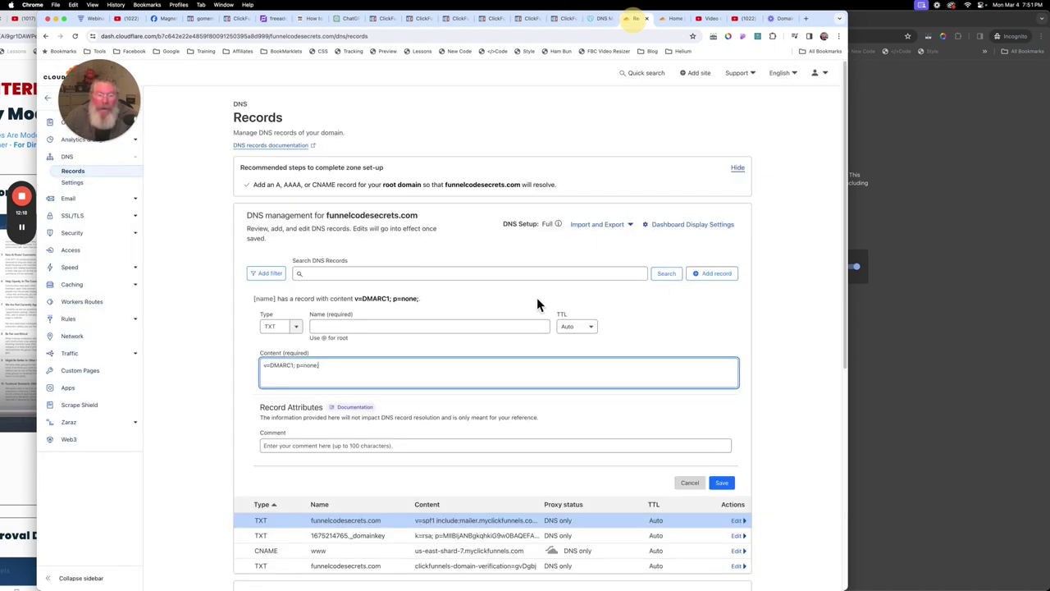
pyautogui.click(365, 326)
pyautogui.press('super+v')
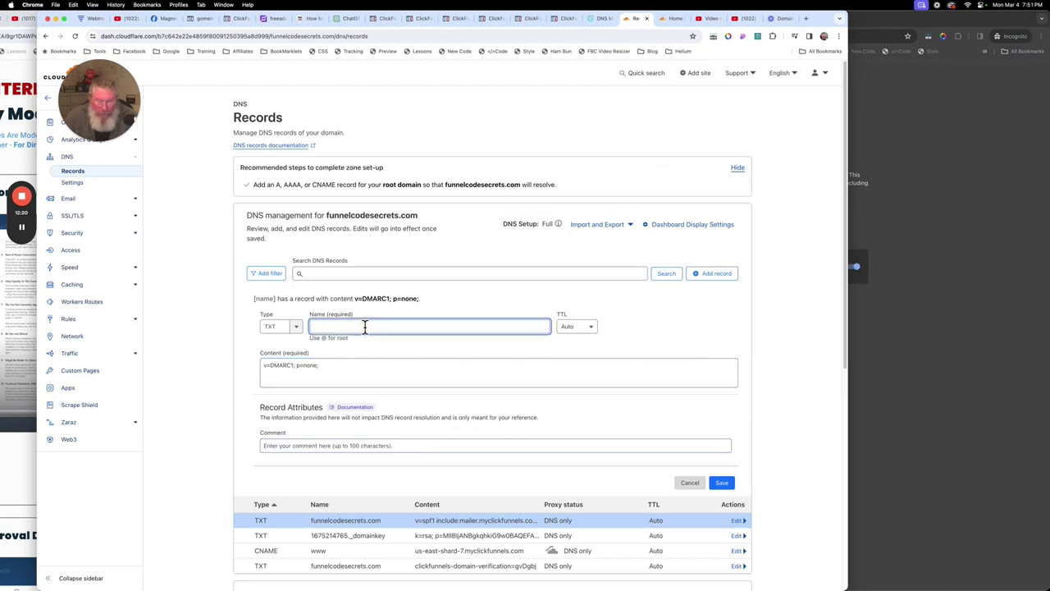
pyautogui.click(722, 484)
# - Copy the cf2mail record's value from ClickFunnels and set mailer.myclickfunnels.com as the target of a new CNAME record in Cloudflare
pyautogui.click(563, 19)
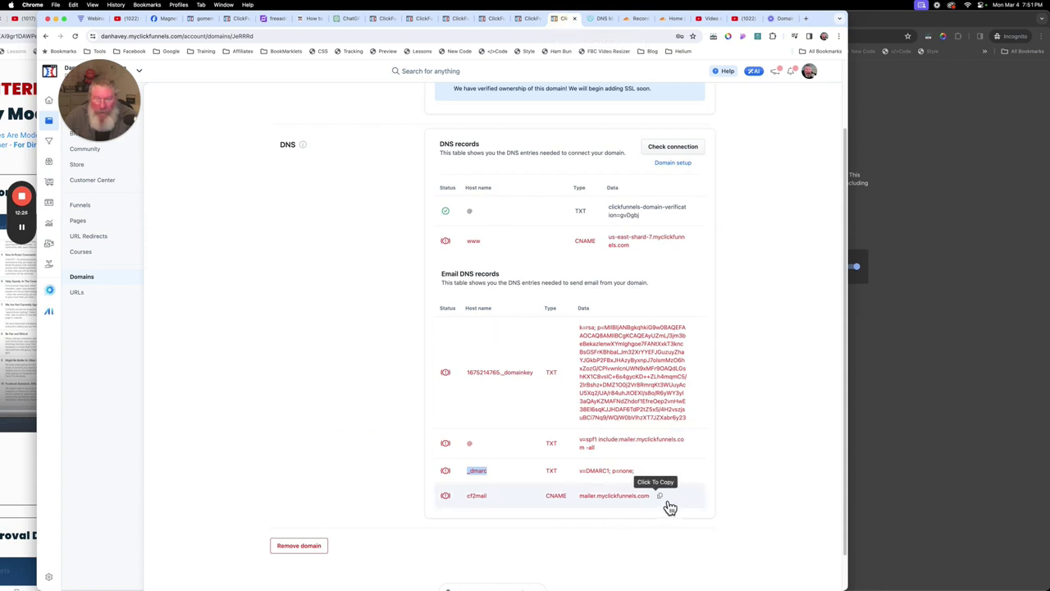
pyautogui.click(660, 496)
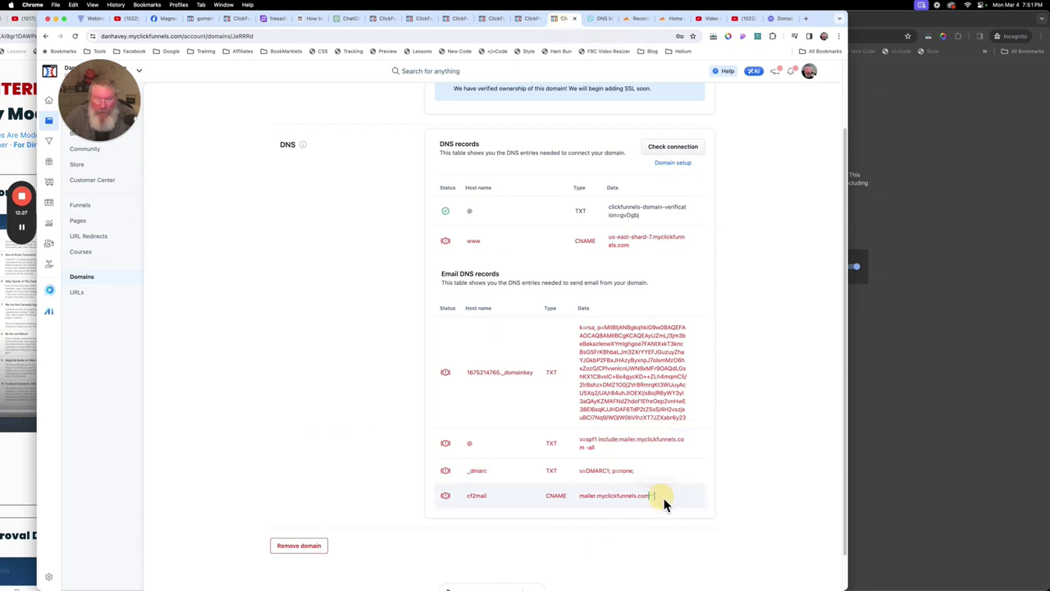
pyautogui.click(633, 19)
pyautogui.click(714, 273)
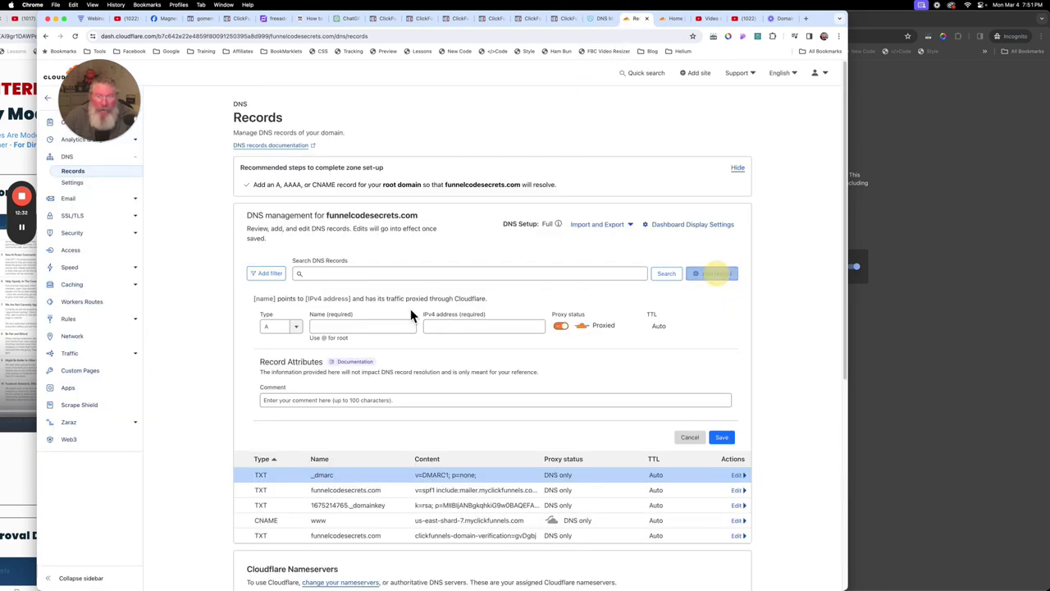
pyautogui.click(295, 328)
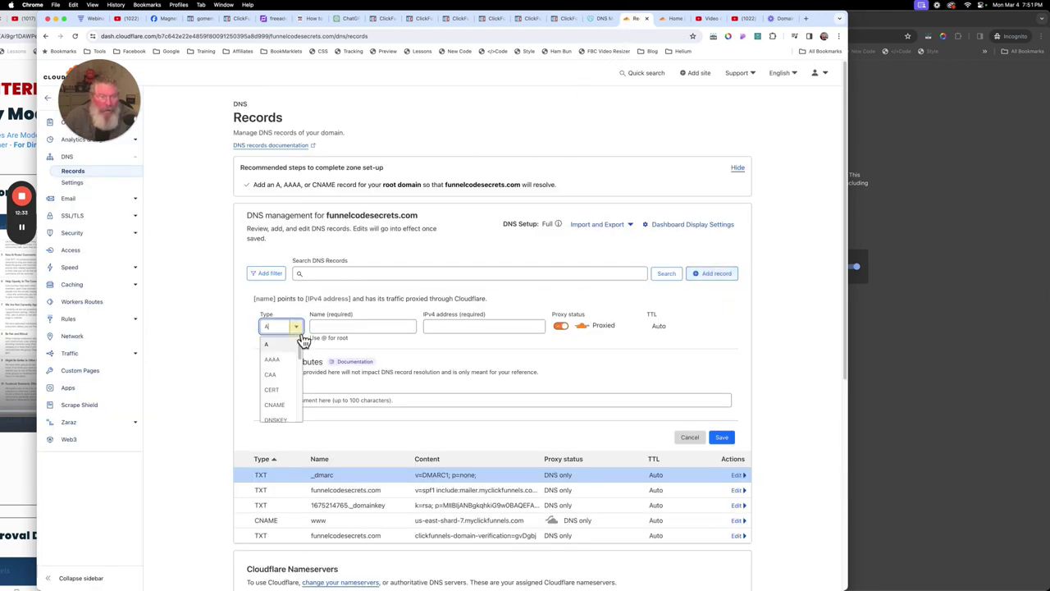
pyautogui.click(276, 405)
pyautogui.click(449, 327)
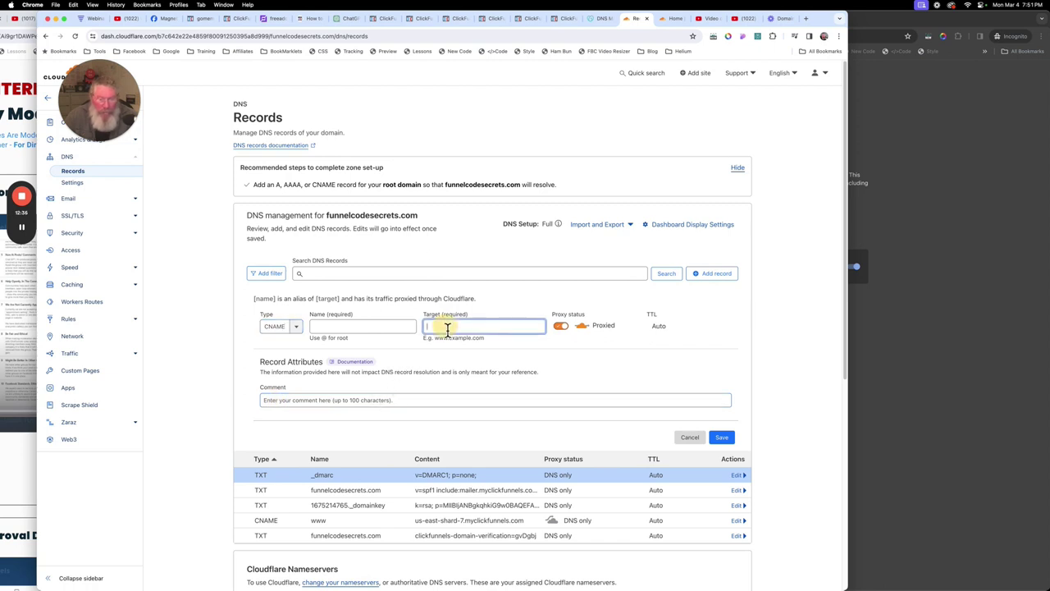
pyautogui.press('super+v')
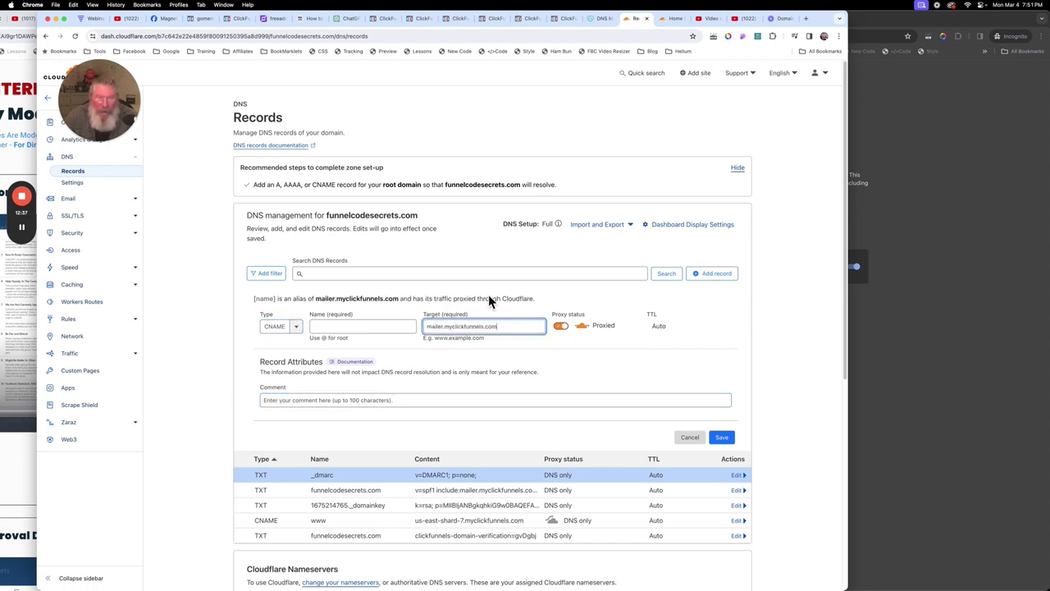
# - Copy the host name cf2mail from ClickFunnels, use it as the CNAME record's name in Cloudflare, turn off its proxy, and save the record
pyautogui.click(566, 19)
pyautogui.moveTo(475, 498); pyautogui.dragTo(468, 498)
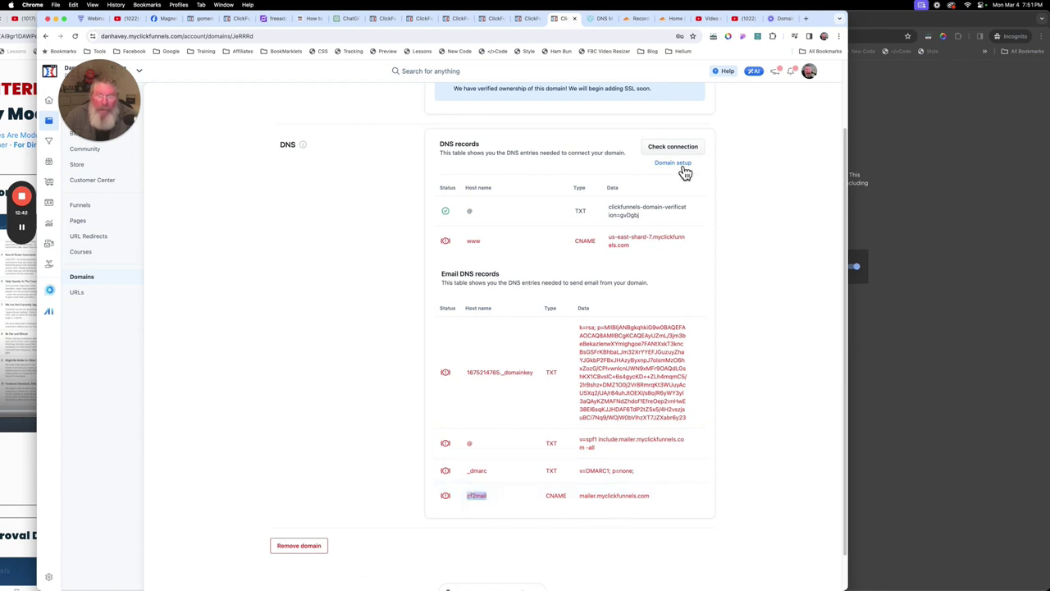
pyautogui.click(637, 18)
pyautogui.click(345, 329)
pyautogui.hotkey('ctrl', 'v')
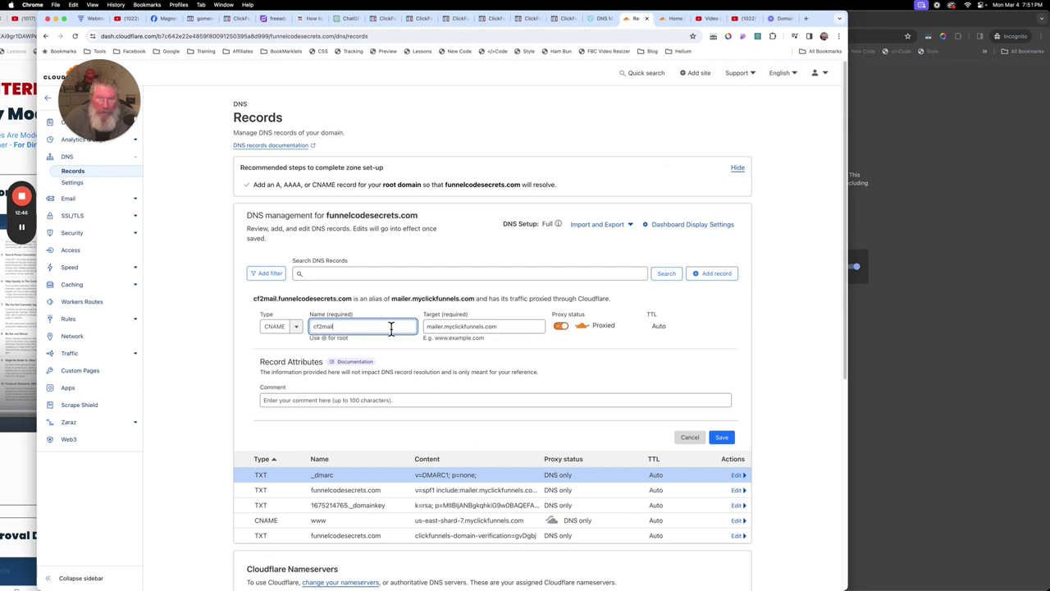
pyautogui.click(564, 332)
pyautogui.click(722, 440)
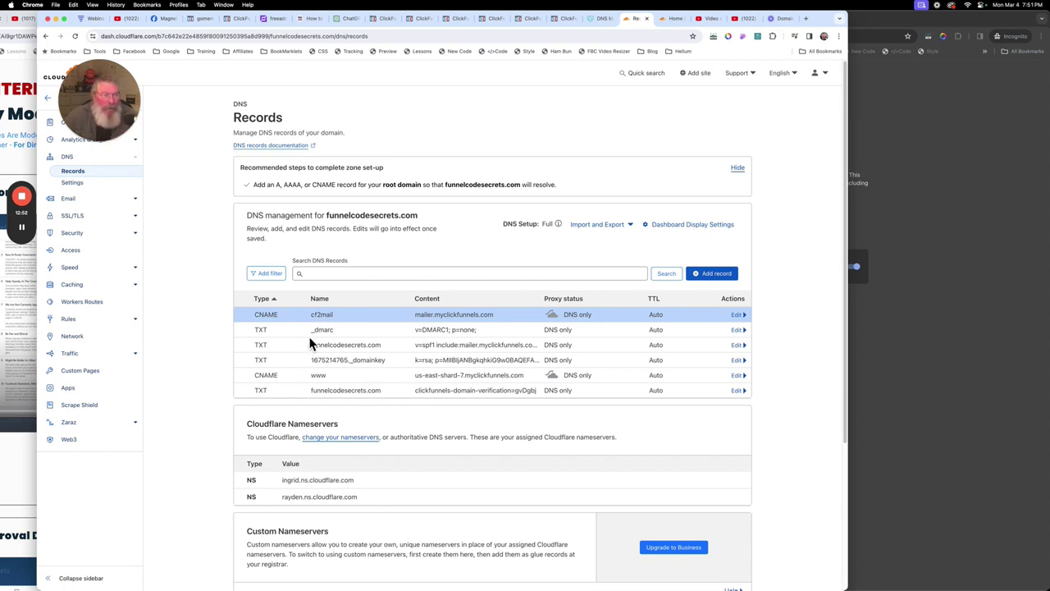
# - Reload the Cloudflare DNS records, switch to ClickFunnels, and recheck the domain's connection until its record statuses update
pyautogui.click(76, 36)
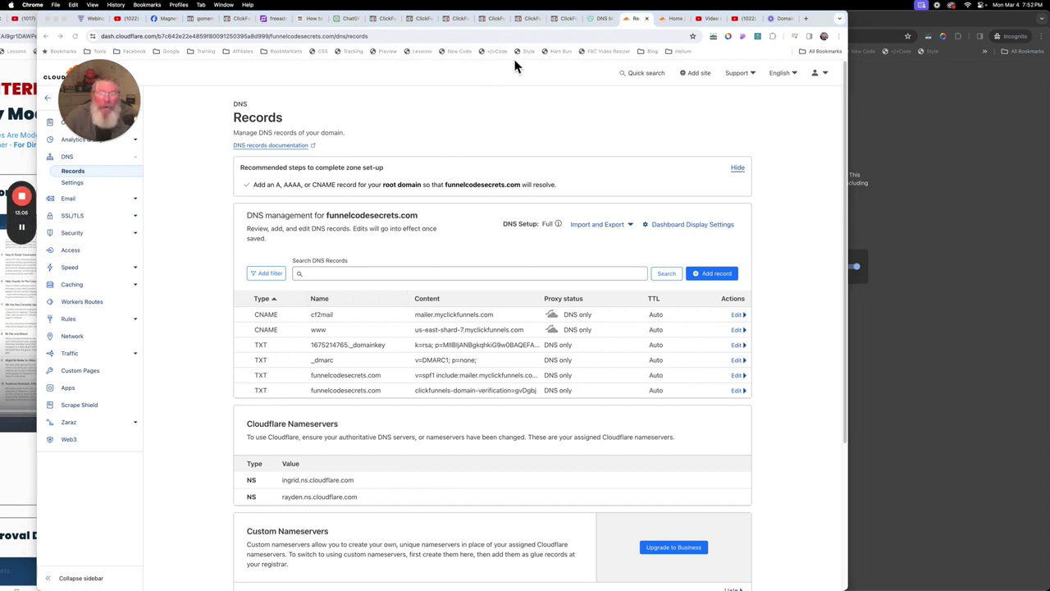
pyautogui.click(564, 19)
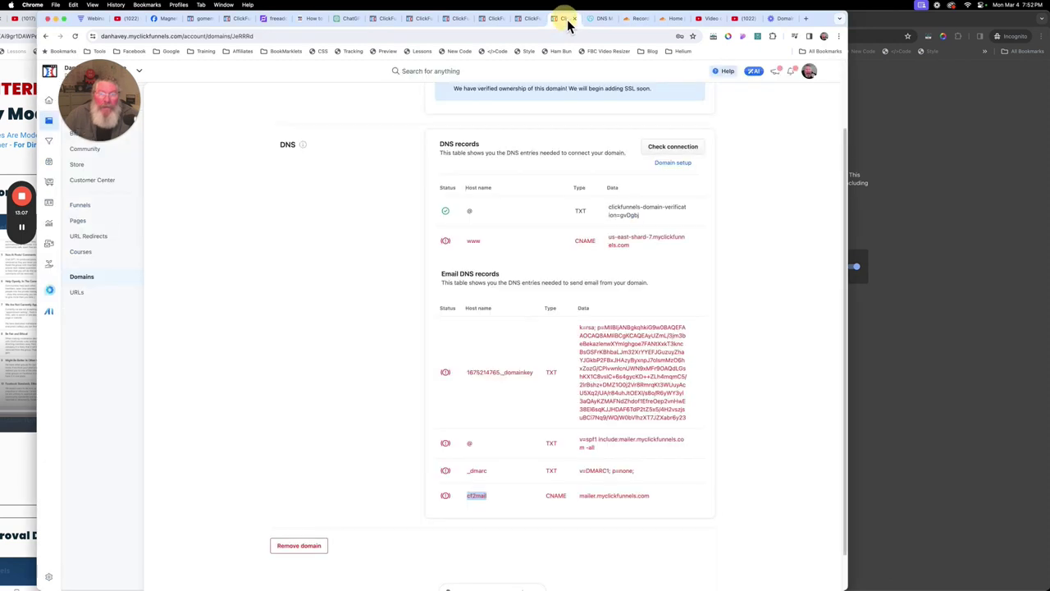
pyautogui.click(680, 155)
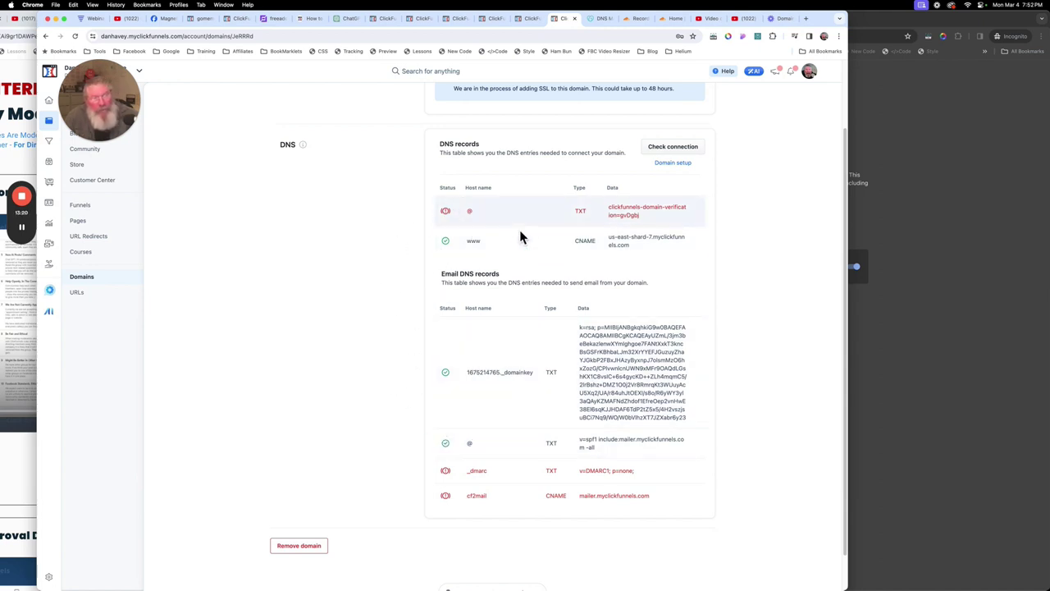
pyautogui.click(657, 151)
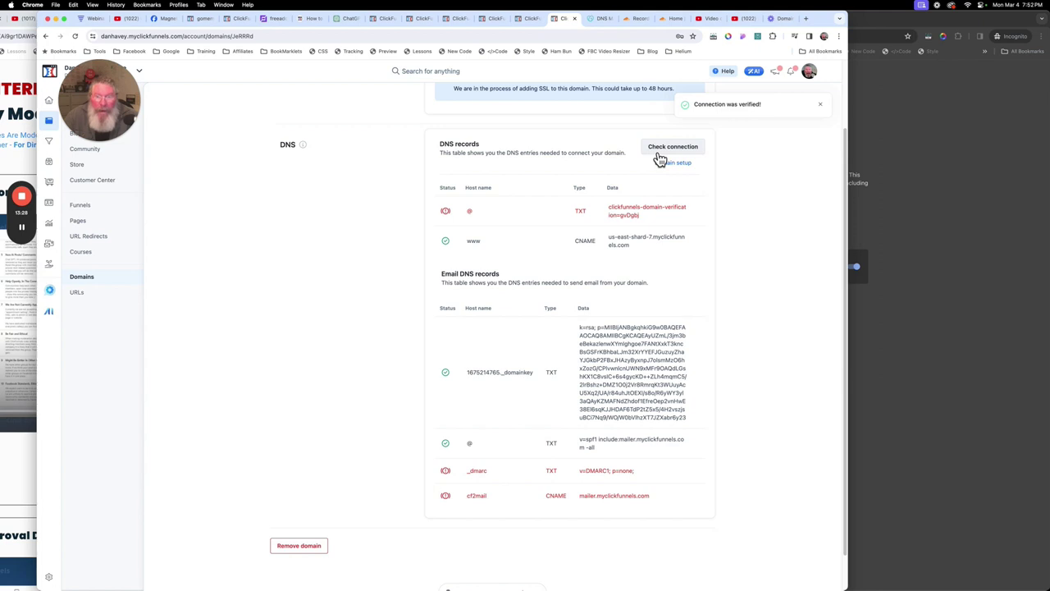
pyautogui.click(663, 149)
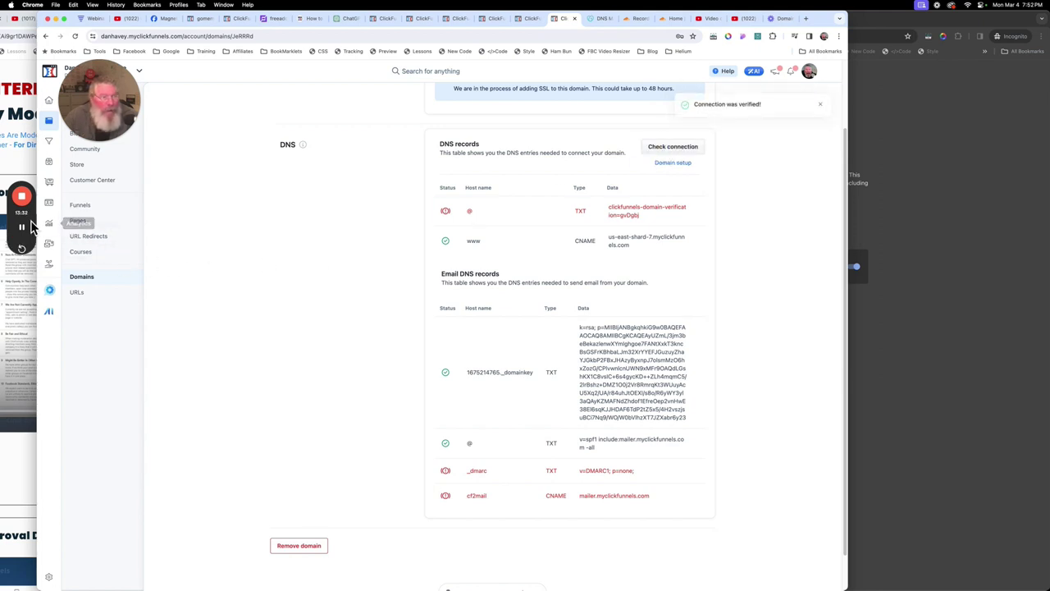
pyautogui.moveTo(23, 234)
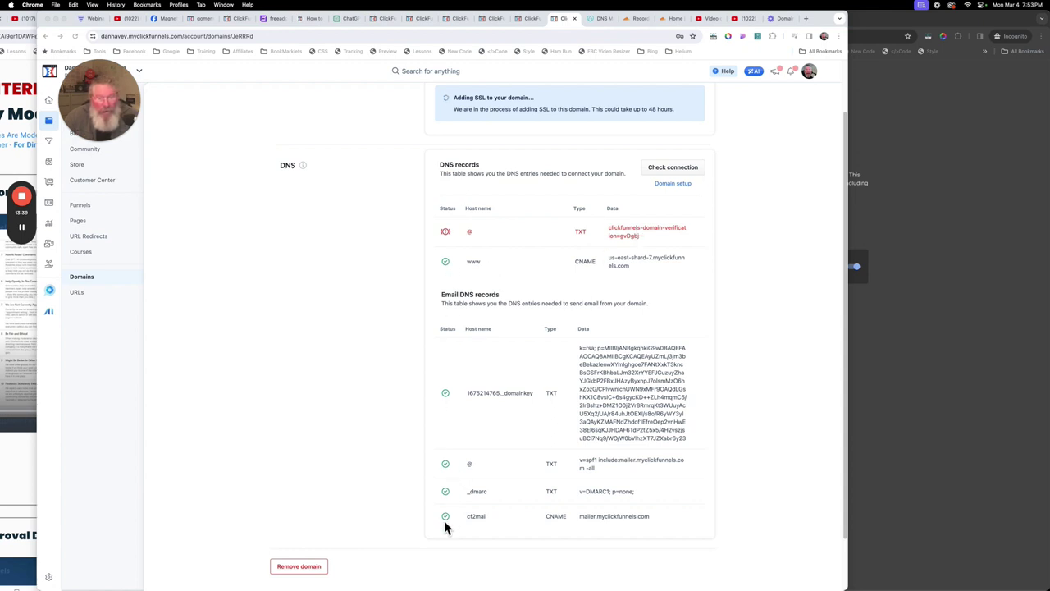
pyautogui.scroll(2, 541, 365)
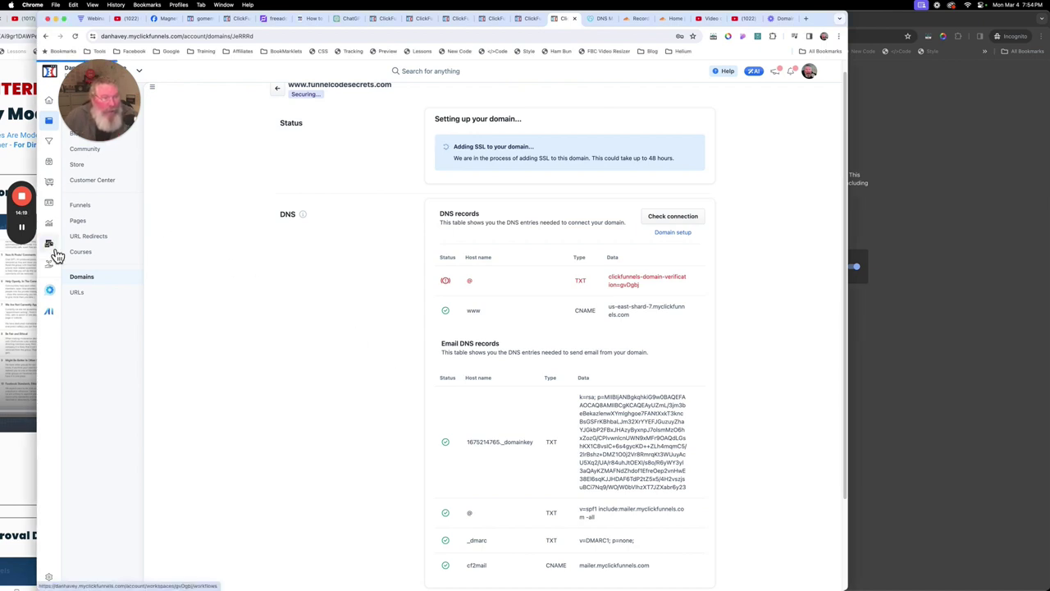
# - Open the email domains in the ClickFunnels marketing settings and recheck the DNS status of funnelcodesecrets.com
pyautogui.click(56, 256)
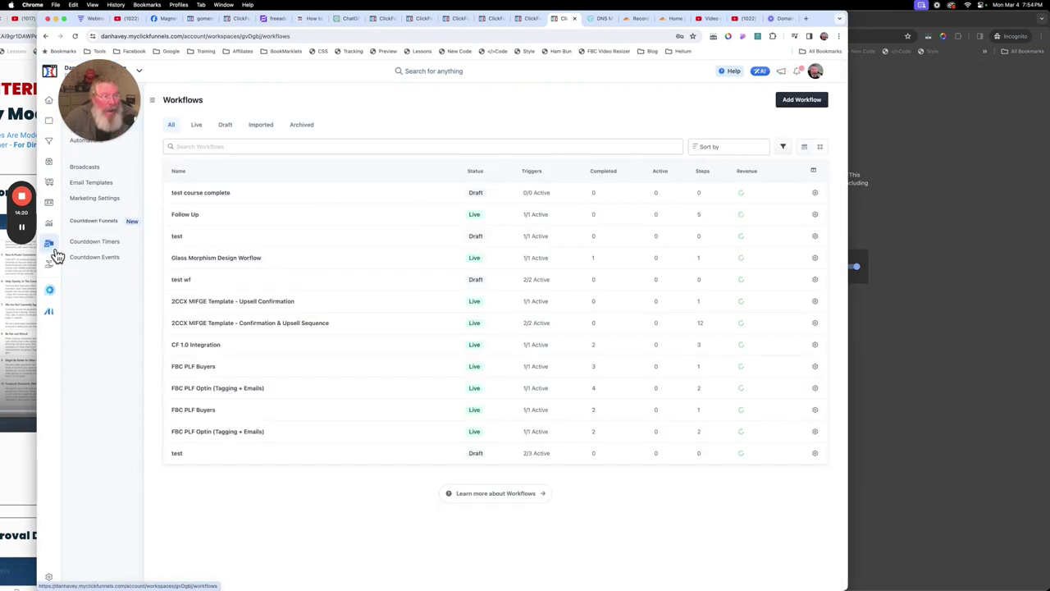
pyautogui.click(105, 203)
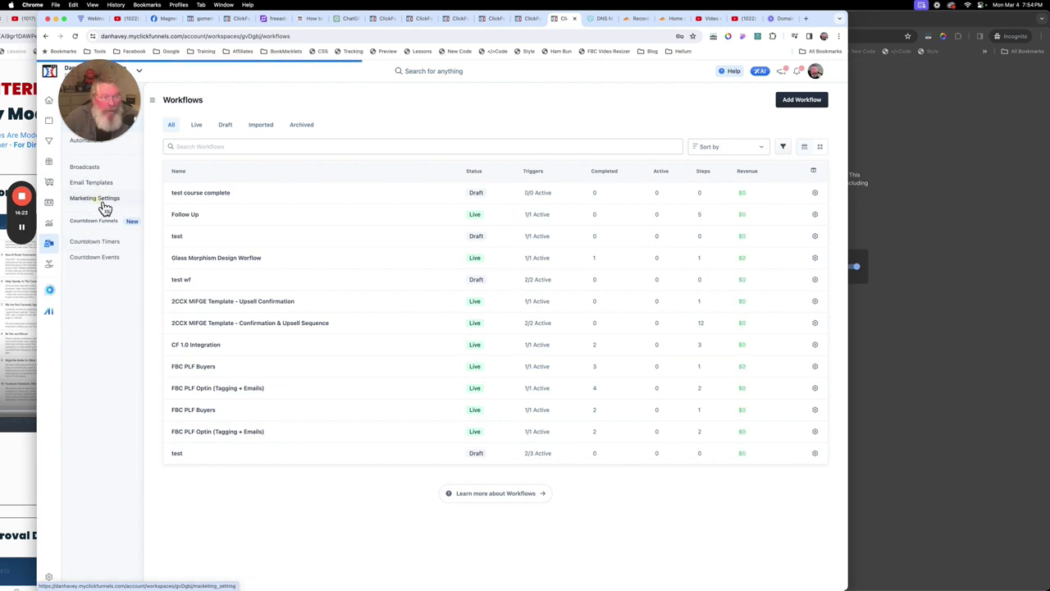
pyautogui.click(352, 189)
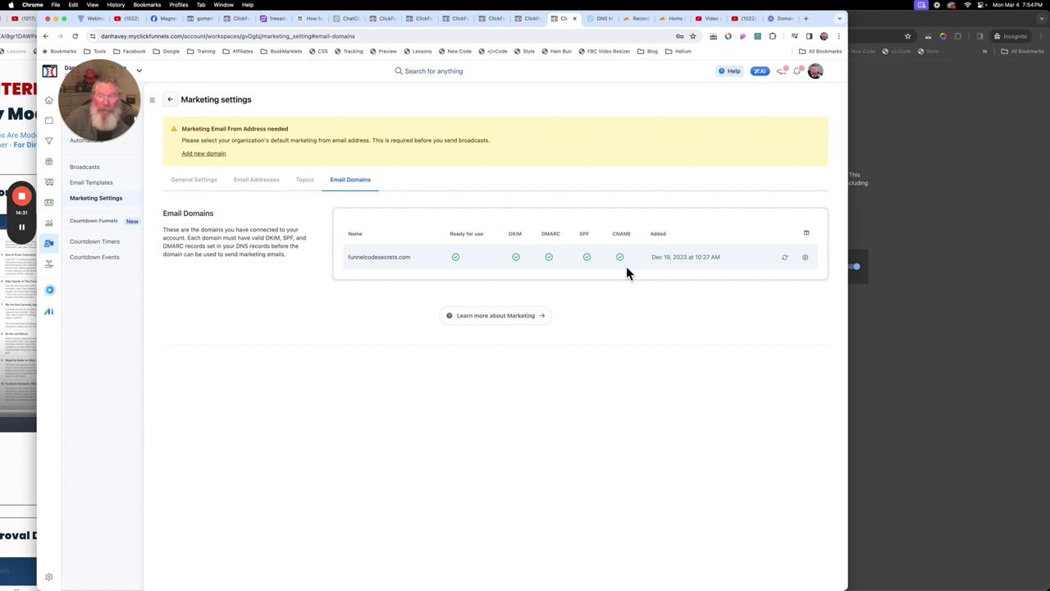
pyautogui.click(791, 265)
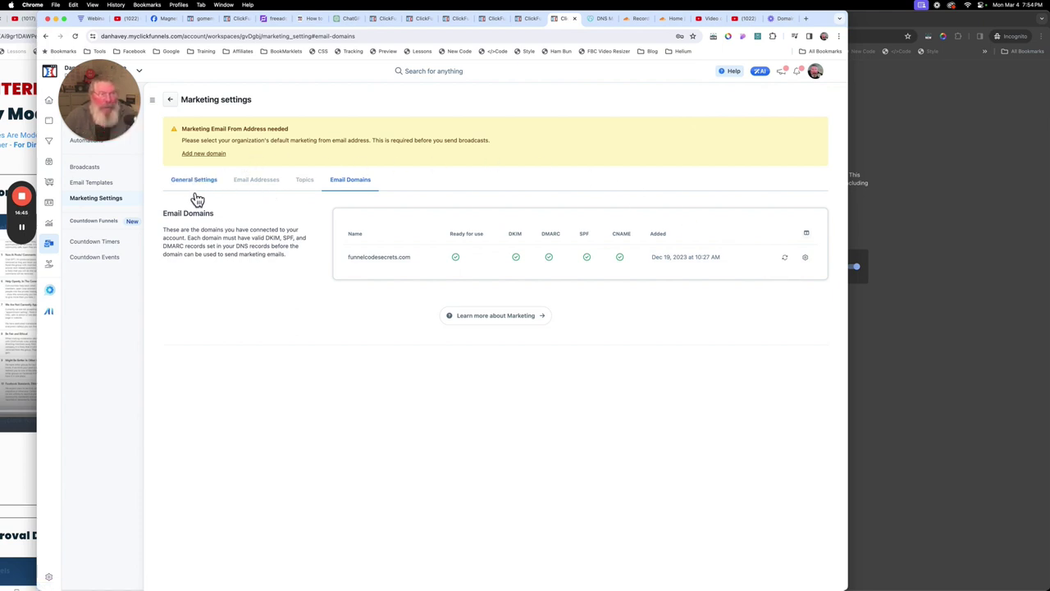
pyautogui.click(53, 126)
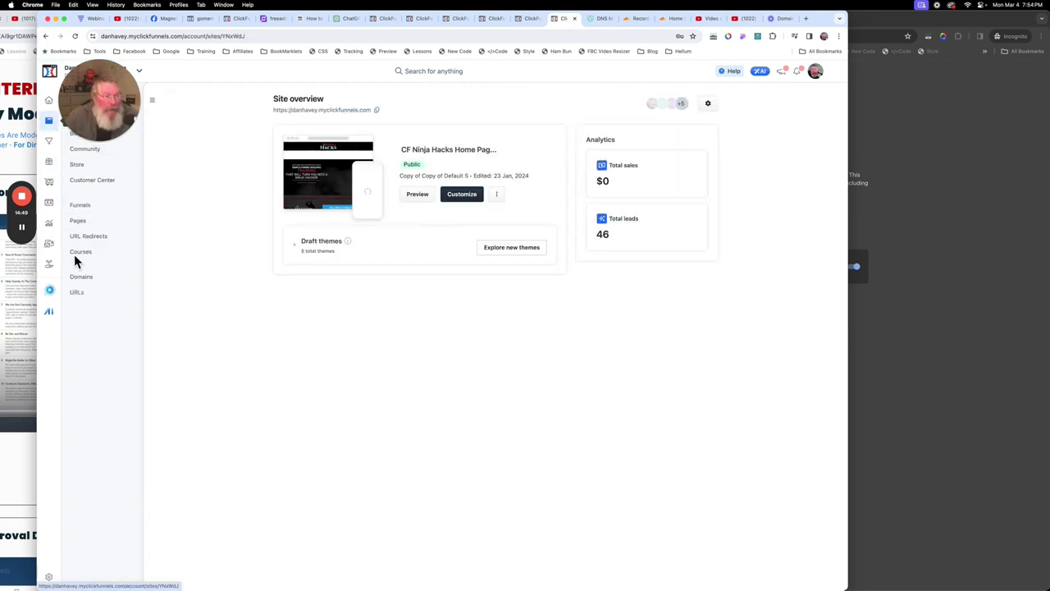
pyautogui.click(87, 287)
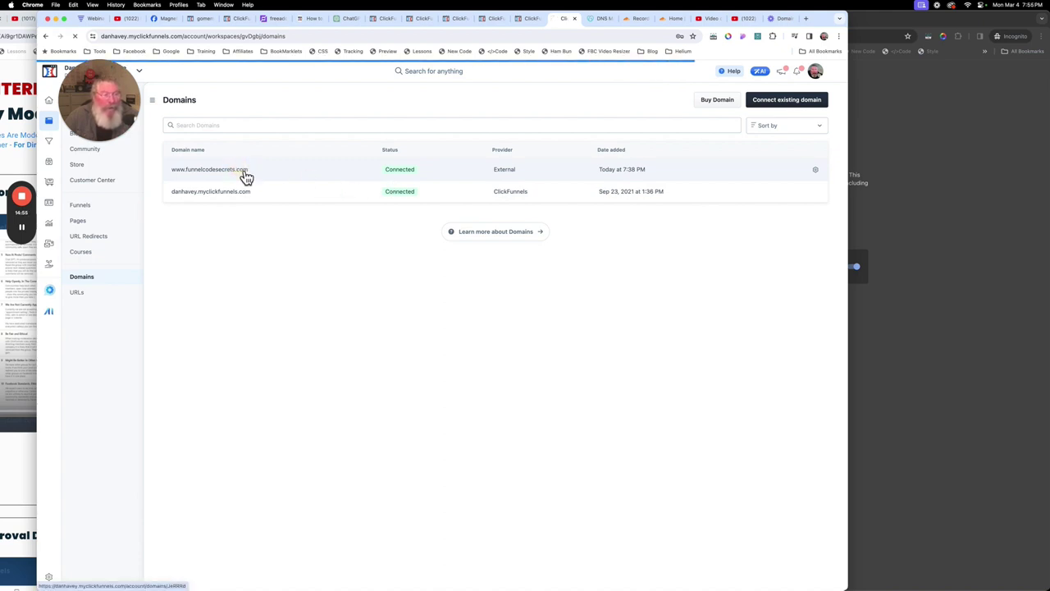
pyautogui.click(242, 174)
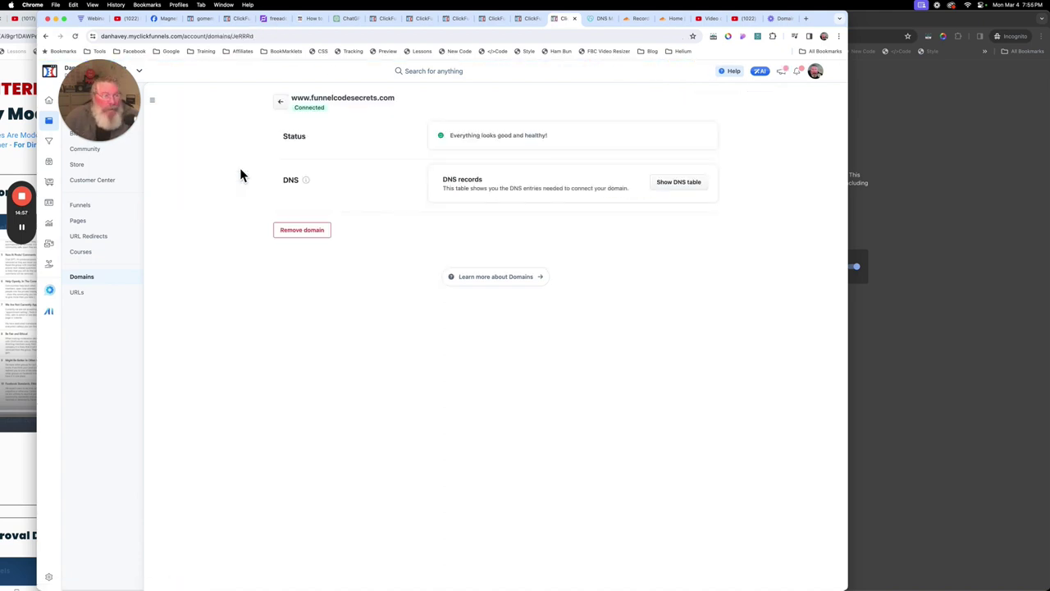
pyautogui.click(682, 184)
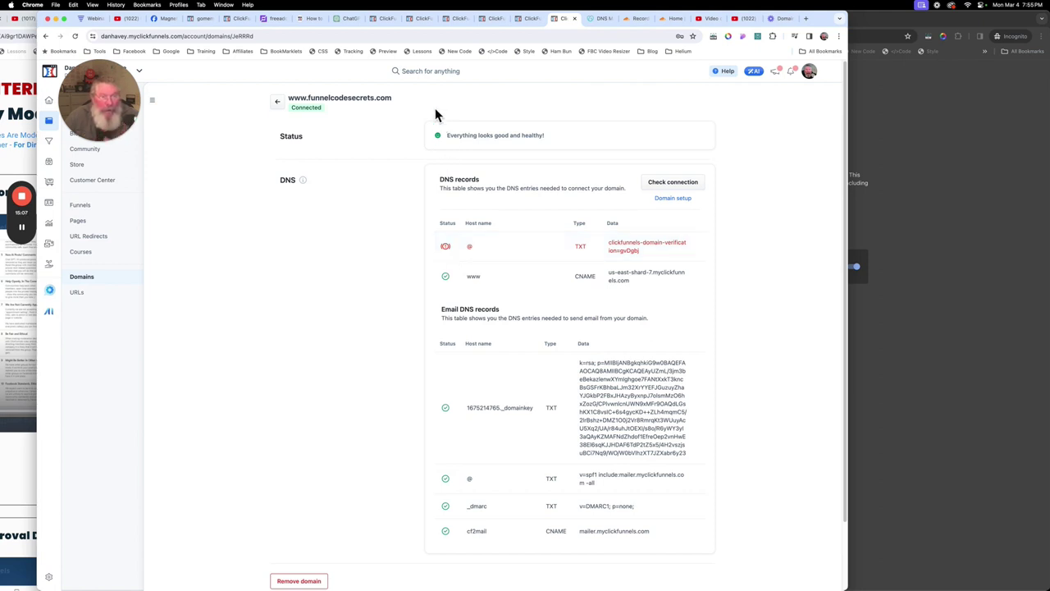
pyautogui.moveTo(396, 99); pyautogui.dragTo(293, 101)
pyautogui.press('super+c')
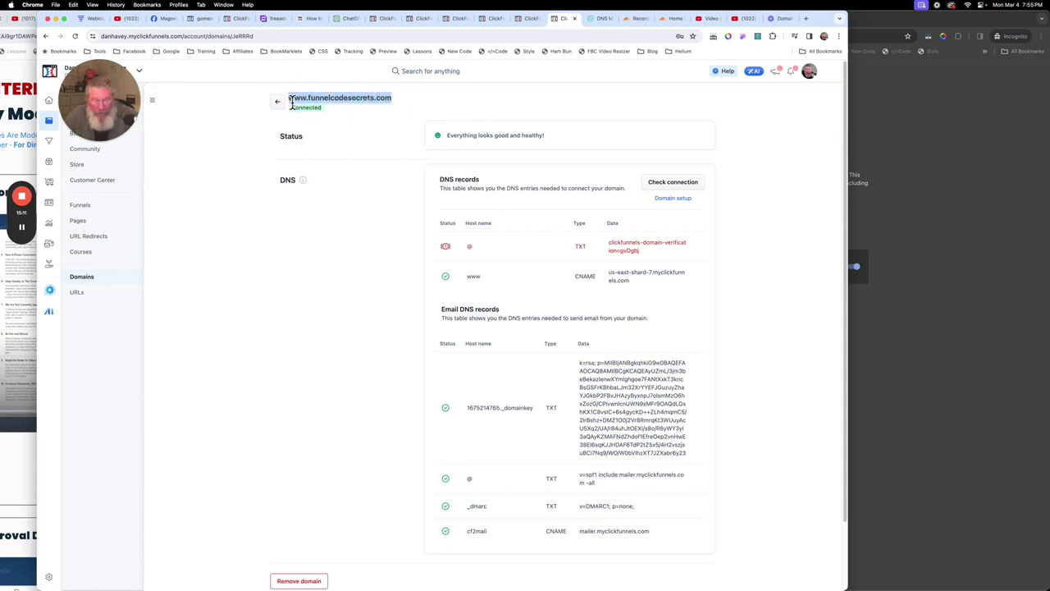
pyautogui.click(906, 156)
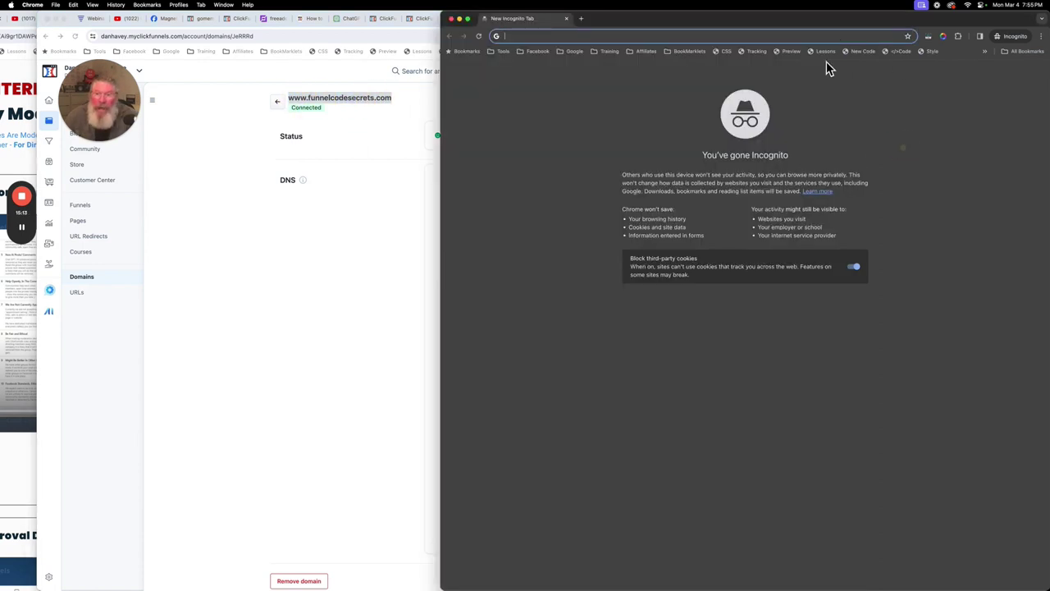
pyautogui.click(775, 36)
pyautogui.press('super+v')
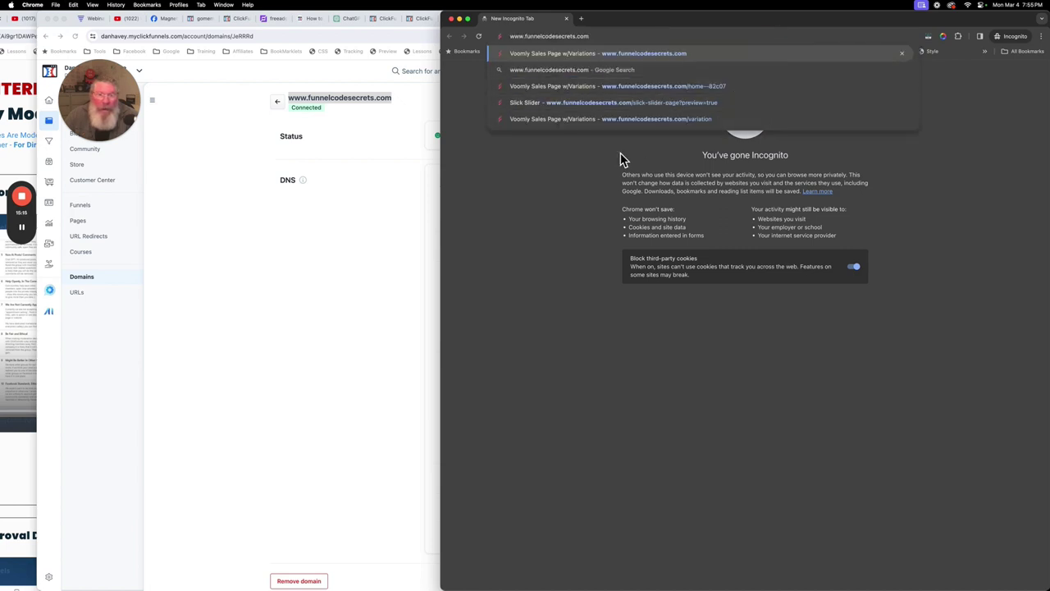
pyautogui.press('Return')
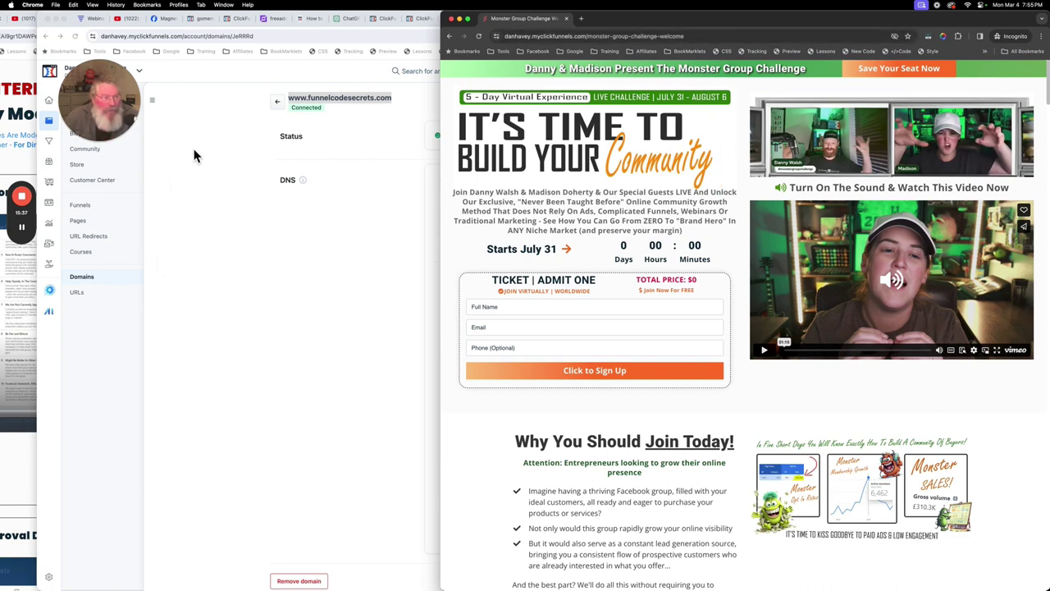
pyautogui.moveTo(115, 110); pyautogui.dragTo(184, 107)
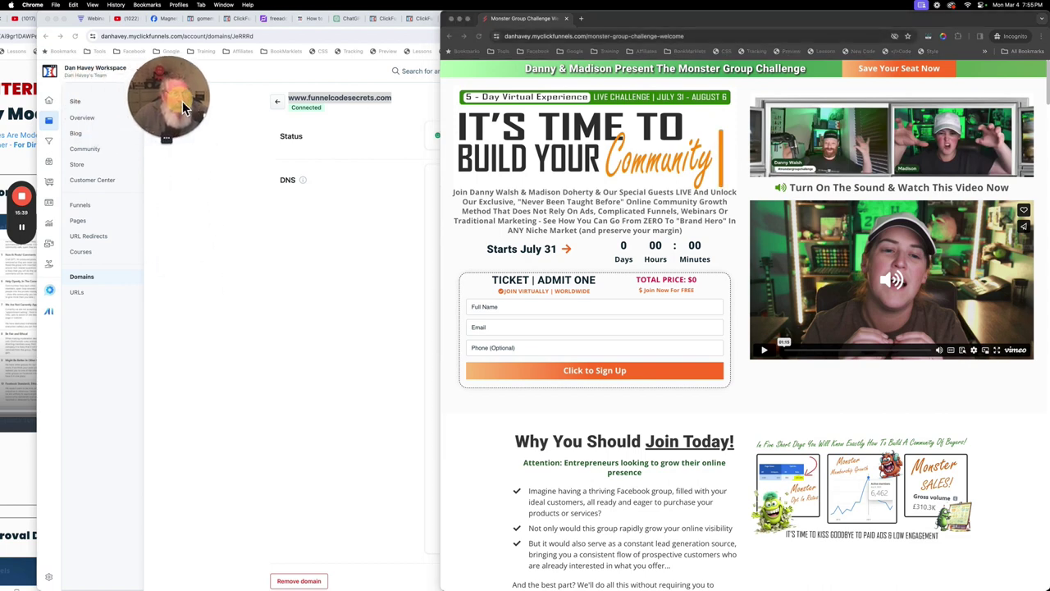
pyautogui.click(52, 123)
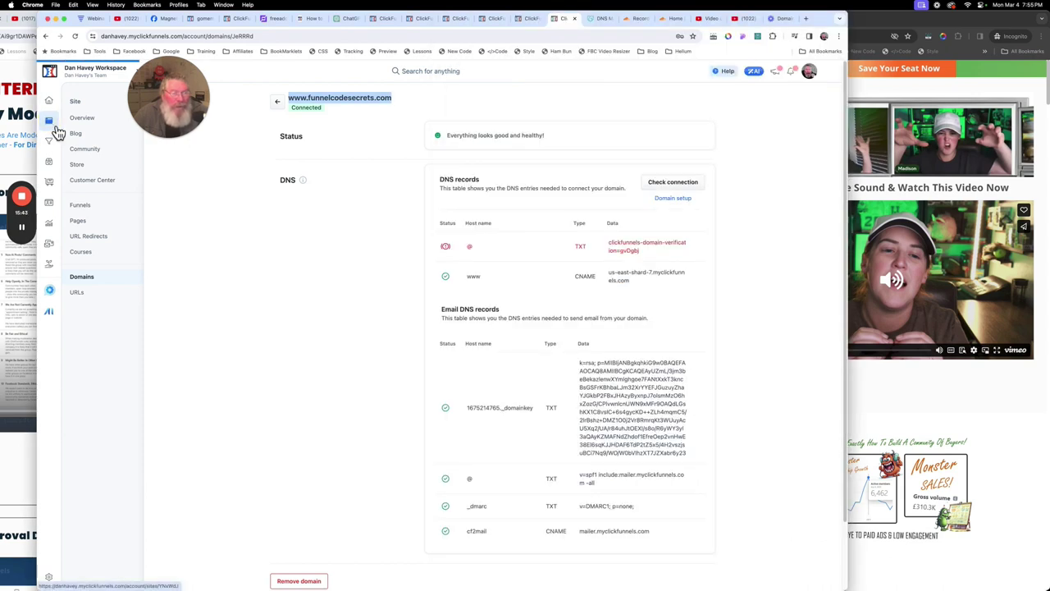
pyautogui.click(58, 130)
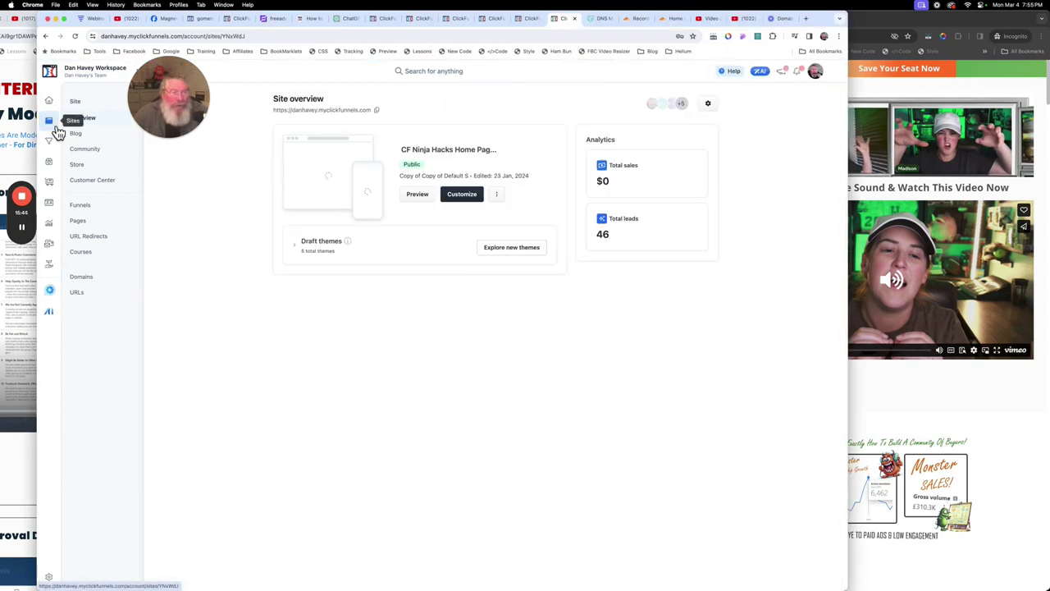
pyautogui.click(498, 197)
pyautogui.click(469, 230)
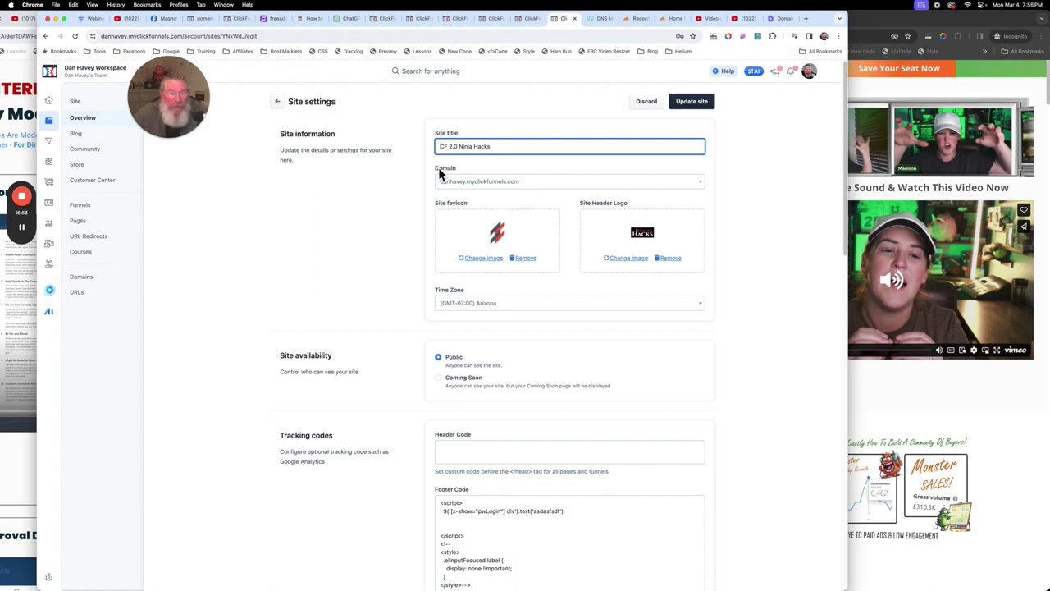
pyautogui.click(538, 188)
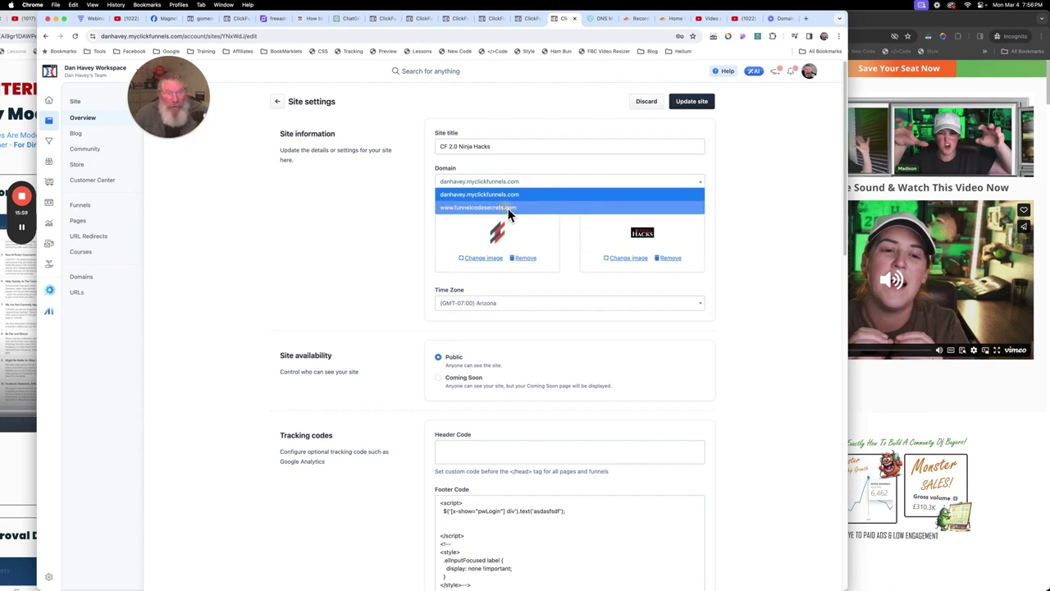
pyautogui.click(509, 208)
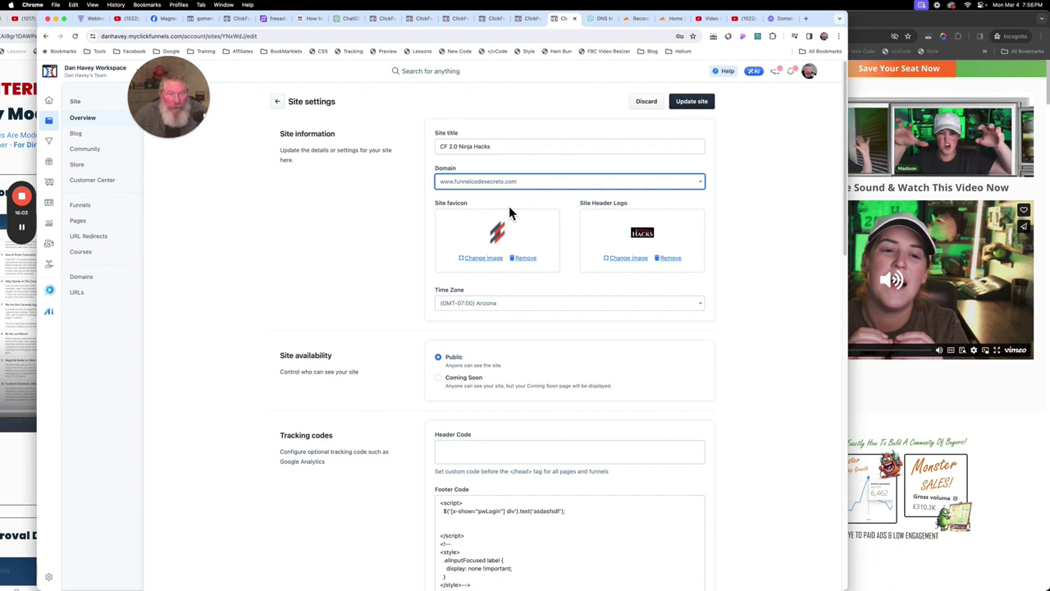
pyautogui.click(687, 105)
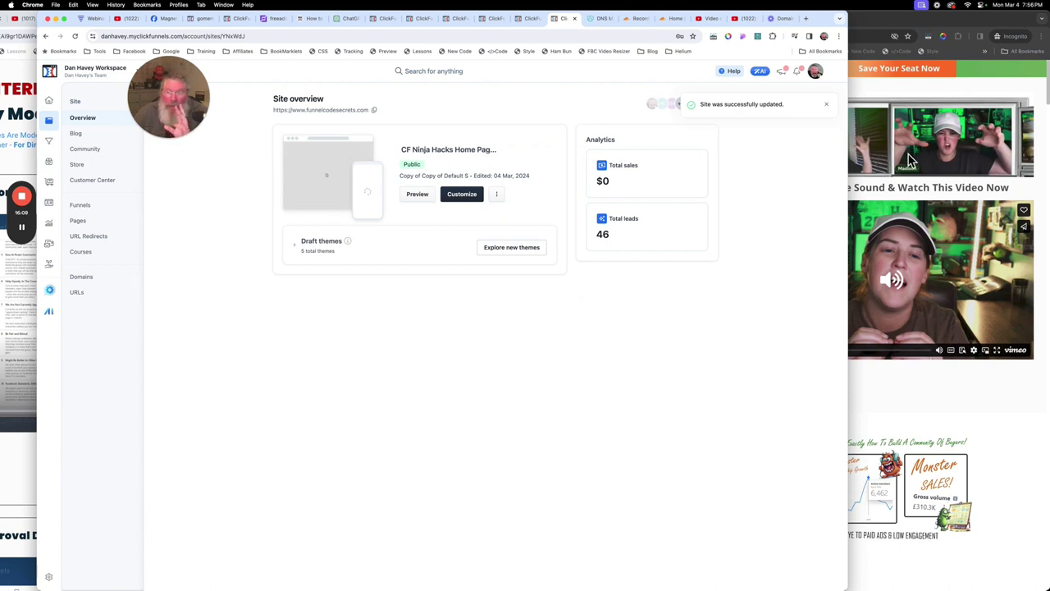
pyautogui.moveTo(24, 235)
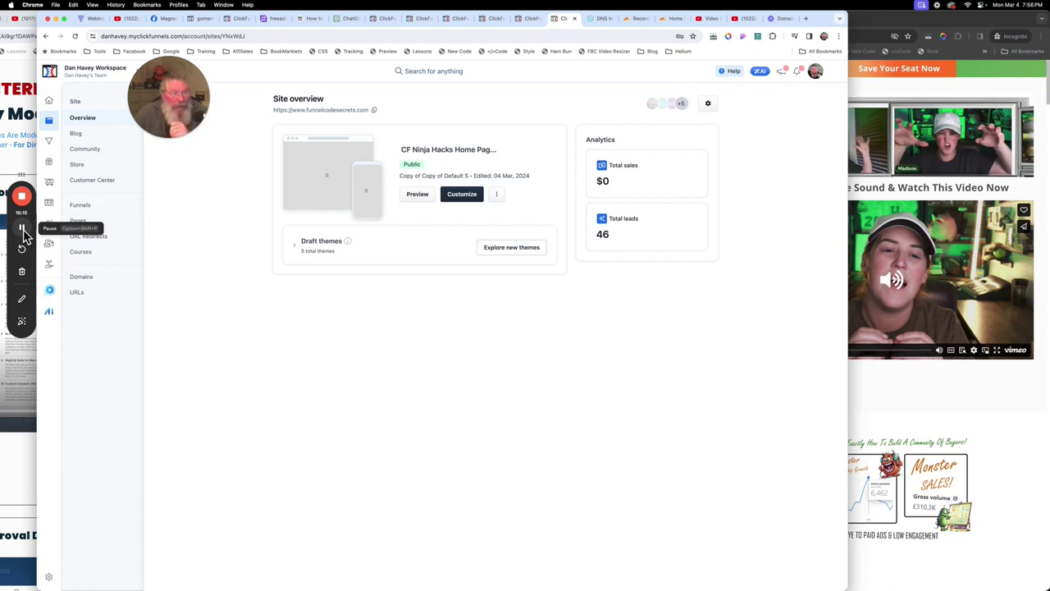
pyautogui.click(24, 235)
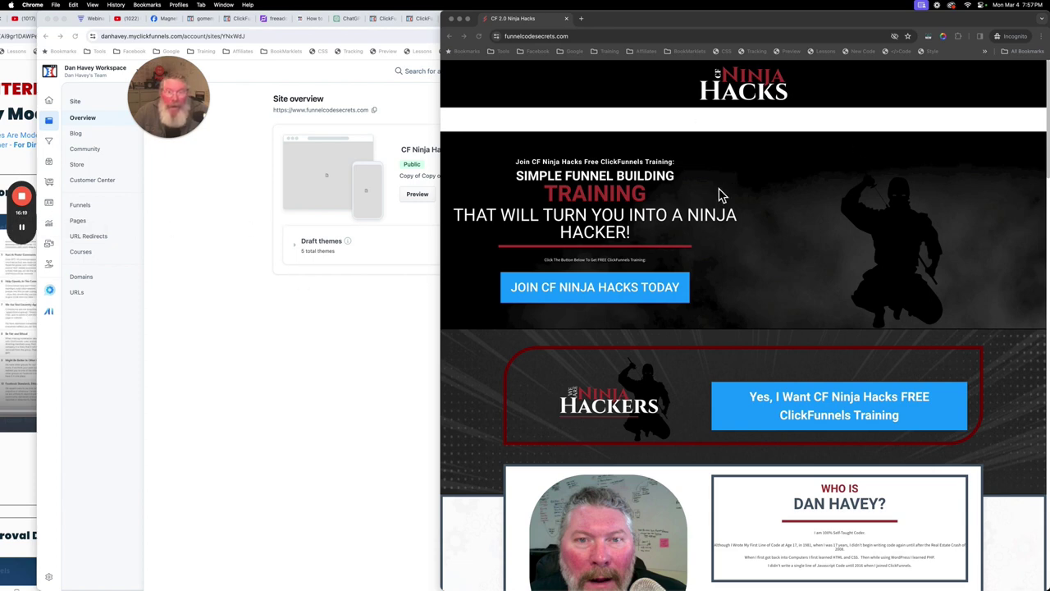
# - Review the domain in the ClickFunnels site settings and check the live site's full address in the incognito window
pyautogui.click(227, 183)
pyautogui.click(500, 197)
pyautogui.click(472, 203)
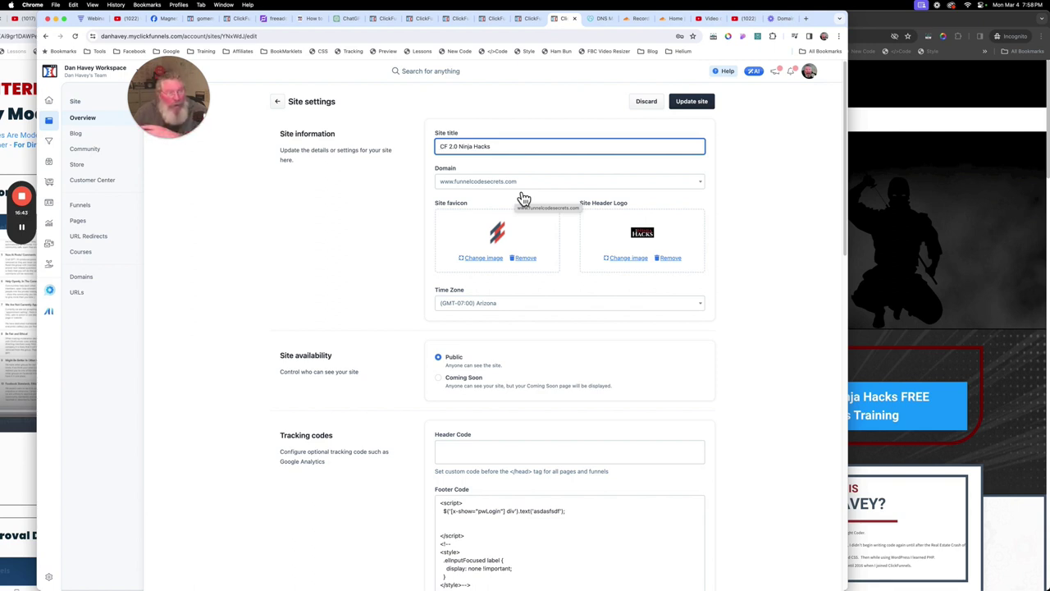
pyautogui.click(369, 206)
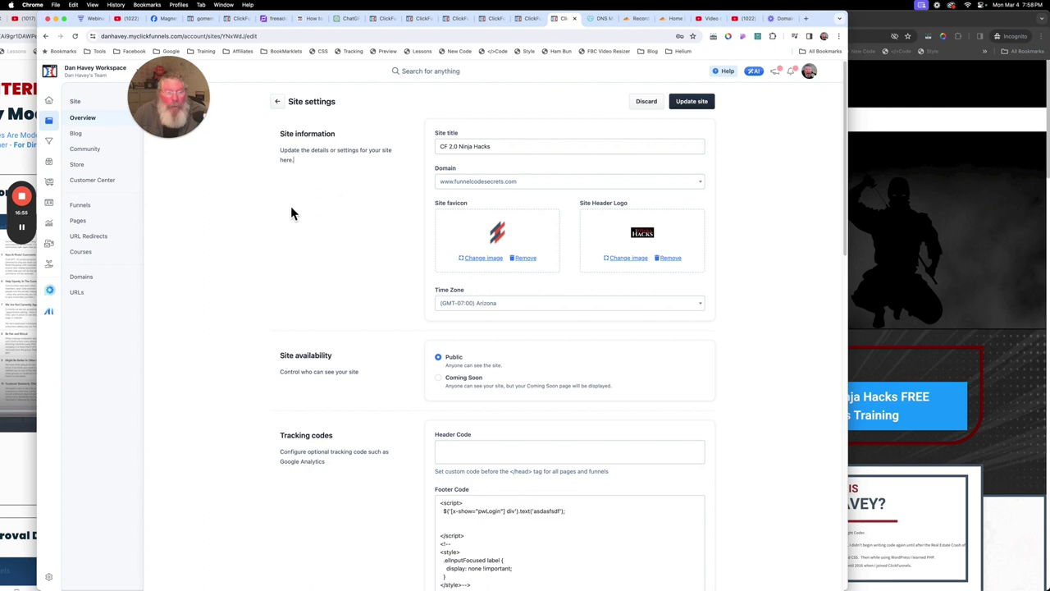
pyautogui.click(874, 219)
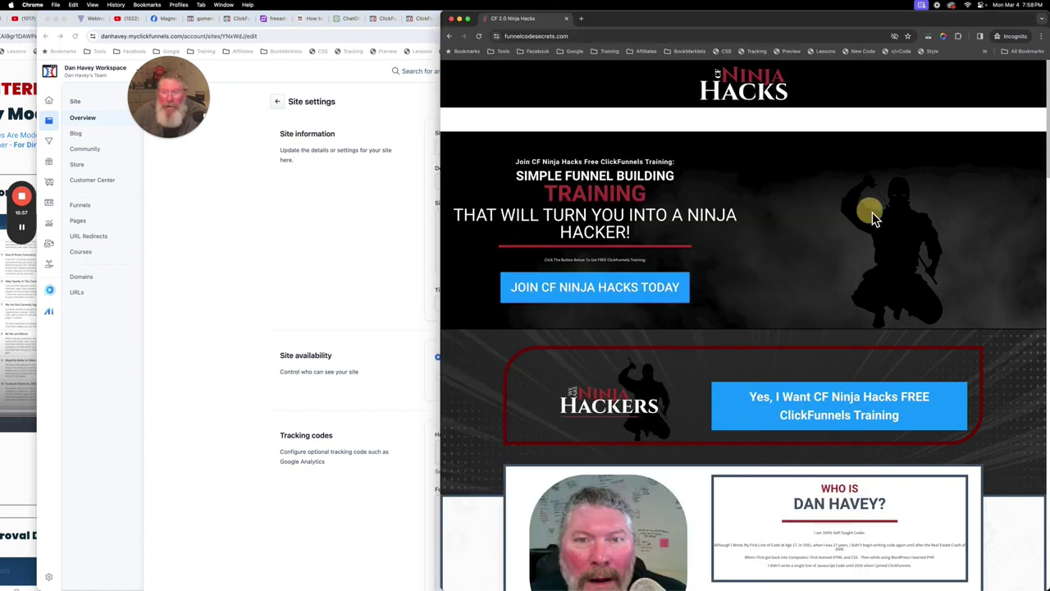
pyautogui.click(548, 38)
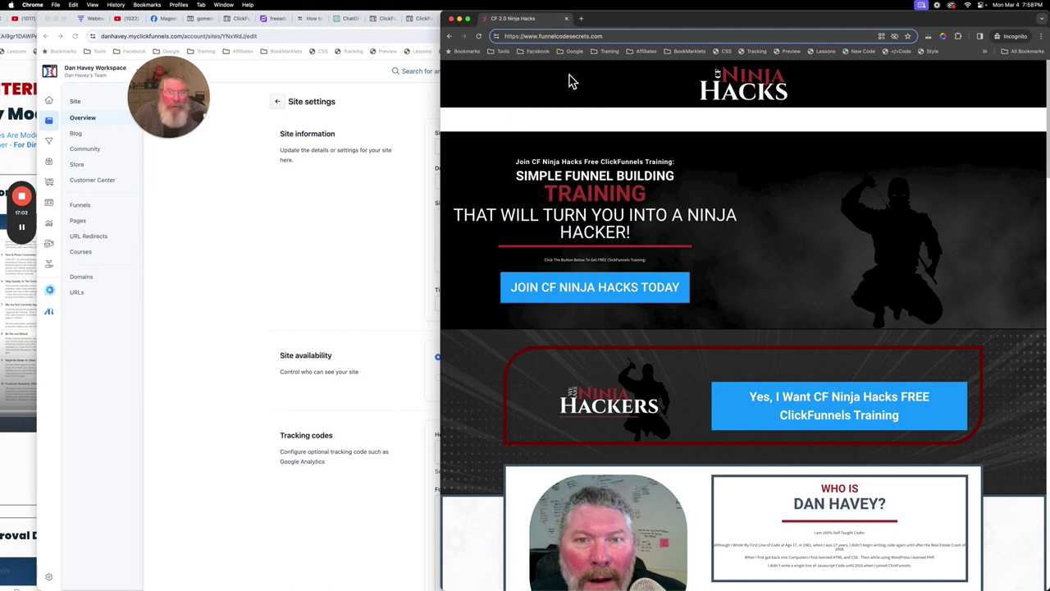
pyautogui.press('BackSpace')
pyautogui.press('BackSpace')
pyautogui.press('BackSpace')
pyautogui.press('BackSpace')
pyautogui.press('BackSpace')
pyautogui.press('BackSpace')
pyautogui.press('BackSpace')
pyautogui.press('BackSpace')
pyautogui.press('BackSpace')
pyautogui.press('BackSpace')
pyautogui.press('BackSpace')
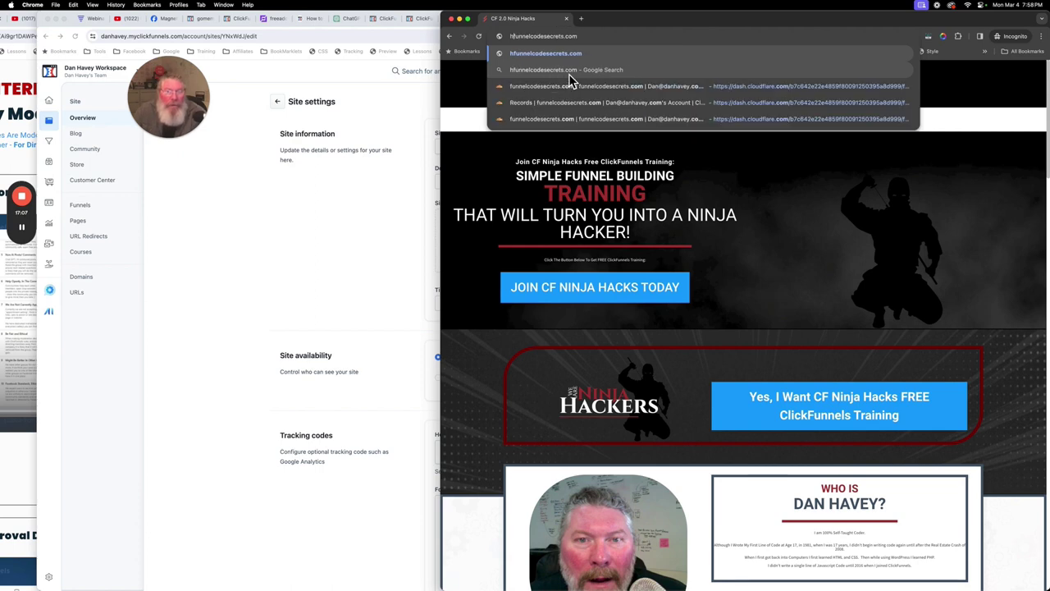
pyautogui.press('BackSpace')
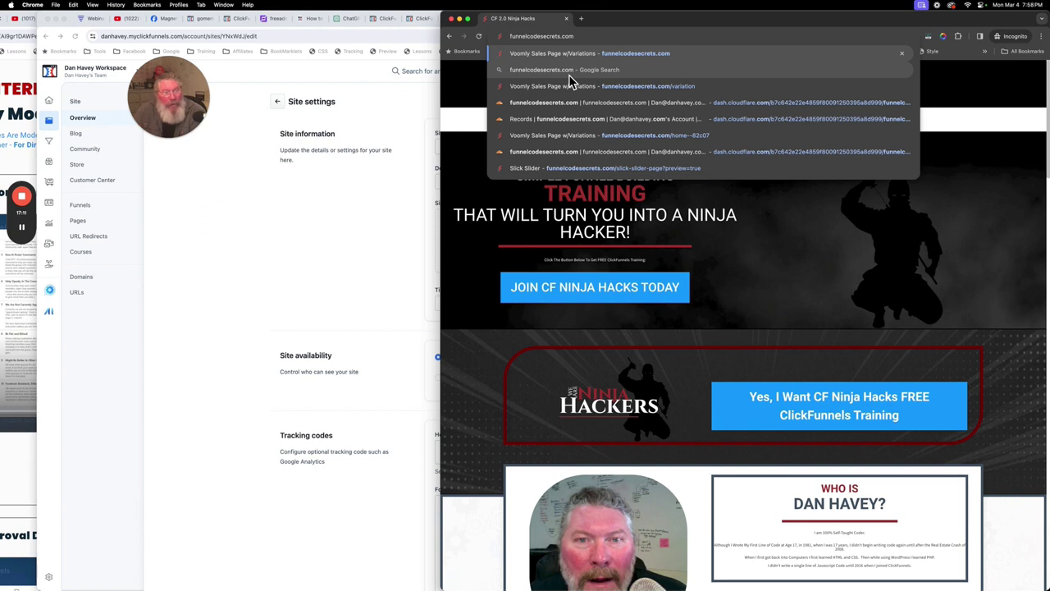
pyautogui.press('Return')
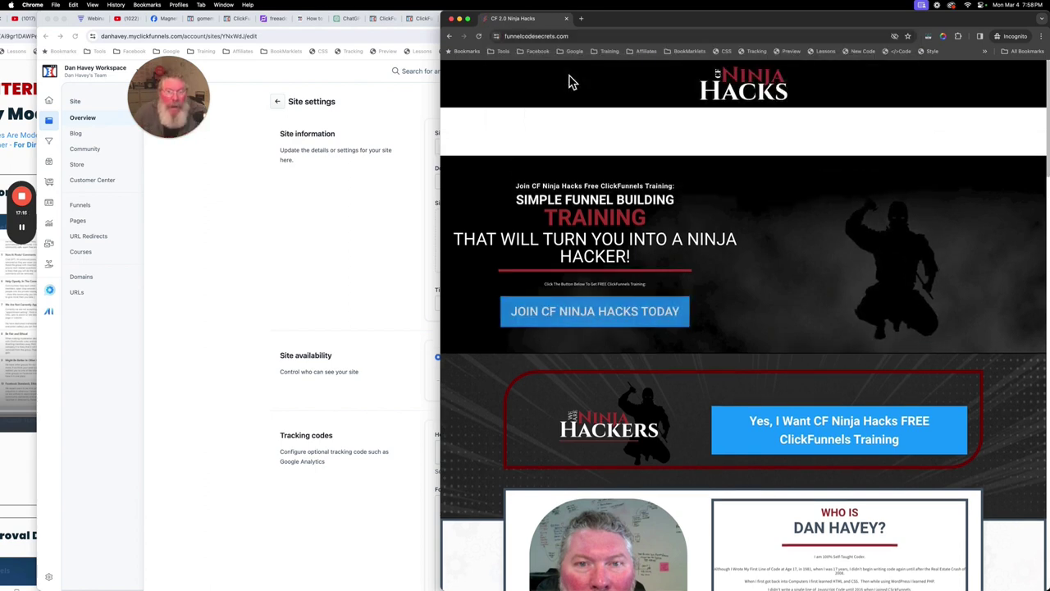
pyautogui.click(580, 36)
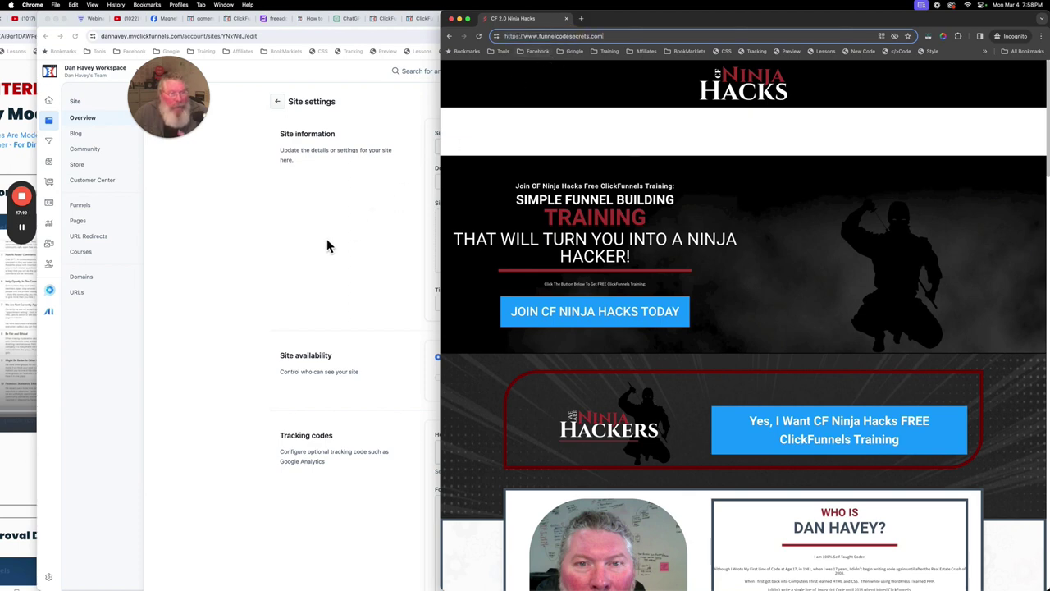
# - Switch to the Cloudflare dashboard and disable both forwarding page rules for funnelcodesecrets.com
pyautogui.click(242, 247)
pyautogui.click(638, 20)
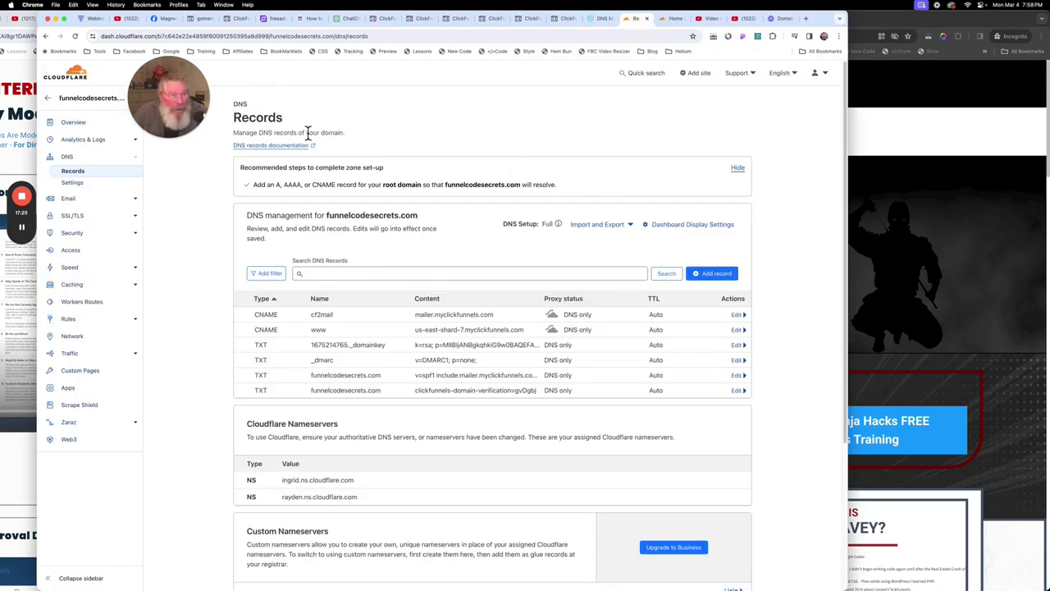
pyautogui.click(78, 321)
pyautogui.click(82, 358)
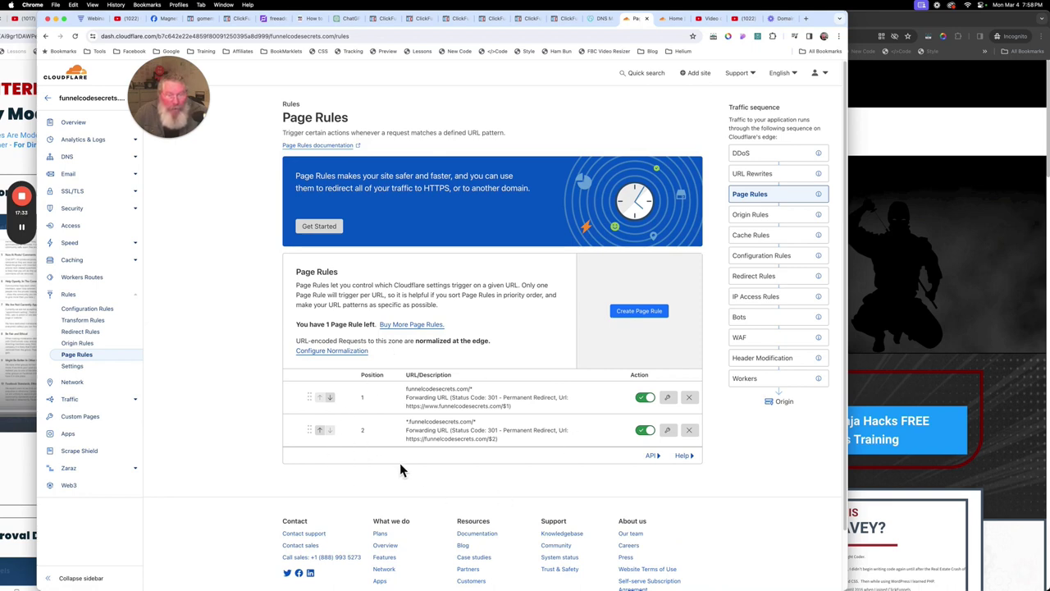
pyautogui.click(646, 399)
pyautogui.click(645, 431)
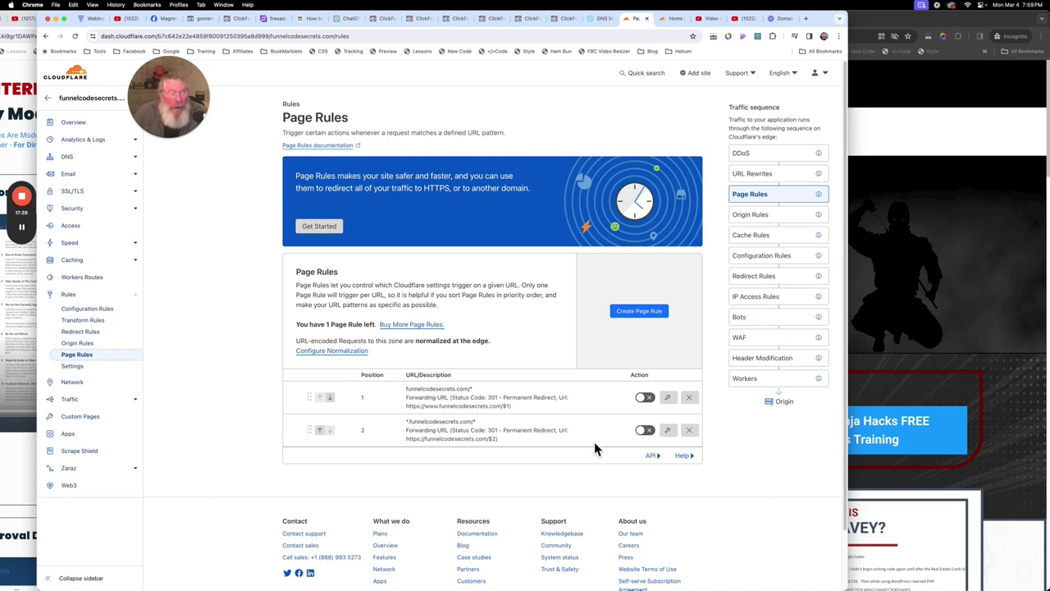
pyautogui.click(935, 143)
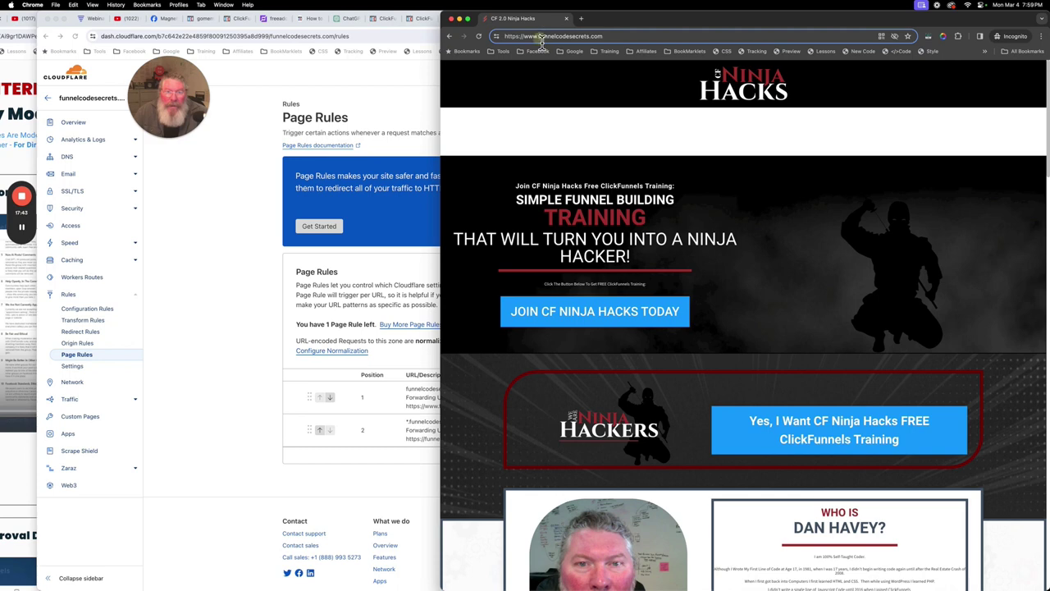
pyautogui.click(509, 37)
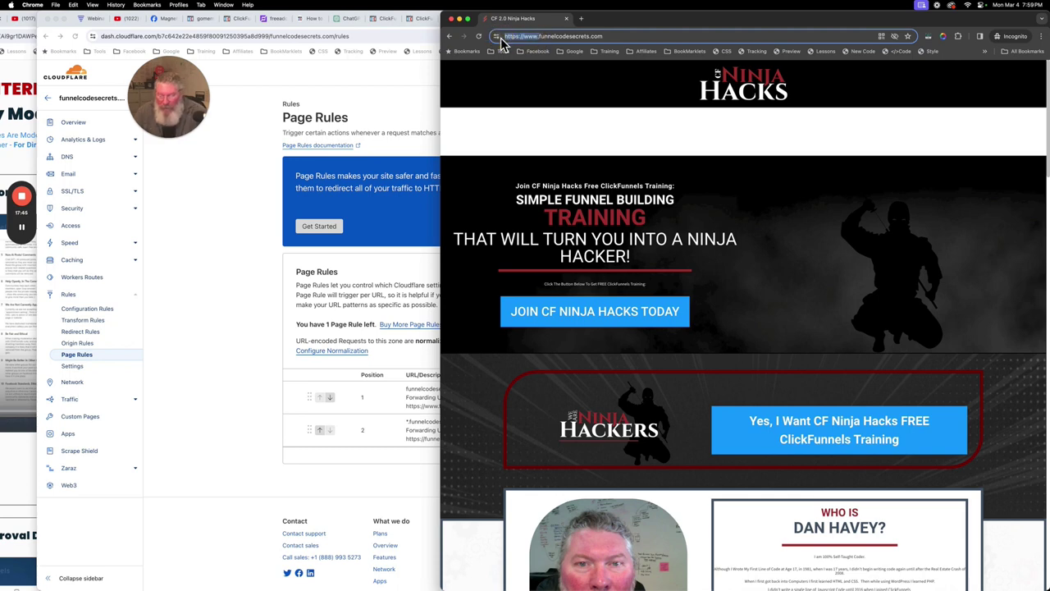
pyautogui.click(556, 105)
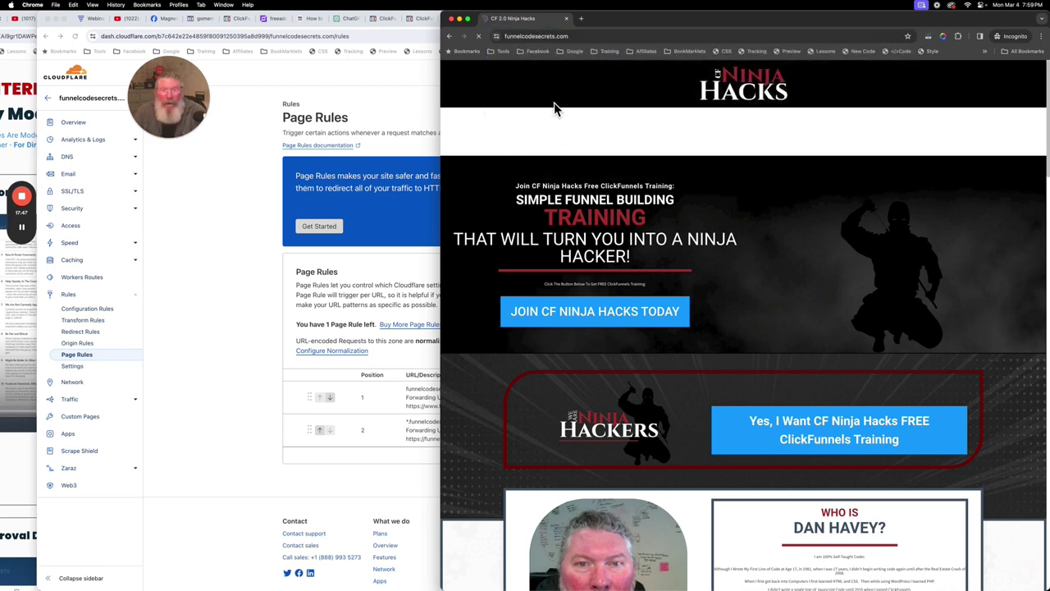
pyautogui.click(585, 37)
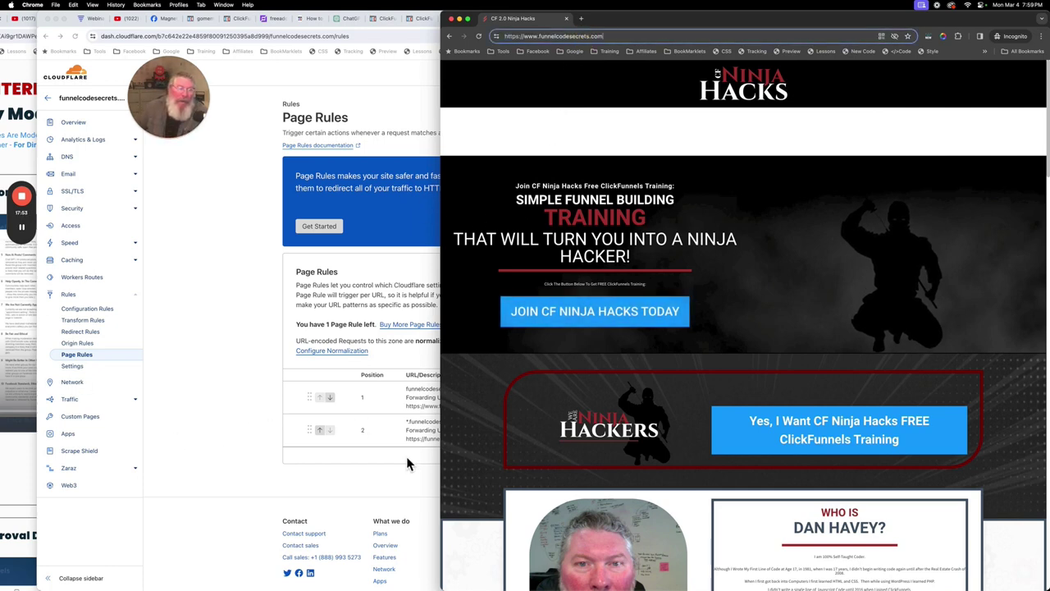
pyautogui.moveTo(1048, 295)
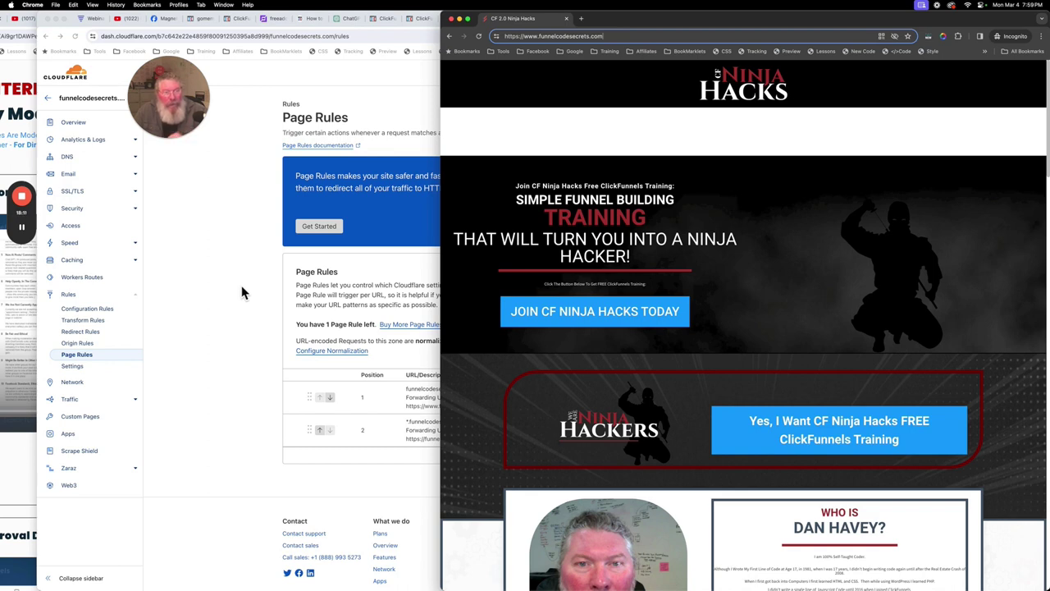
pyautogui.click(22, 228)
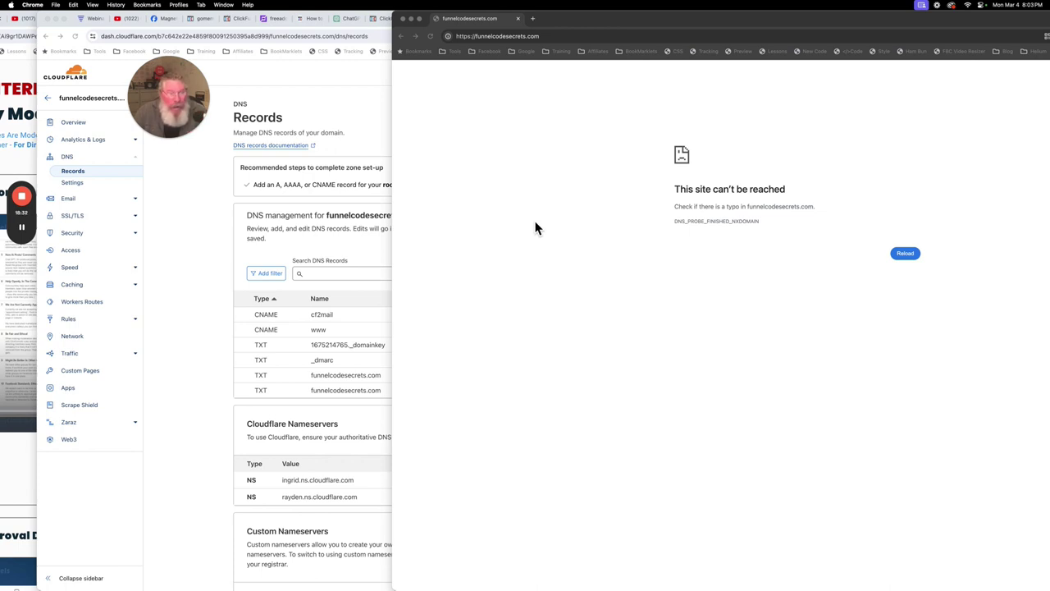
pyautogui.click(24, 235)
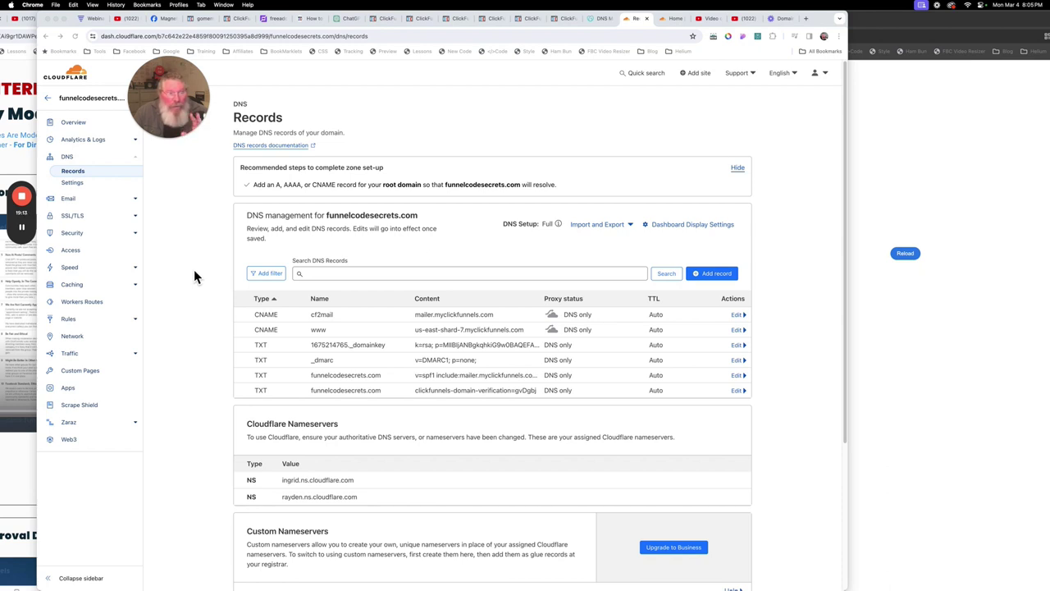
# - Add a CNAME record named @ targeting us-east-shard-7.myclickfunnels.com, copied from the www record, with proxy status DNS only
pyautogui.click(715, 275)
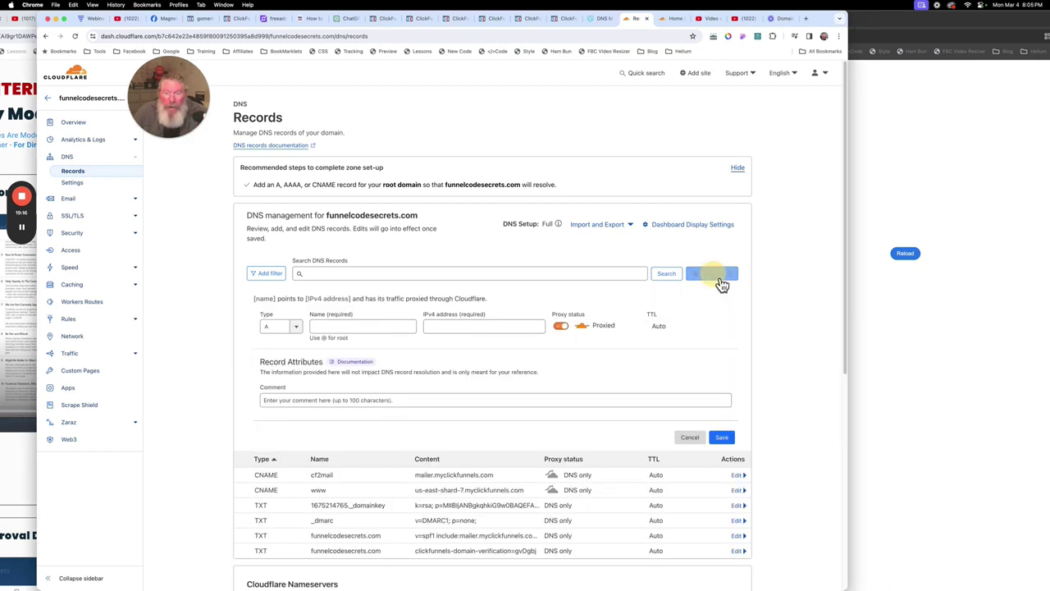
pyautogui.click(297, 327)
pyautogui.click(277, 408)
pyautogui.click(351, 328)
pyautogui.write('@')
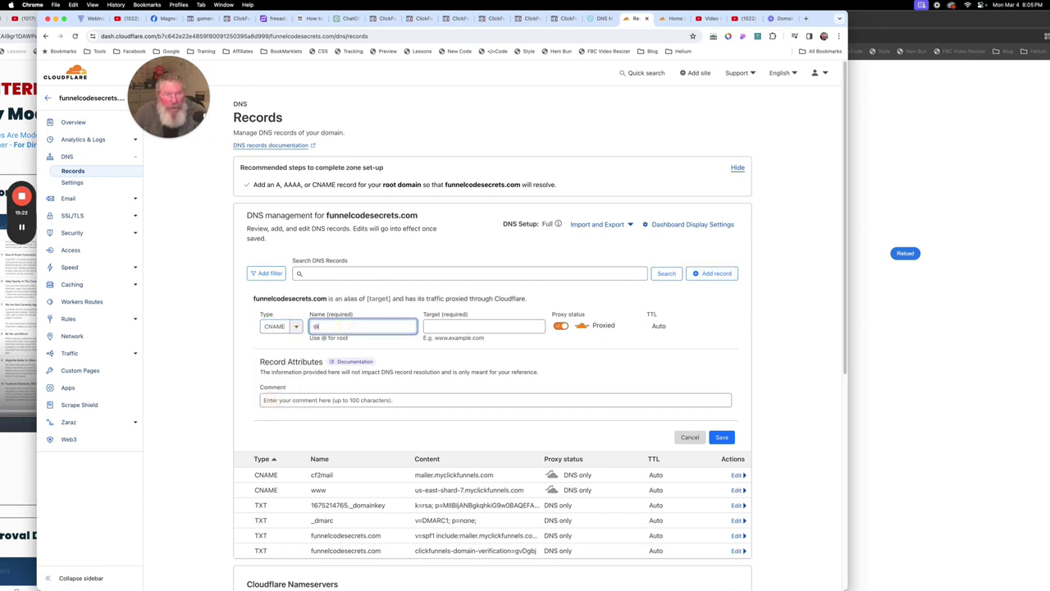
pyautogui.click(422, 492)
pyautogui.moveTo(424, 492); pyautogui.dragTo(525, 495)
pyautogui.press('super+c')
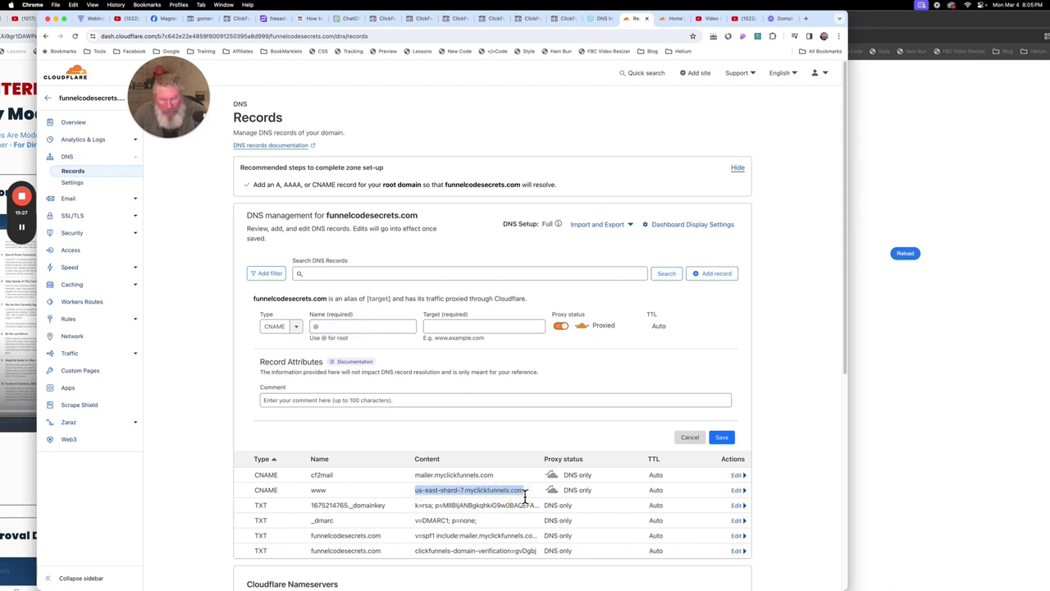
pyautogui.click(493, 327)
pyautogui.press('super+v')
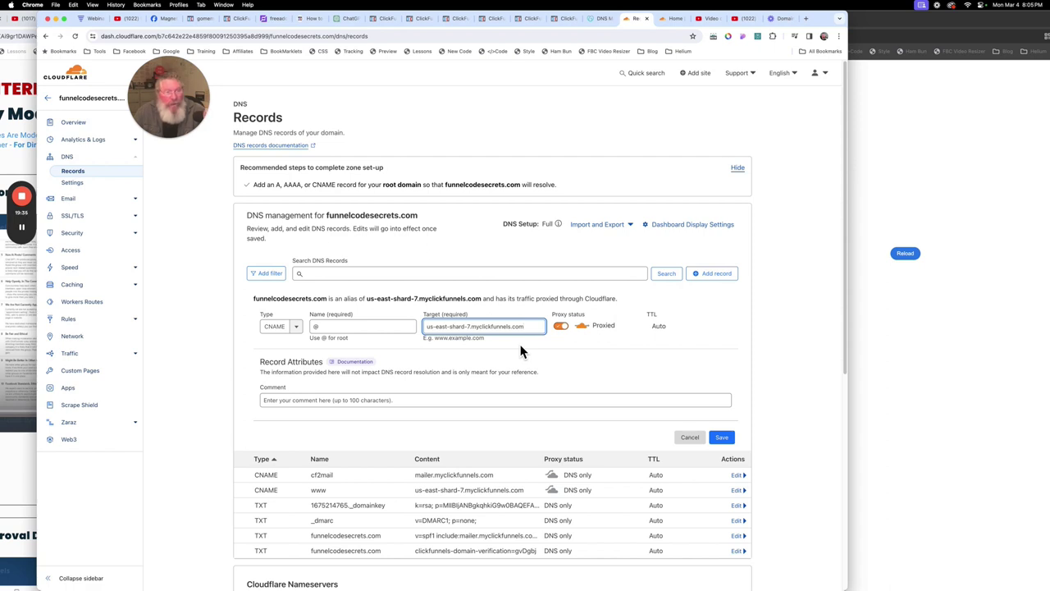
pyautogui.click(562, 327)
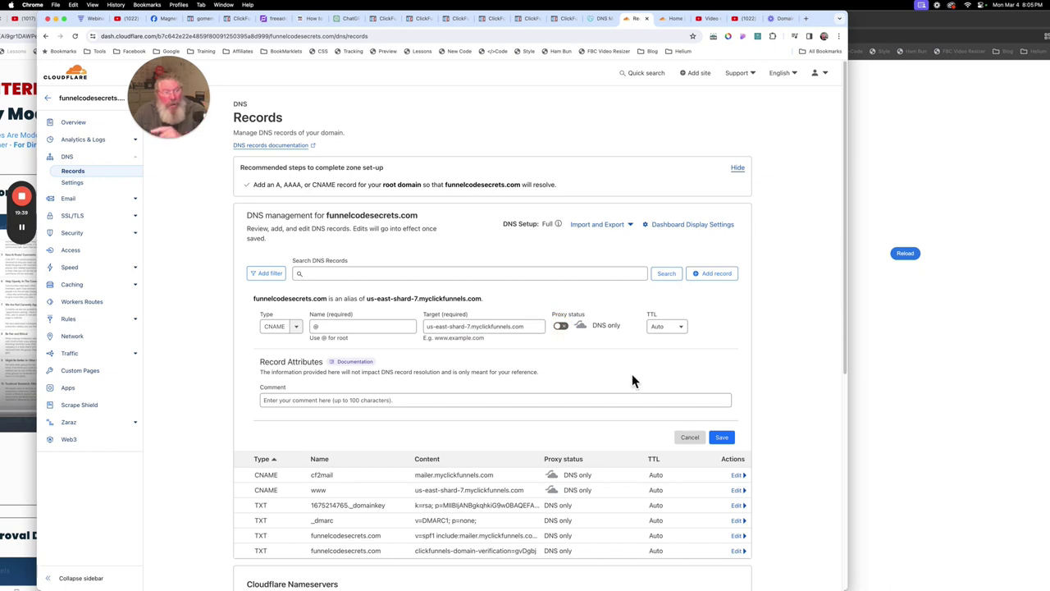
pyautogui.click(721, 440)
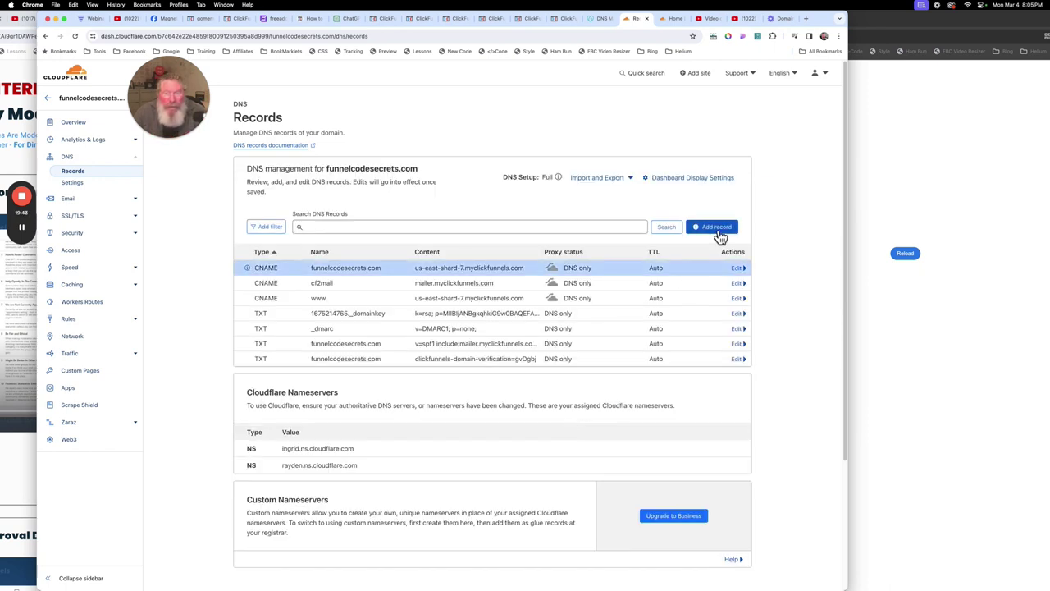
# - Add a wildcard CNAME record named * targeting us-east-shard-7.myclickfunnels.com, with proxy status DNS only
pyautogui.click(716, 228)
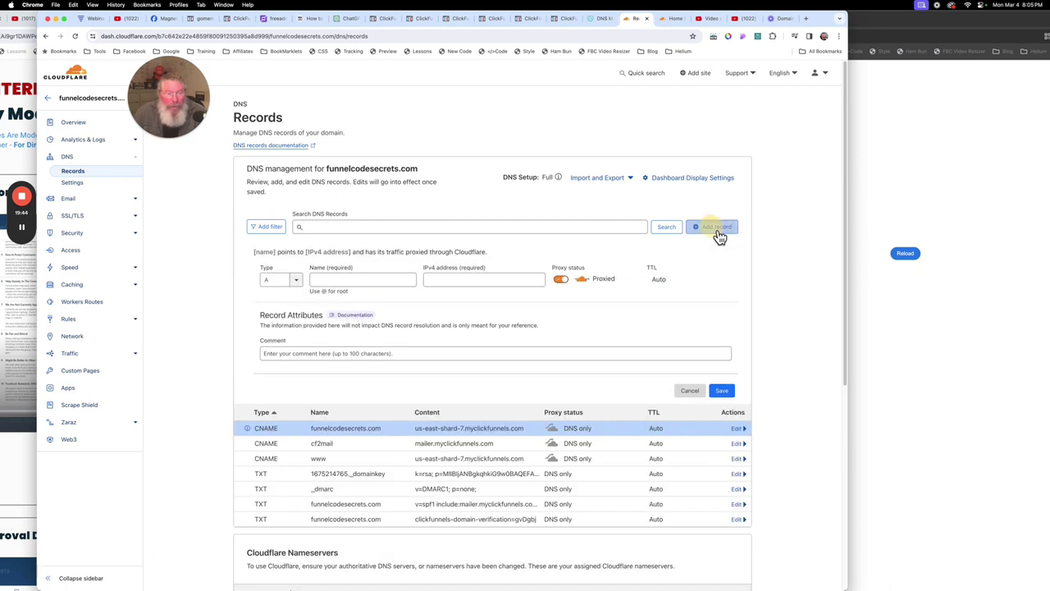
pyautogui.click(297, 279)
pyautogui.click(279, 359)
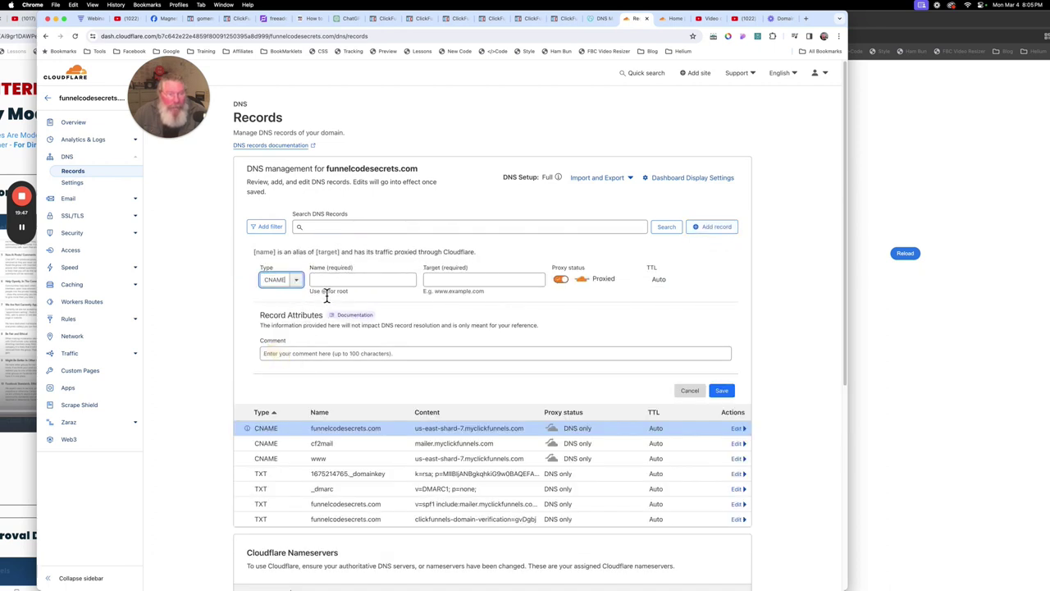
pyautogui.click(328, 281)
pyautogui.write('*')
pyautogui.click(437, 280)
pyautogui.press('super+v')
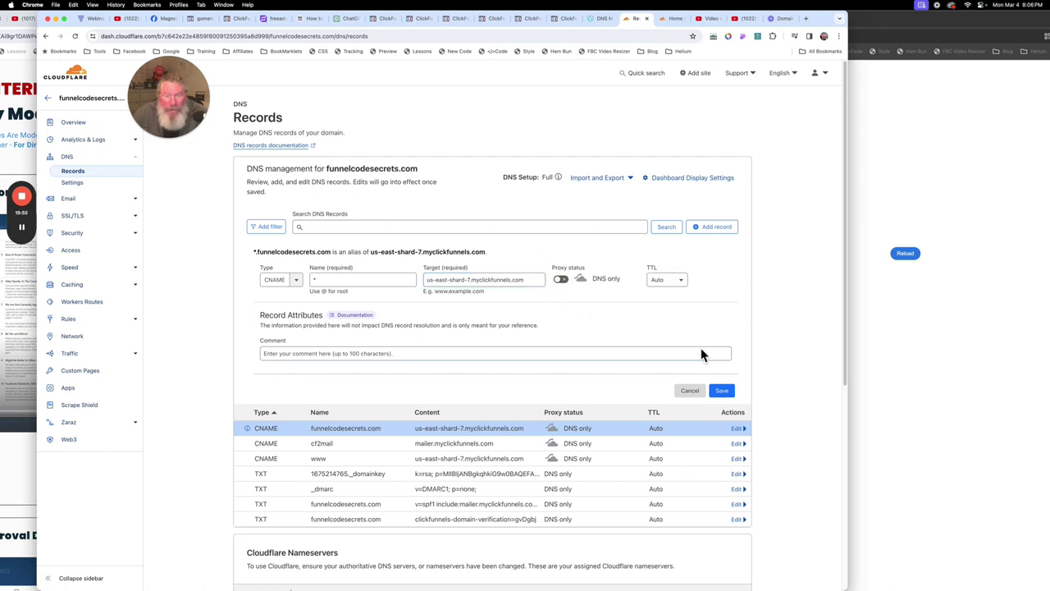
pyautogui.click(722, 391)
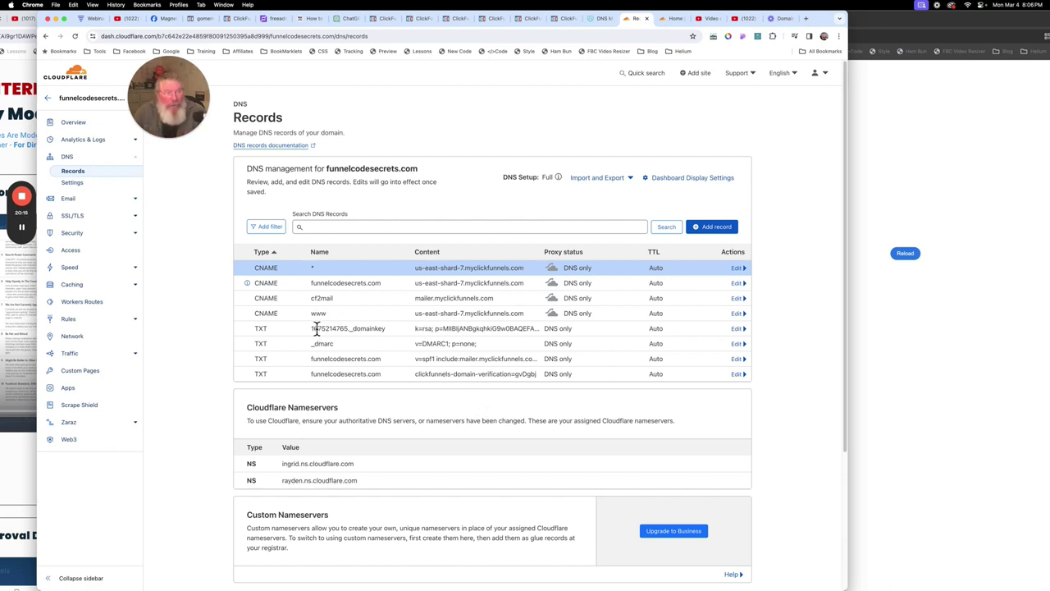
# - Enable both forwarding page rules for funnelcodesecrets.com in Cloudflare
pyautogui.click(71, 319)
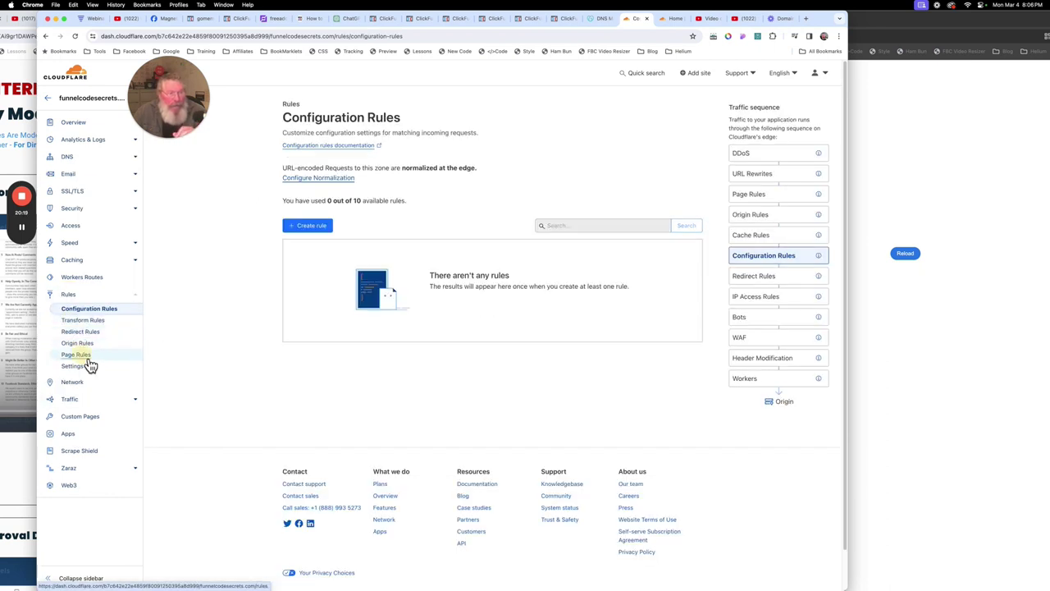
pyautogui.click(77, 353)
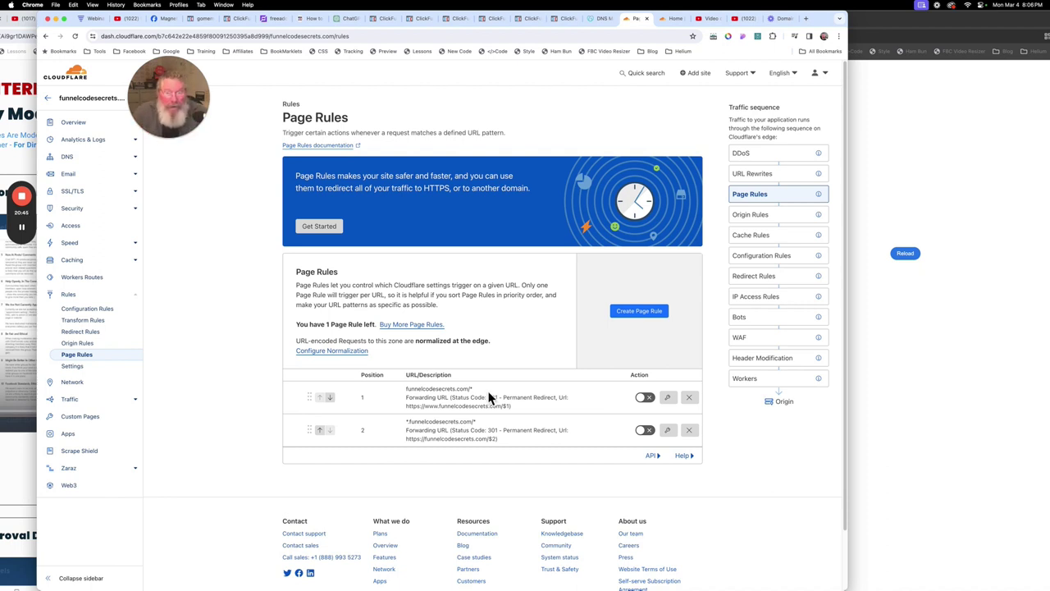
pyautogui.click(648, 399)
pyautogui.click(647, 431)
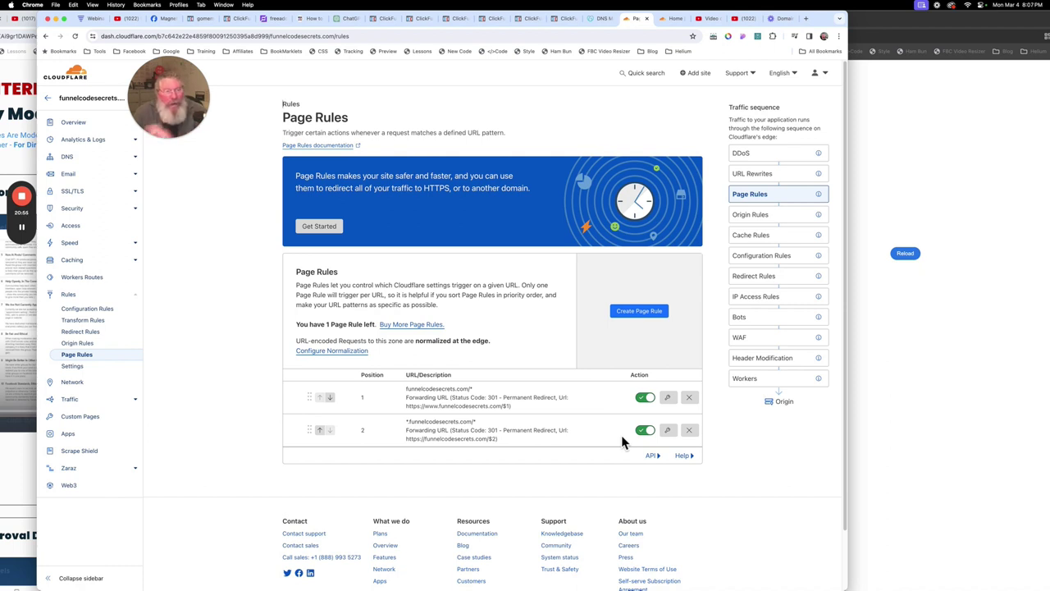
# - Review the URL patterns and forwarding destinations of both page rules, saving the first rule and leaving the second without changes
pyautogui.click(669, 399)
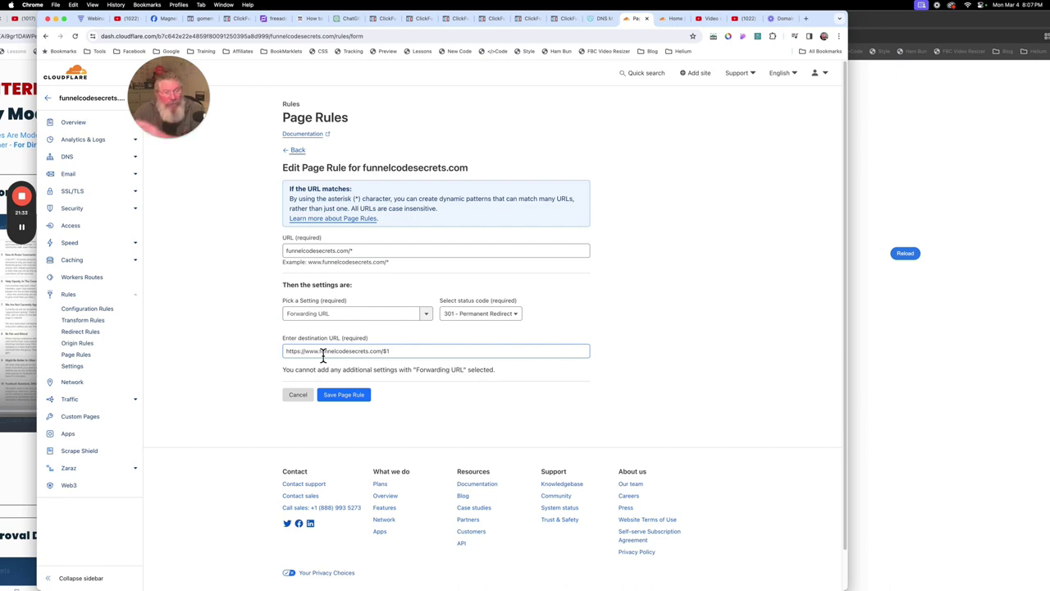
pyautogui.click(364, 398)
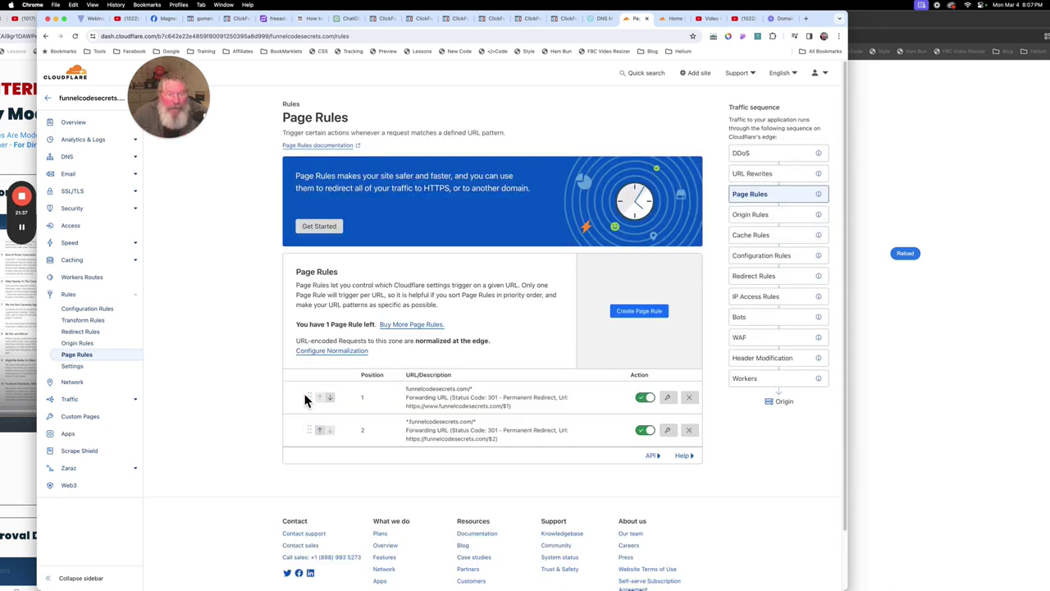
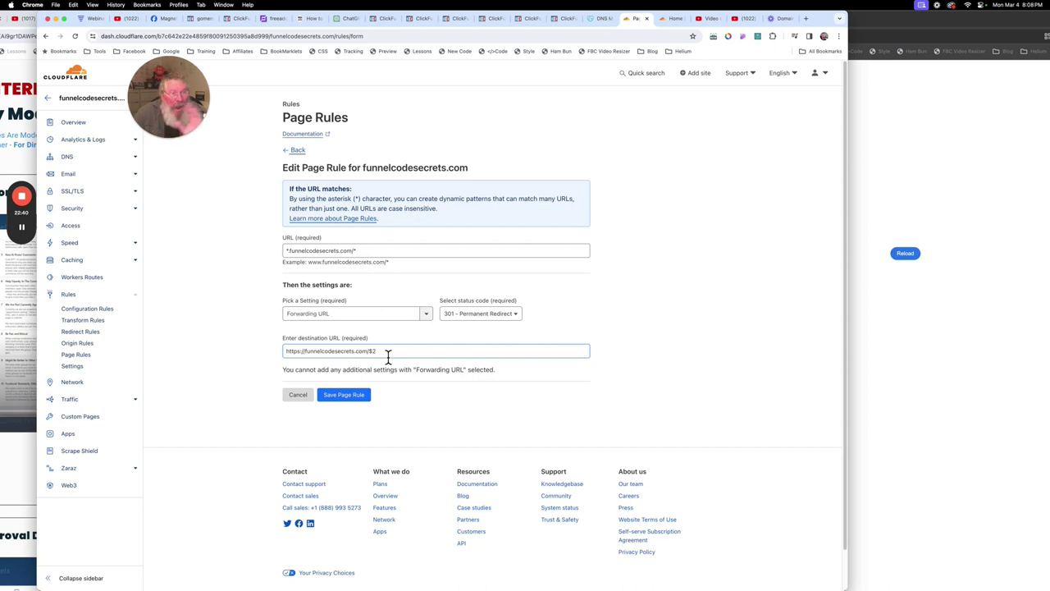
pyautogui.click(299, 395)
pyautogui.scroll(-3, 425, 384)
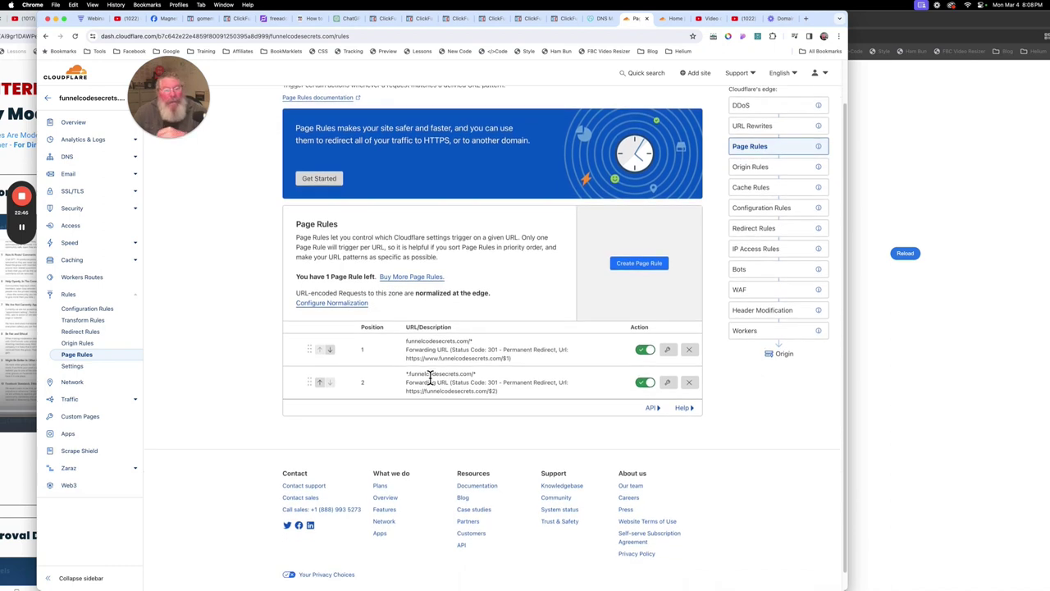
pyautogui.scroll(-1, 429, 379)
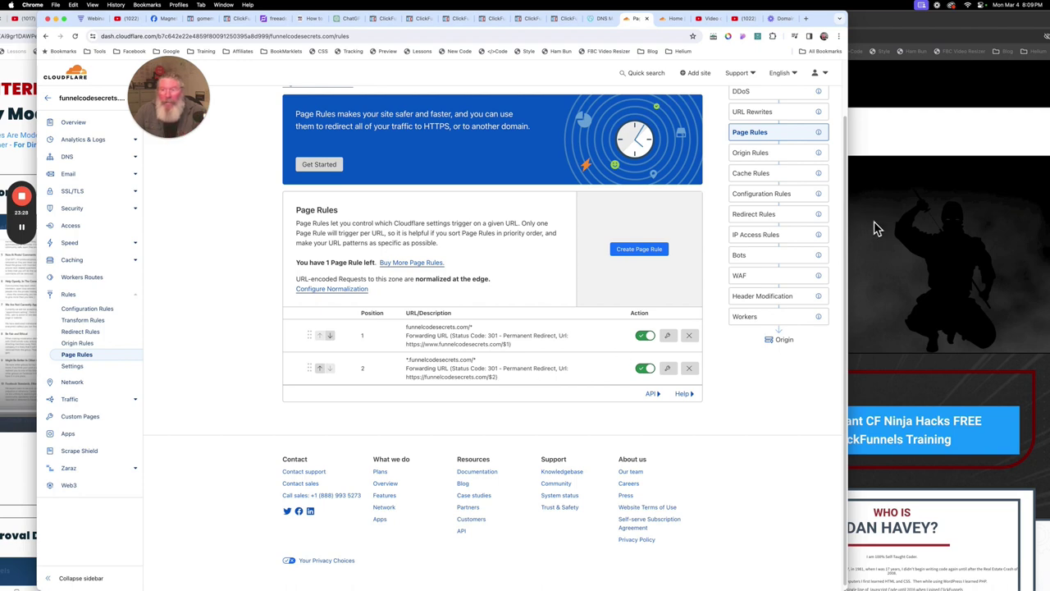
# - Check the live site's full address in the incognito window against the Cloudflare page rules
pyautogui.click(897, 241)
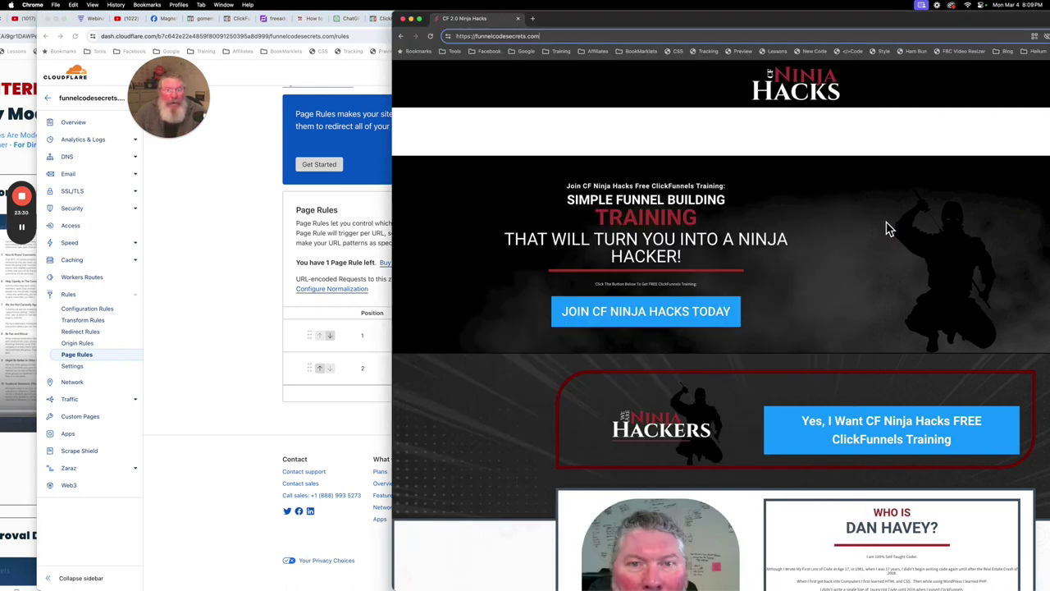
pyautogui.click(371, 284)
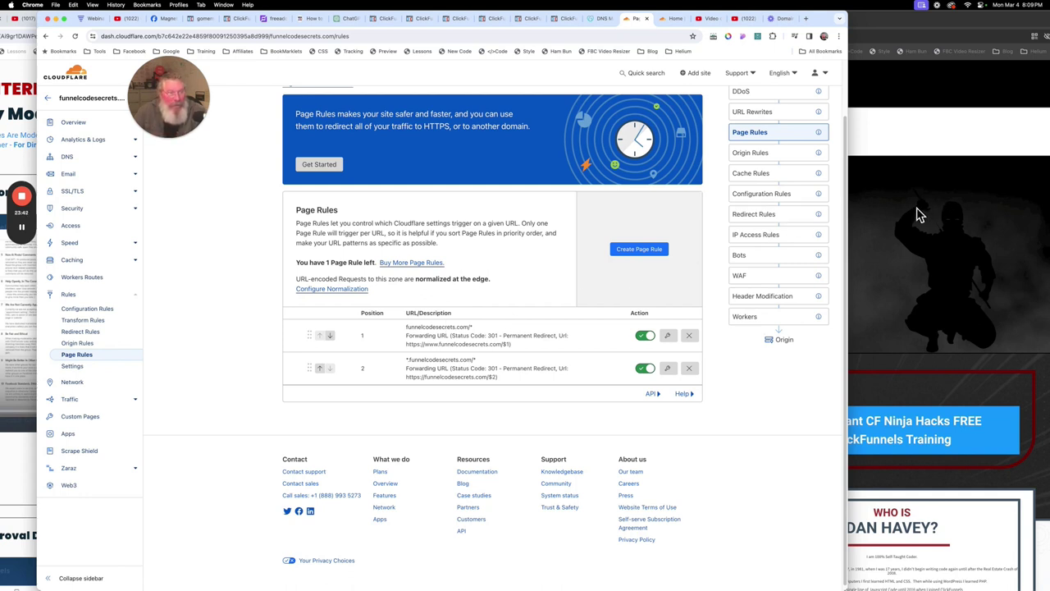
pyautogui.moveTo(25, 233)
pyautogui.press('super+grave')
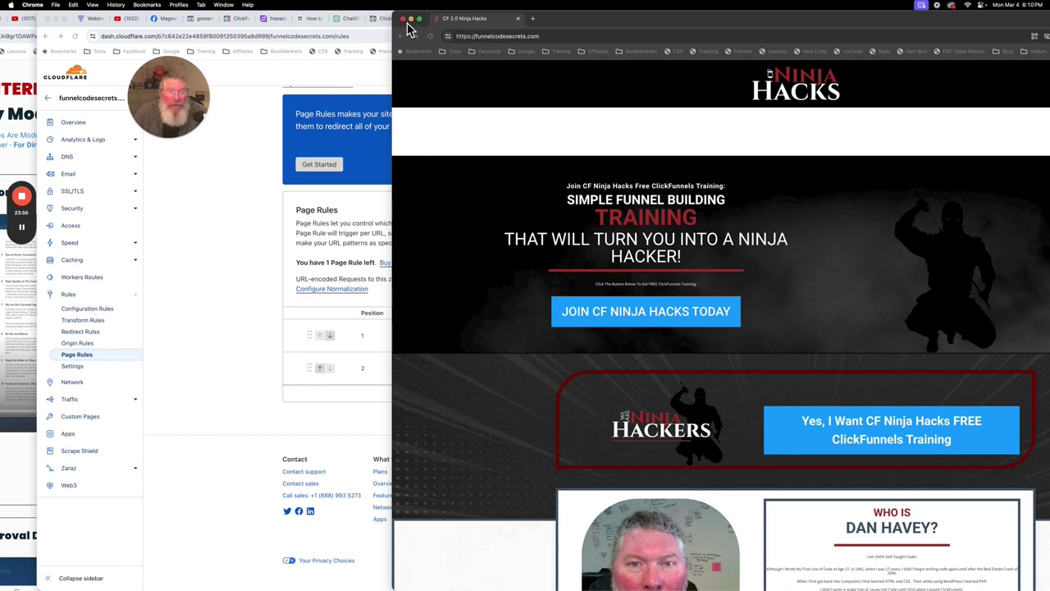
# - Copy funnelcodesecrets.com without its www prefix from the incognito window's address, and close that window
pyautogui.click(480, 38)
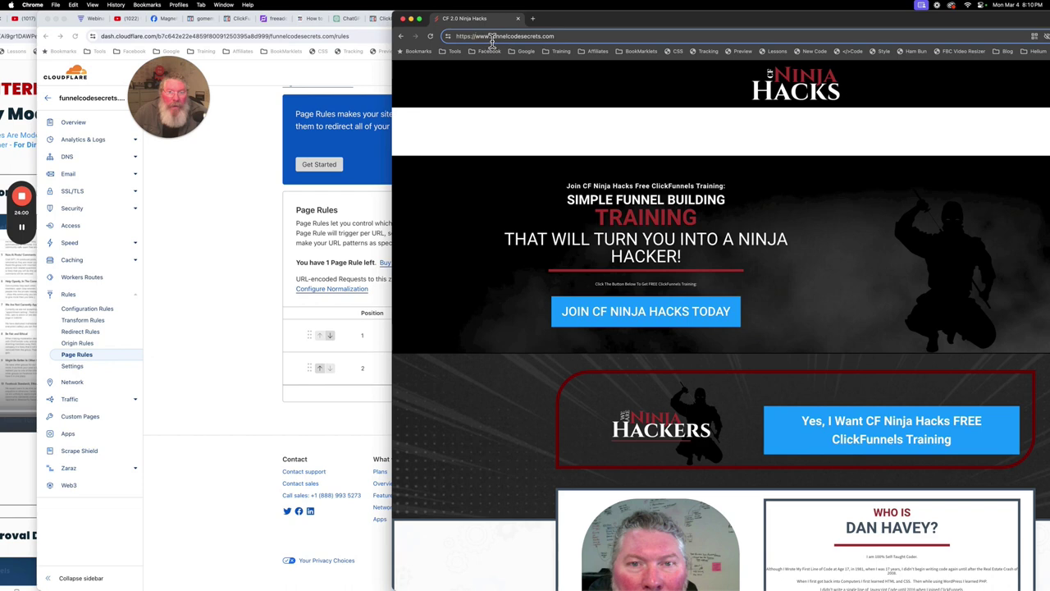
pyautogui.moveTo(491, 36); pyautogui.dragTo(577, 36)
pyautogui.press('super+c')
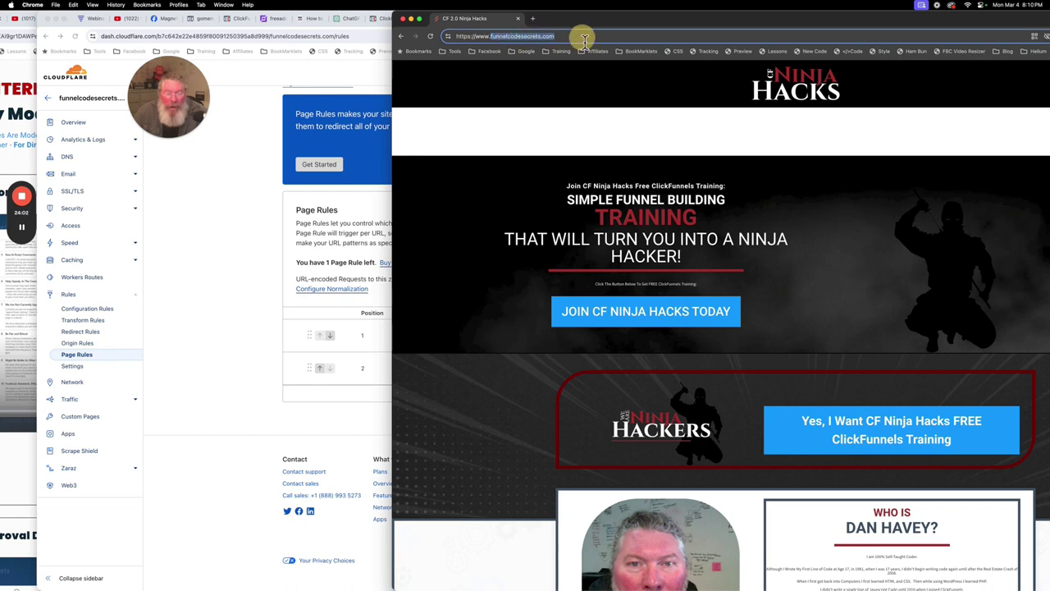
pyautogui.click(403, 18)
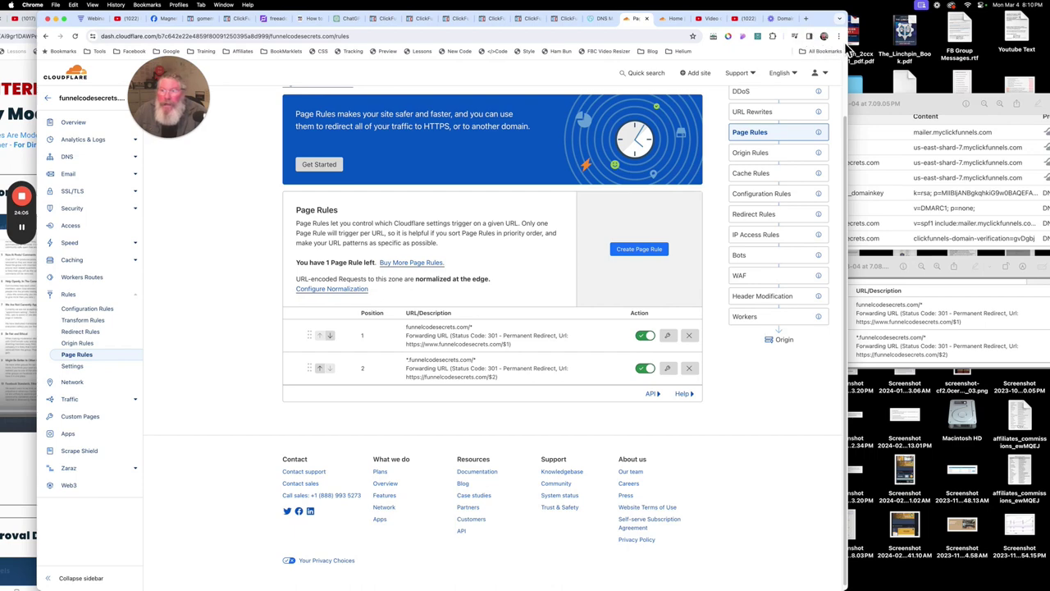
# - Open a fresh incognito window and load funnelcodesecrets.com from the copied domain
pyautogui.click(838, 36)
pyautogui.click(750, 75)
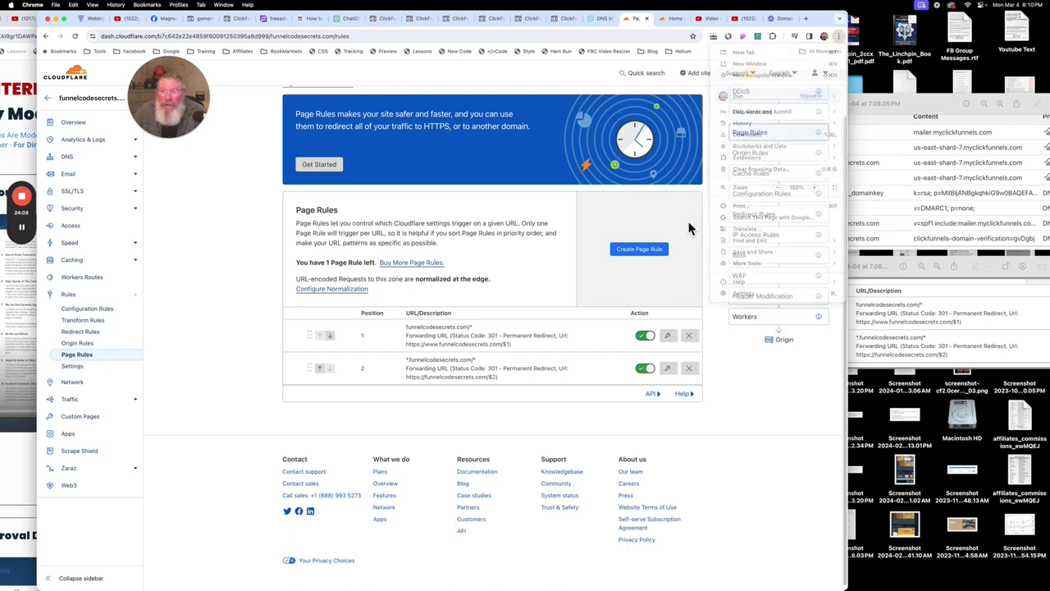
pyautogui.moveTo(554, 30); pyautogui.dragTo(753, 30)
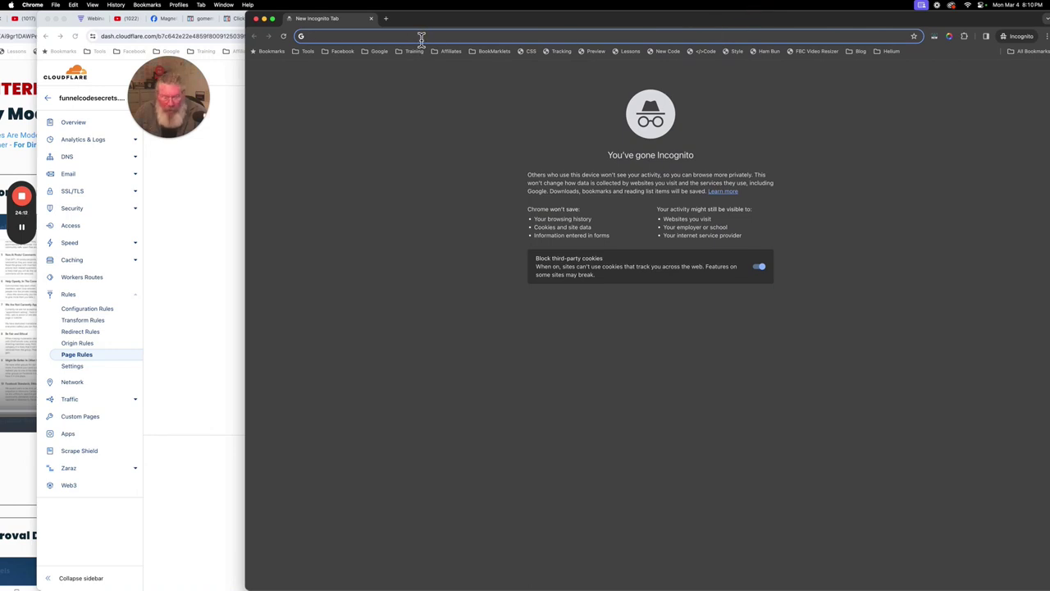
pyautogui.press('super+v')
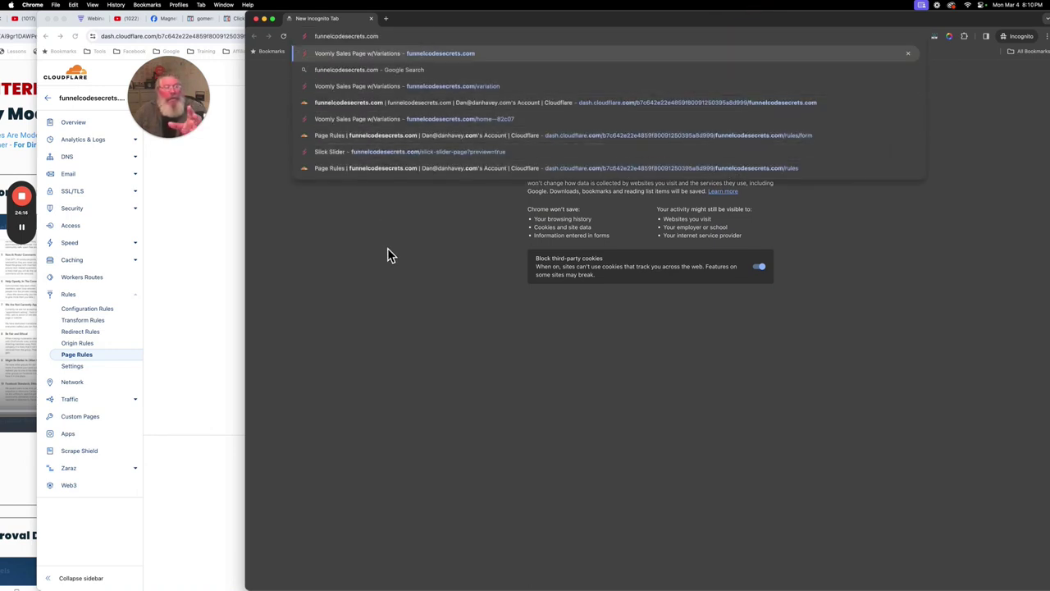
pyautogui.press('Return')
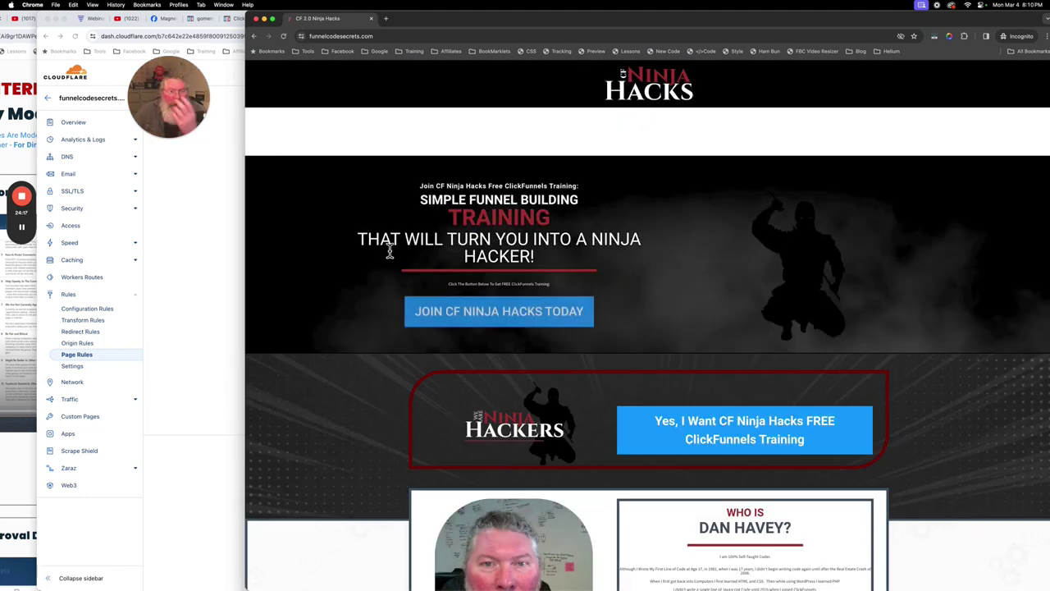
pyautogui.click(414, 36)
pyautogui.click(412, 36)
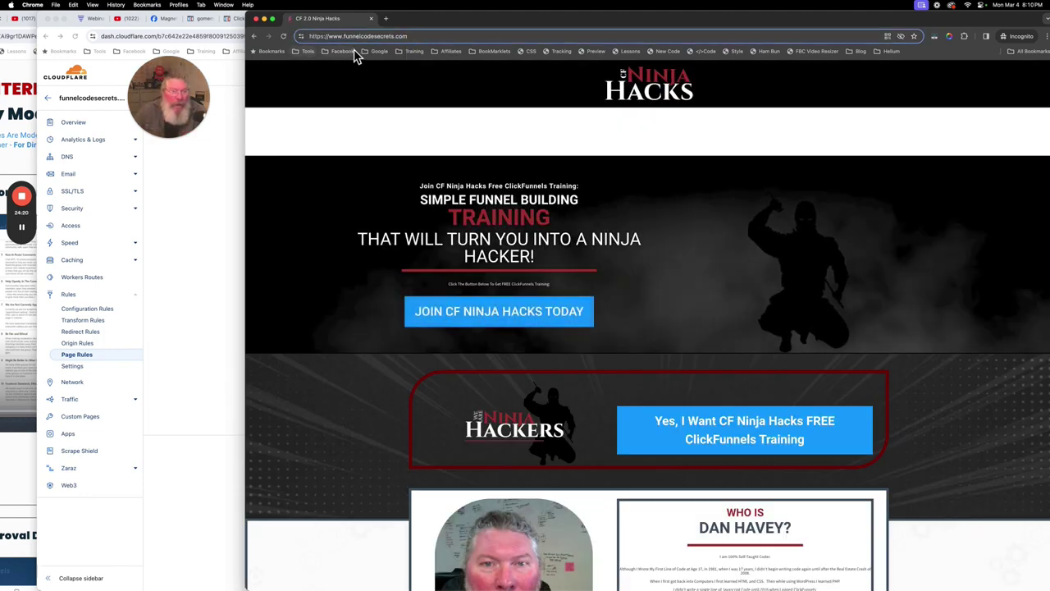
pyautogui.press('BackSpace')
pyautogui.moveTo(329, 39); pyautogui.dragTo(310, 46)
pyautogui.press('BackSpace')
pyautogui.press('Return')
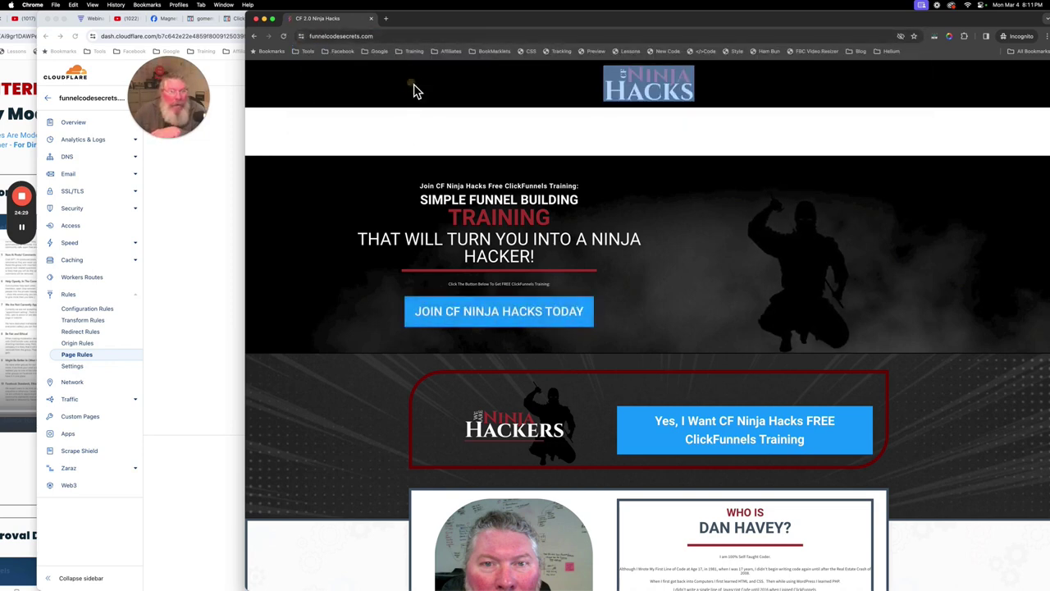
pyautogui.click(394, 37)
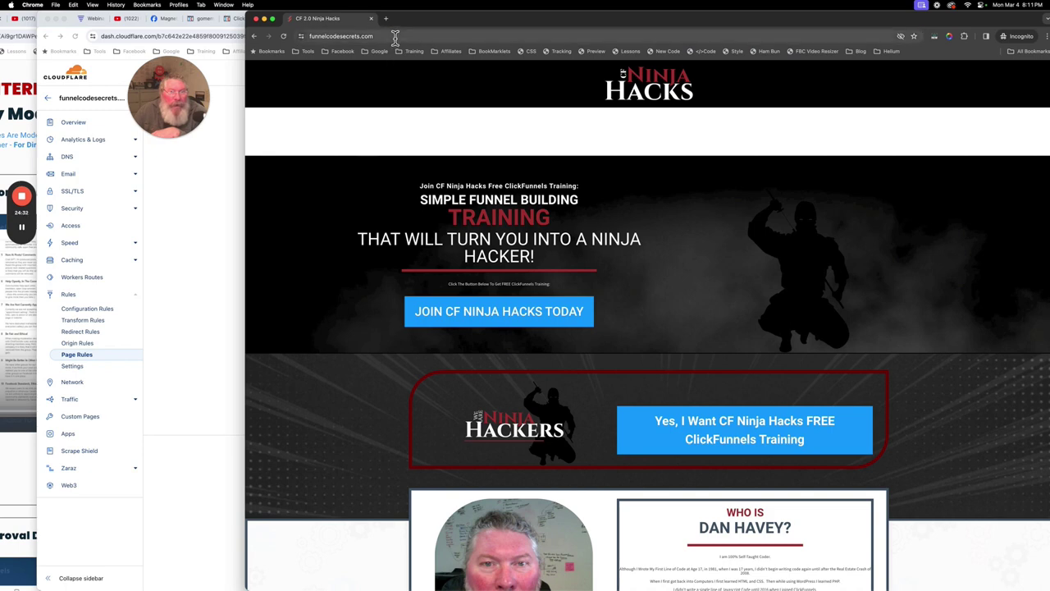
pyautogui.click(395, 36)
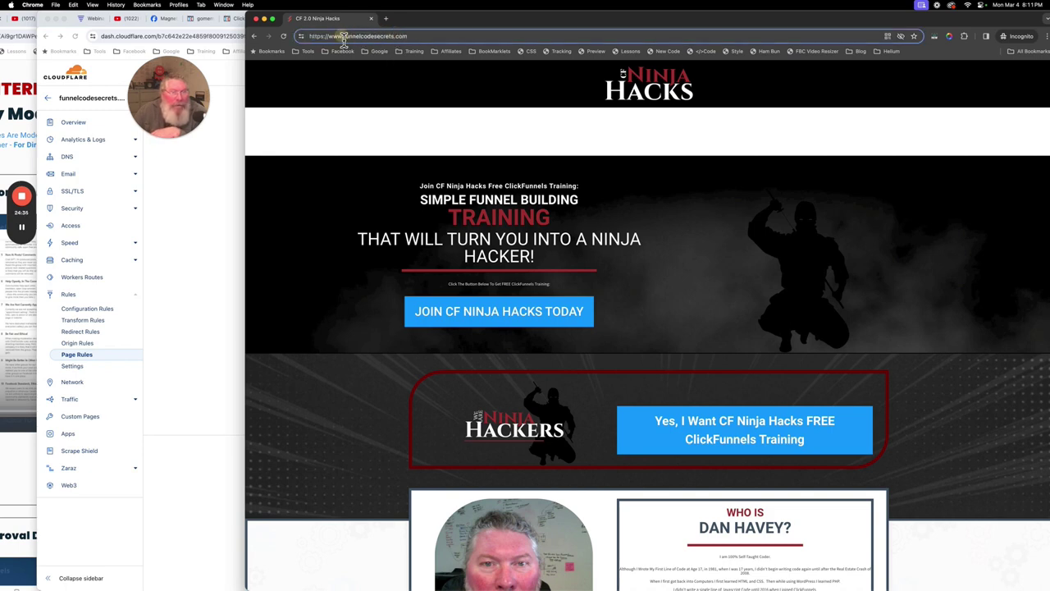
# - Load the site through the subdomain hub.funnelcodesecrets.com and check the full address it resolves to
pyautogui.moveTo(342, 38); pyautogui.dragTo(302, 36)
pyautogui.write('hub.')
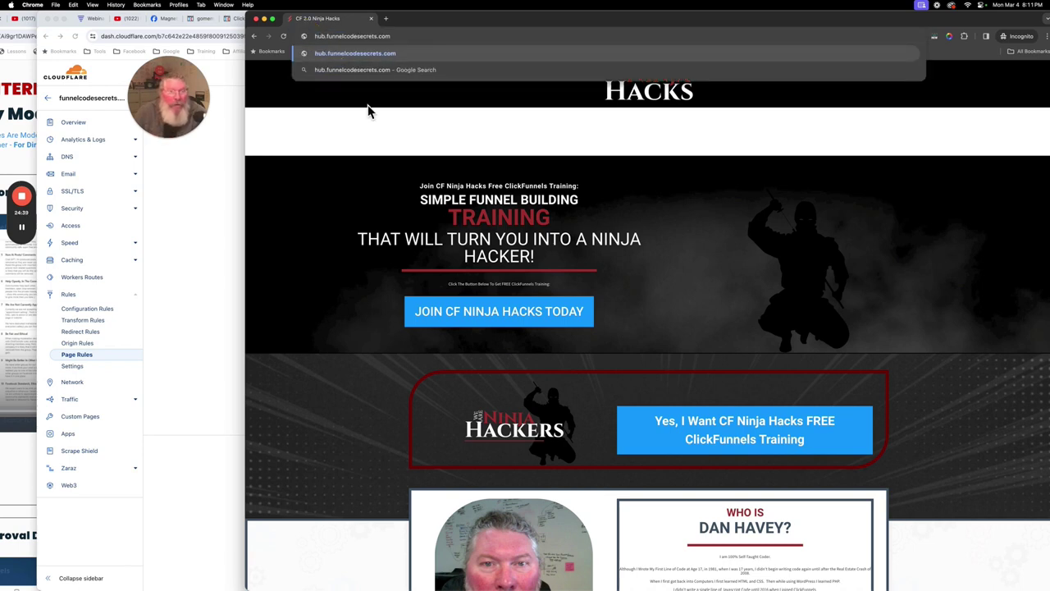
pyautogui.press('Return')
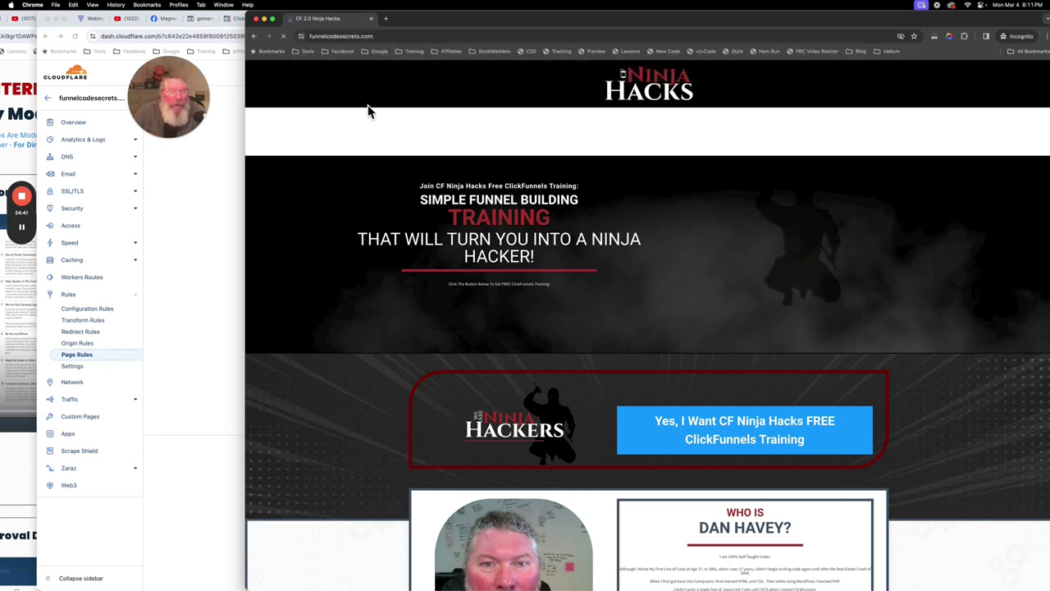
pyautogui.click(403, 40)
pyautogui.click(403, 40)
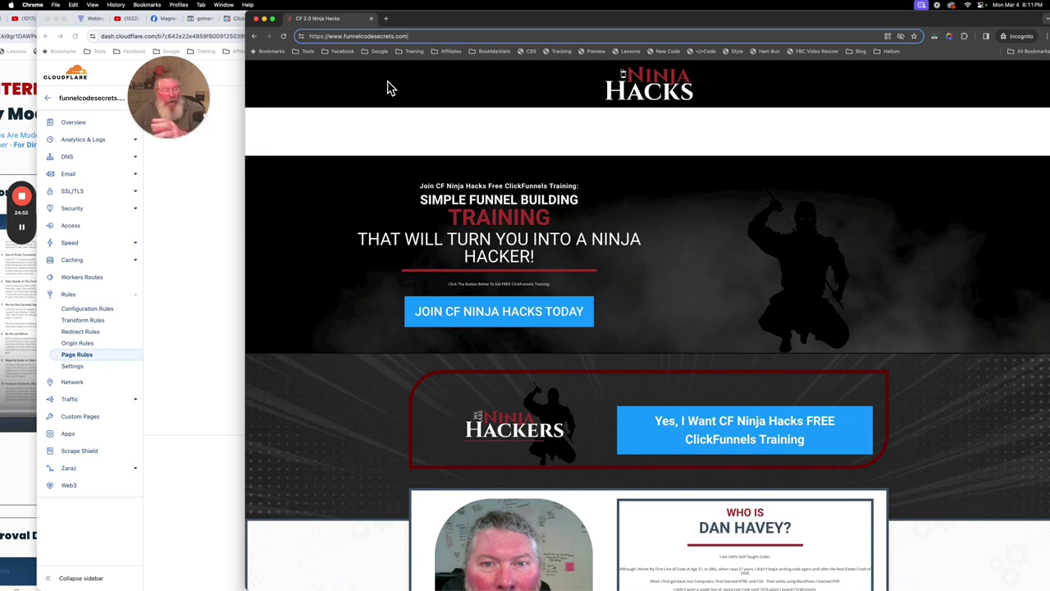
pyautogui.moveTo(24, 236)
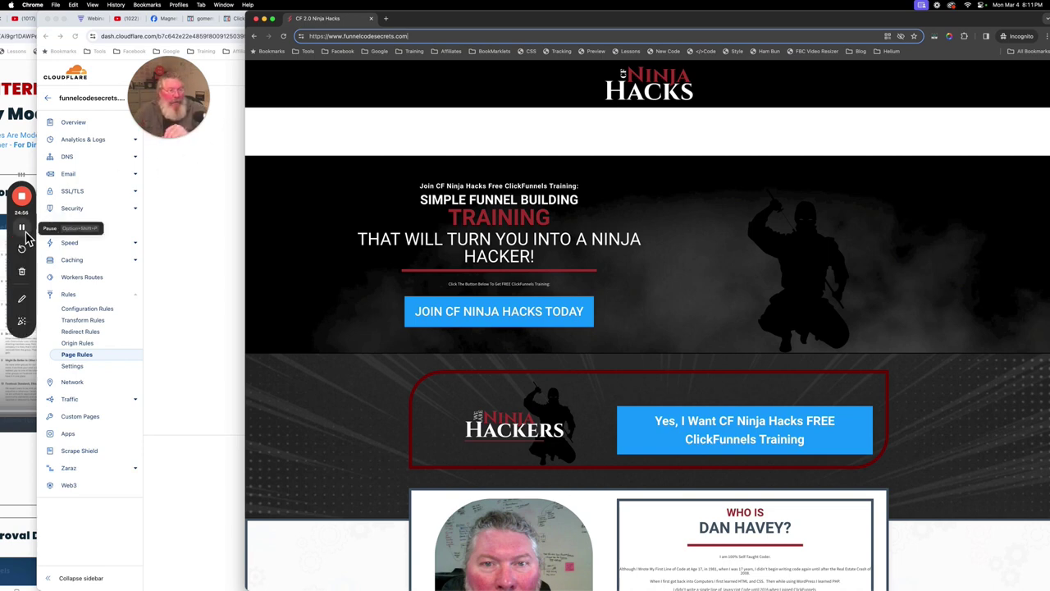
pyautogui.click(24, 236)
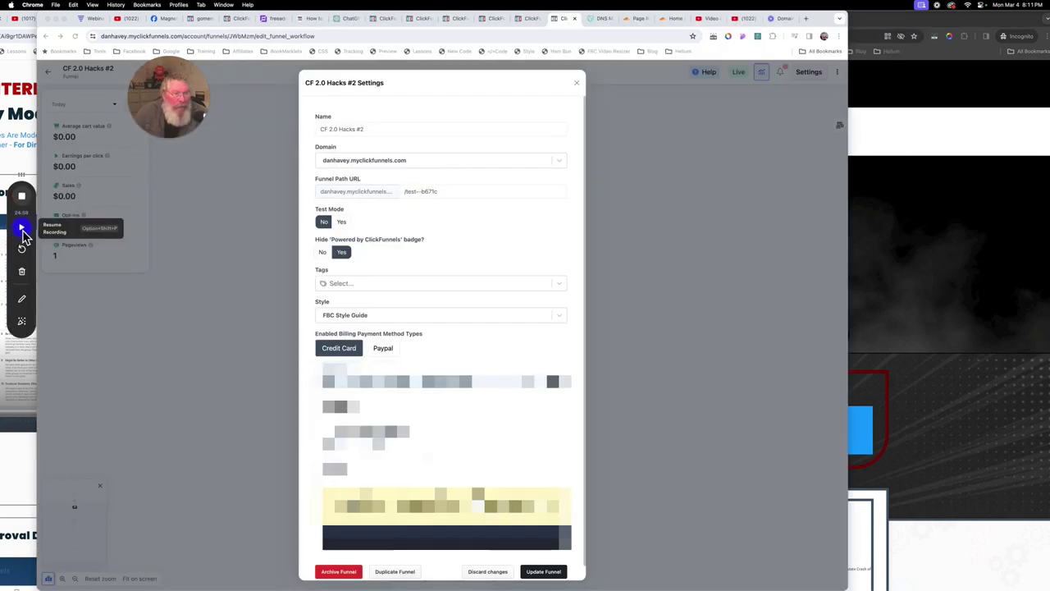
pyautogui.click(22, 230)
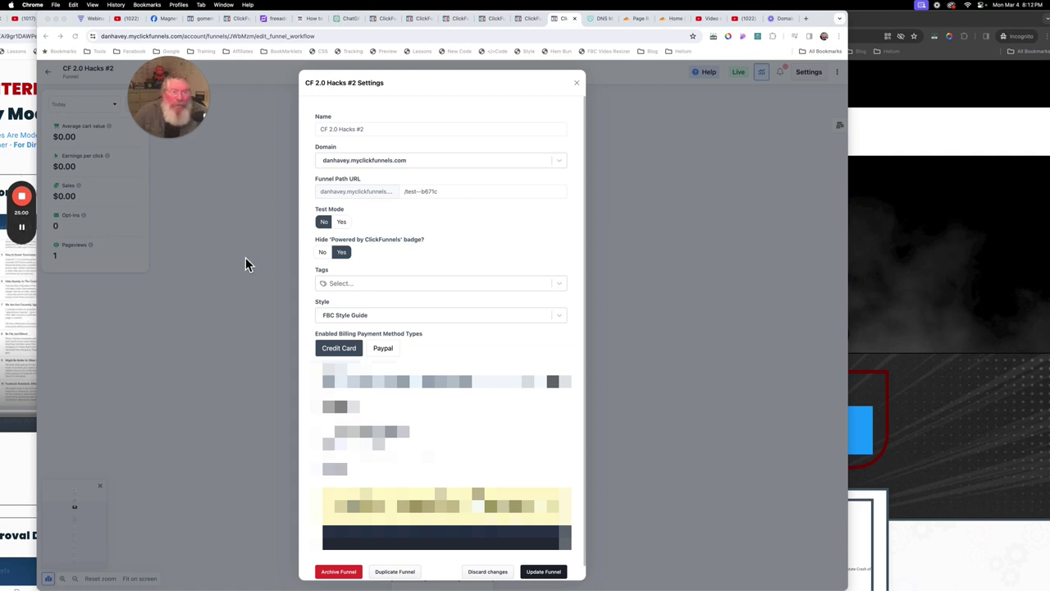
pyautogui.click(433, 162)
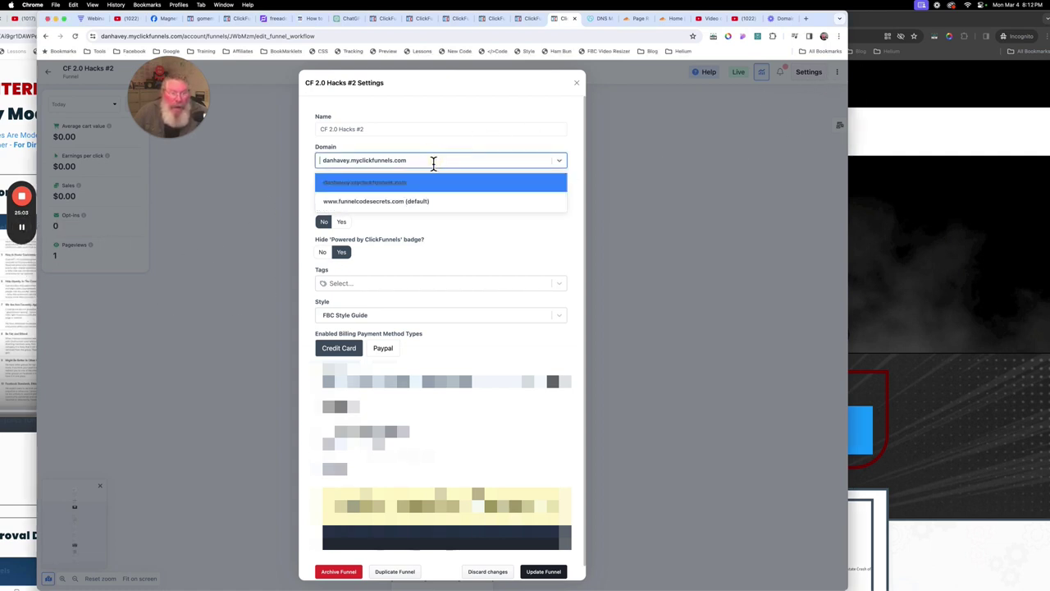
pyautogui.click(396, 205)
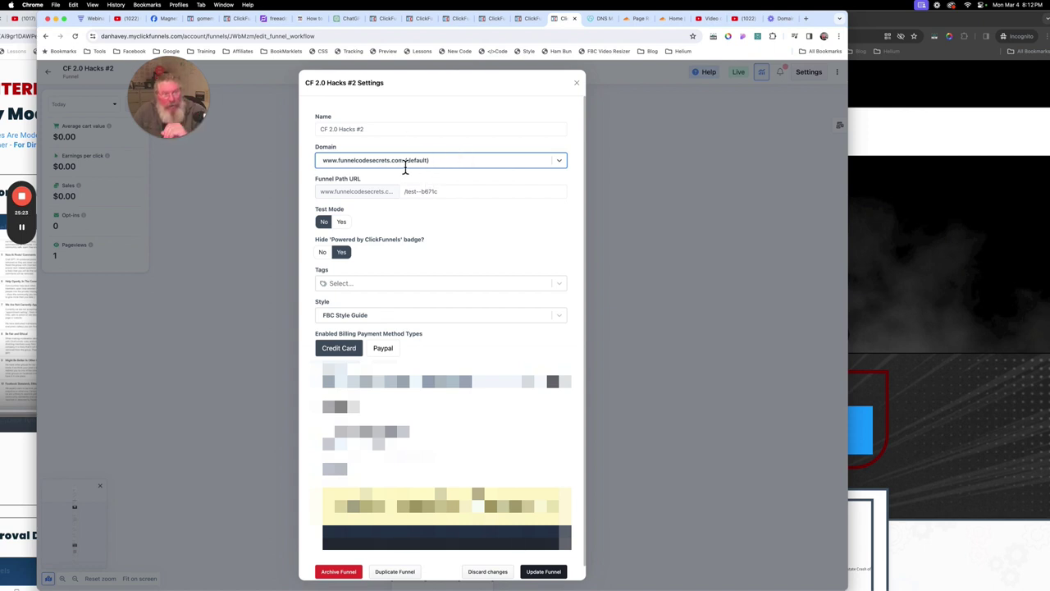
pyautogui.click(540, 571)
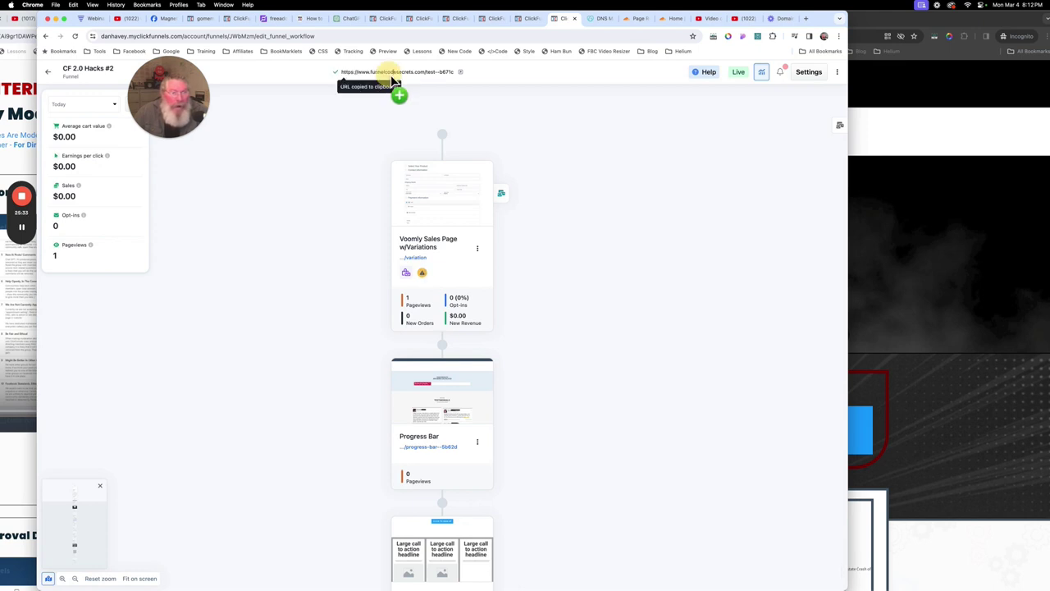
pyautogui.moveTo(483, 205)
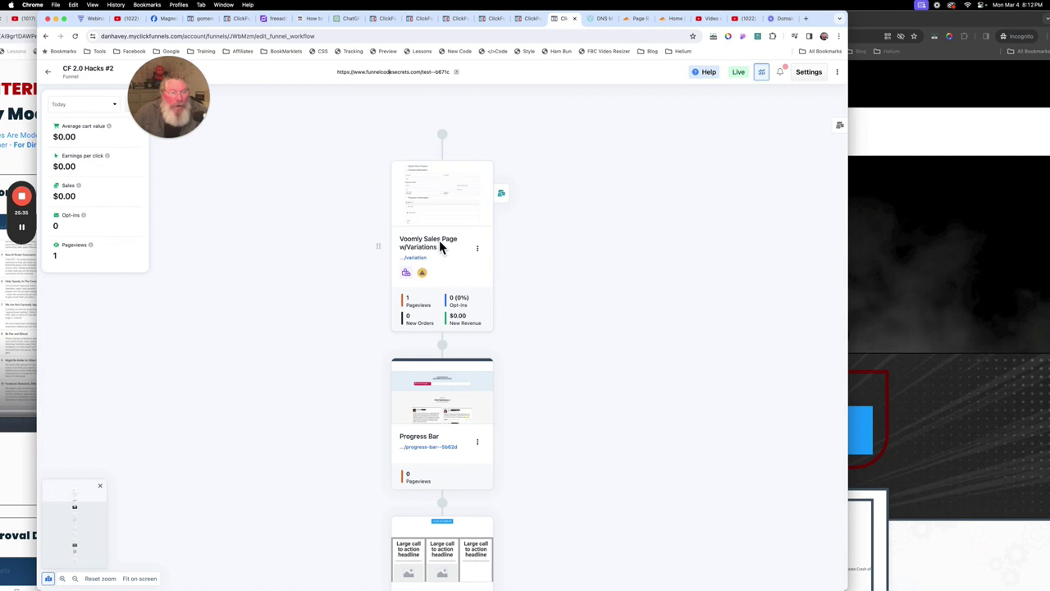
pyautogui.click(918, 199)
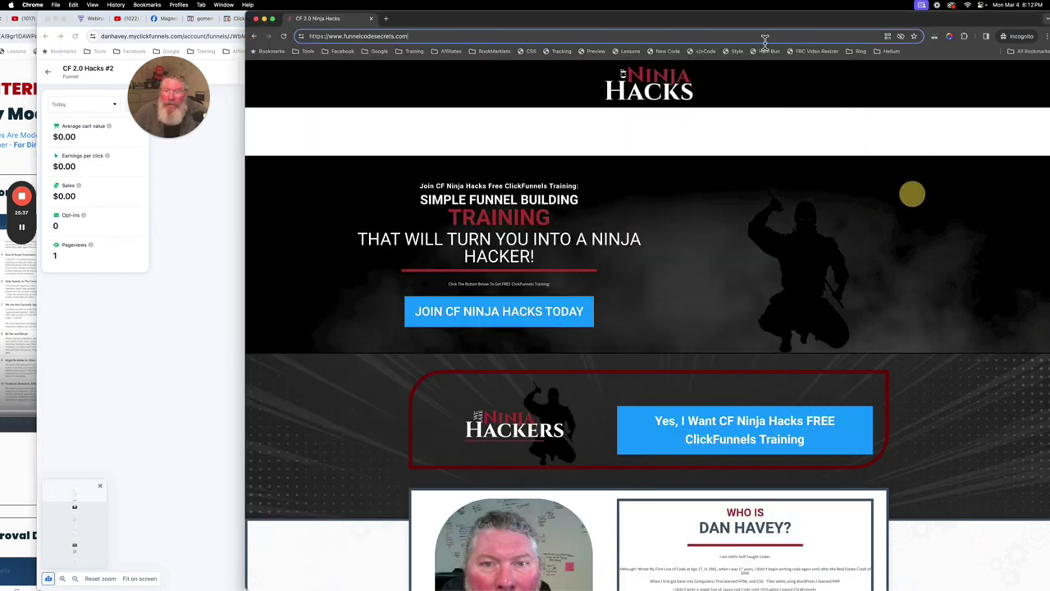
pyautogui.click(387, 18)
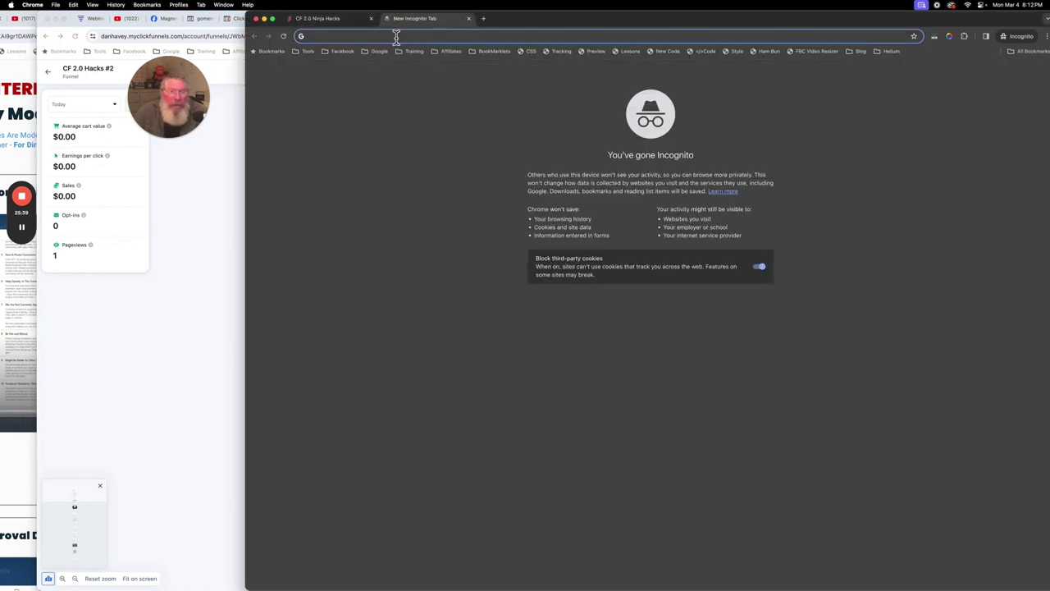
pyautogui.write('https://www.funnelcodesecrets.com/test--b671c')
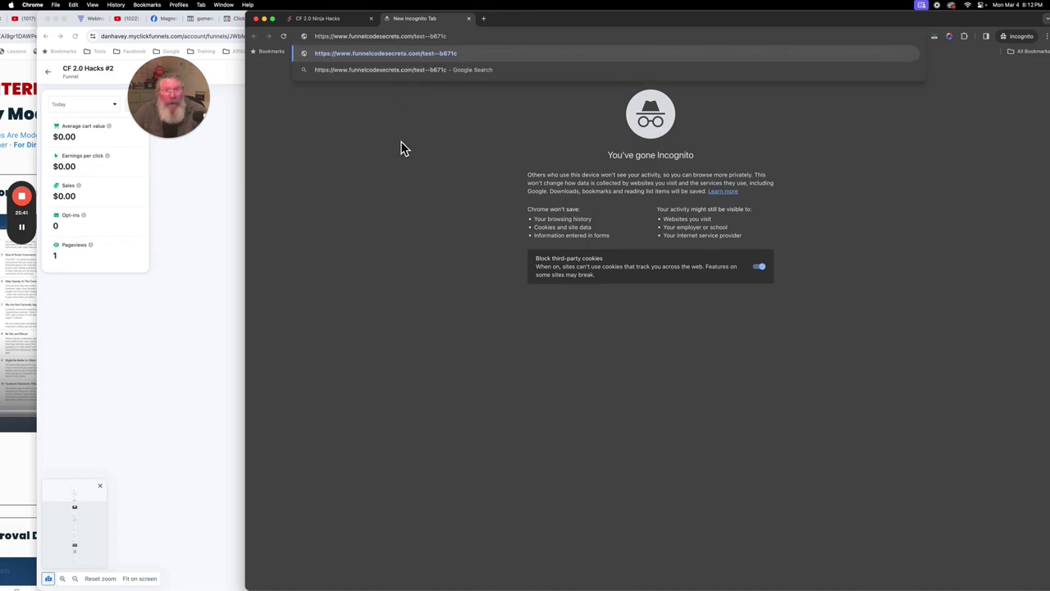
pyautogui.press('Return')
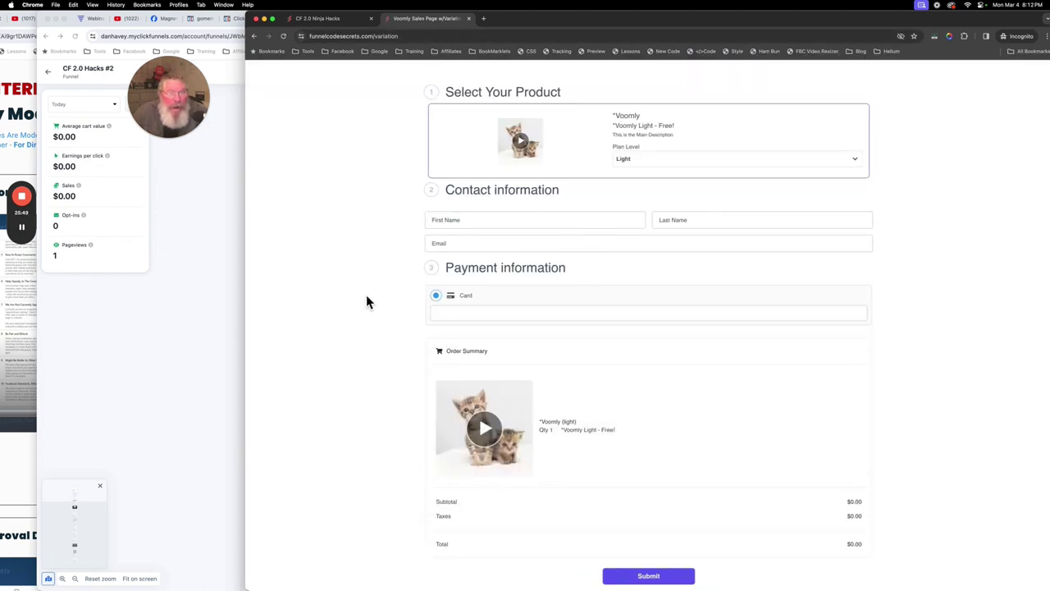
pyautogui.click(406, 39)
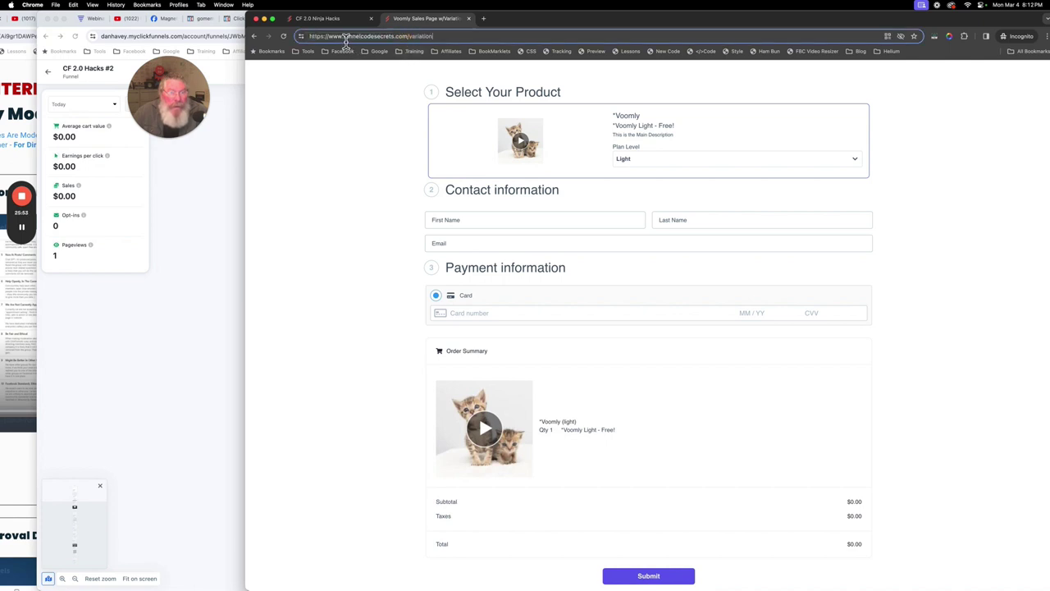
pyautogui.moveTo(343, 39); pyautogui.dragTo(310, 39)
pyautogui.press('BackSpace')
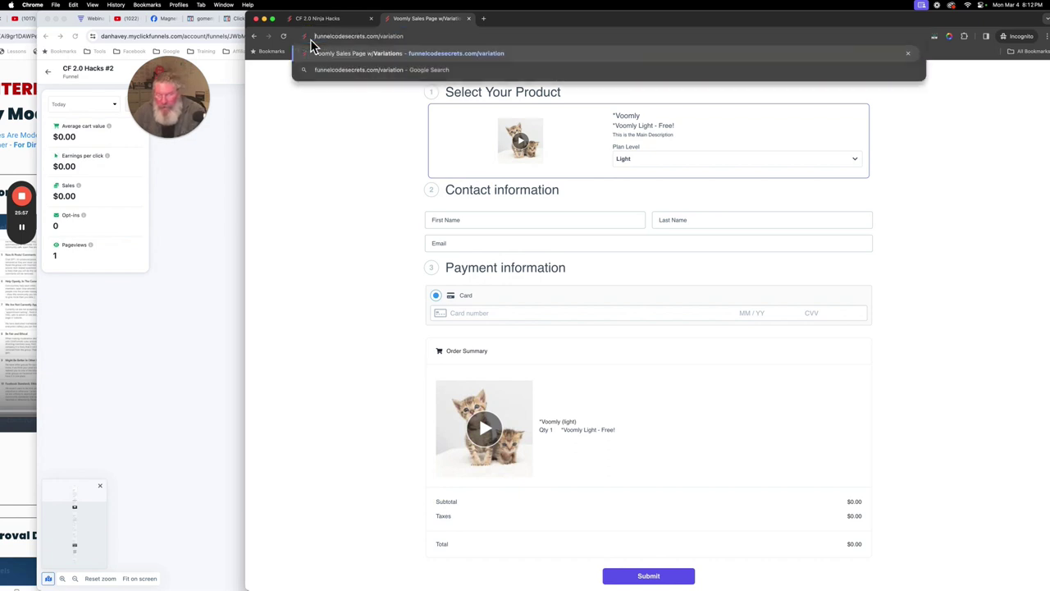
pyautogui.press('Return')
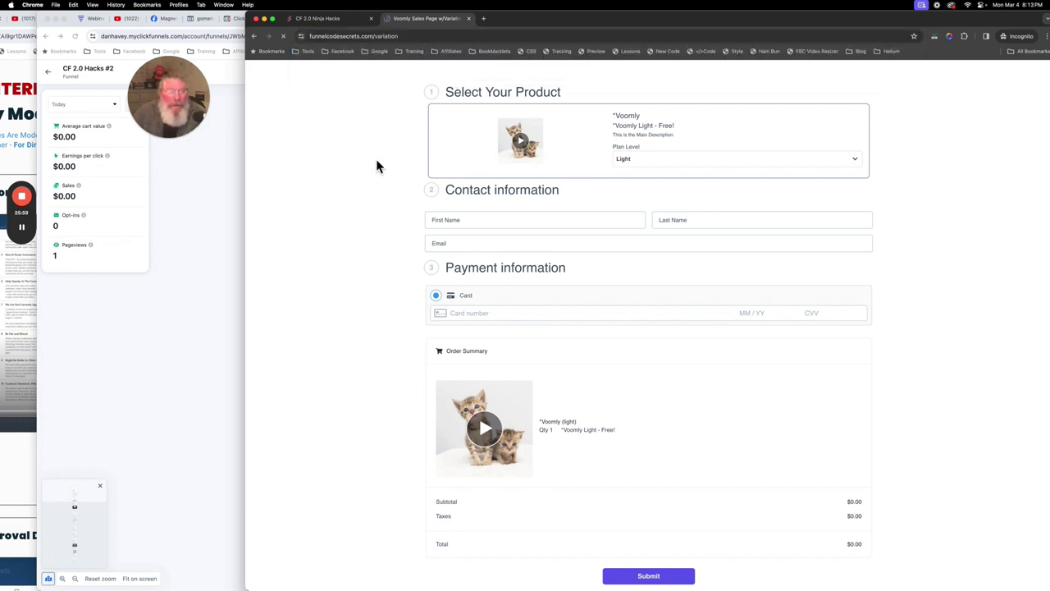
pyautogui.click(443, 39)
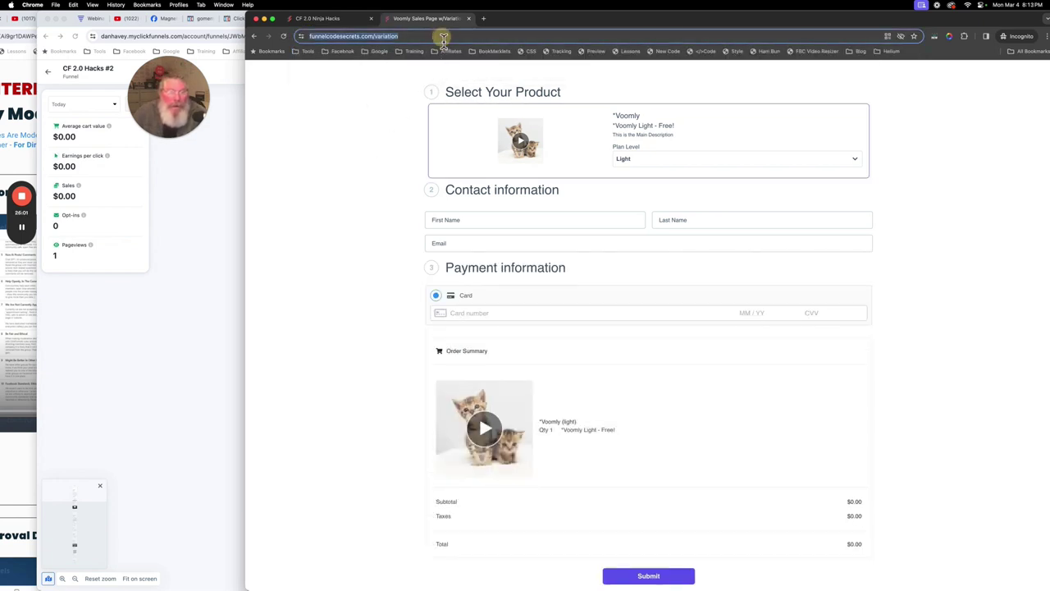
# - Load the sales page through the hub subdomain as hub.funnelcodesecrets.com/variation
pyautogui.click(342, 37)
pyautogui.moveTo(343, 37); pyautogui.dragTo(308, 36)
pyautogui.write('hub.')
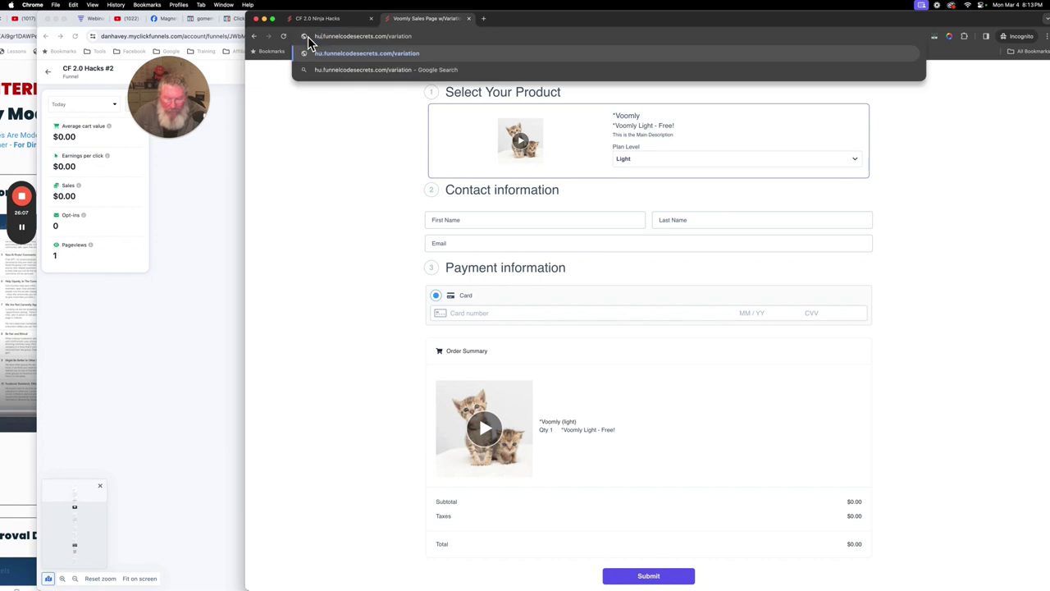
pyautogui.press('Return')
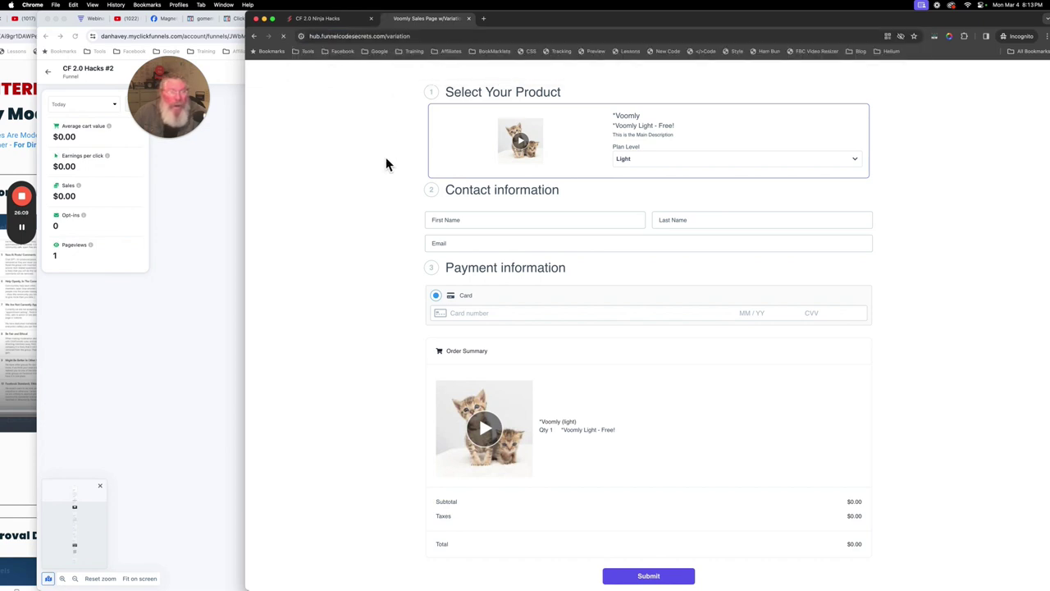
# - Check the sales page's full address and append random letters to its /variation path
pyautogui.click(432, 36)
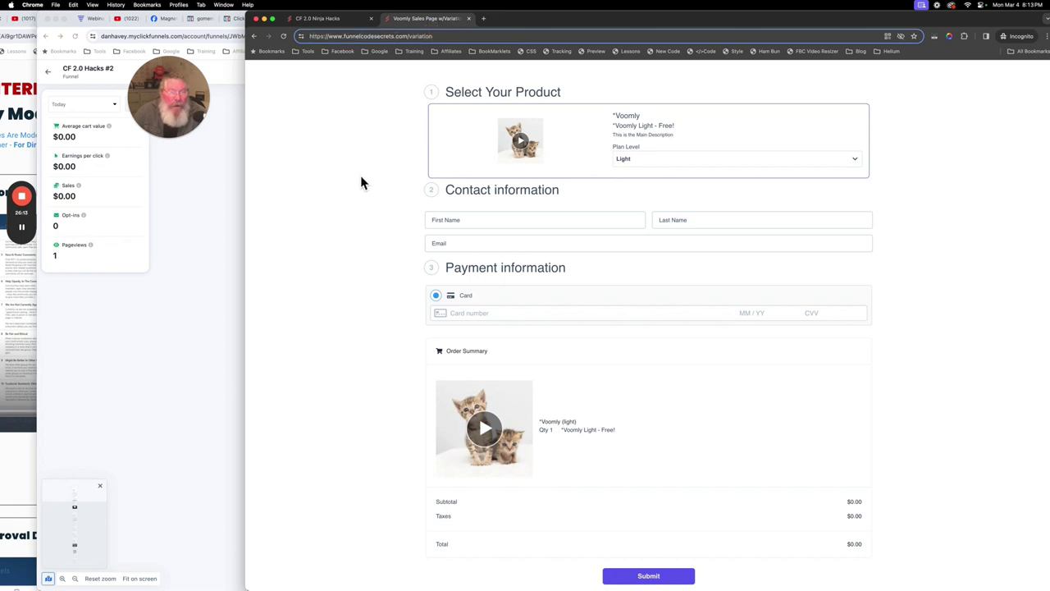
pyautogui.write('gilvhlvhlvhlvhli')
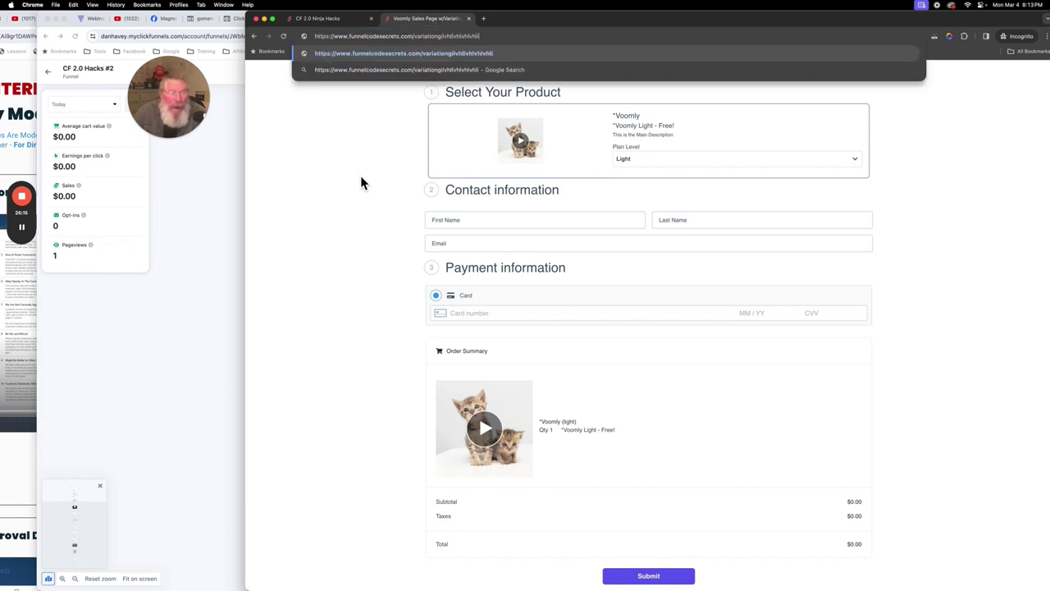